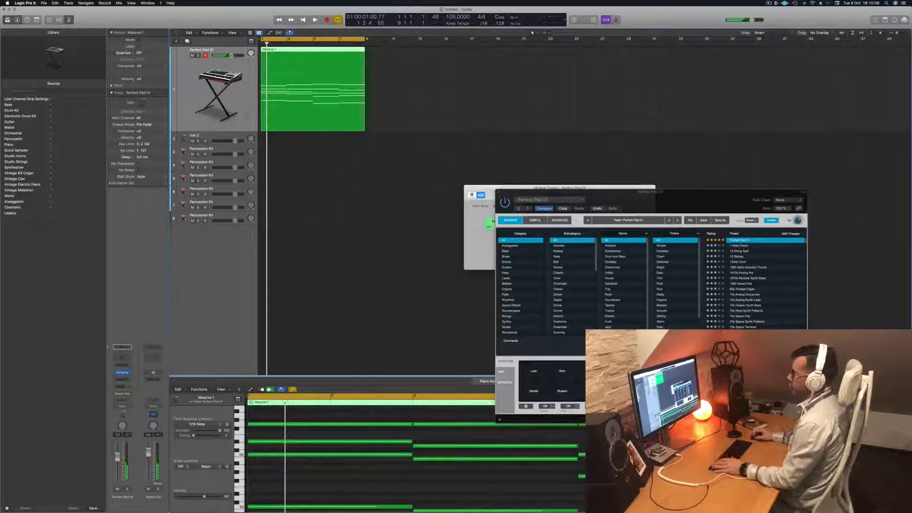
Load the Cello Section patch from Legacy > Logic > 10 Orchestral > 10 Strings onto the empty second instrument track
click(210, 138)
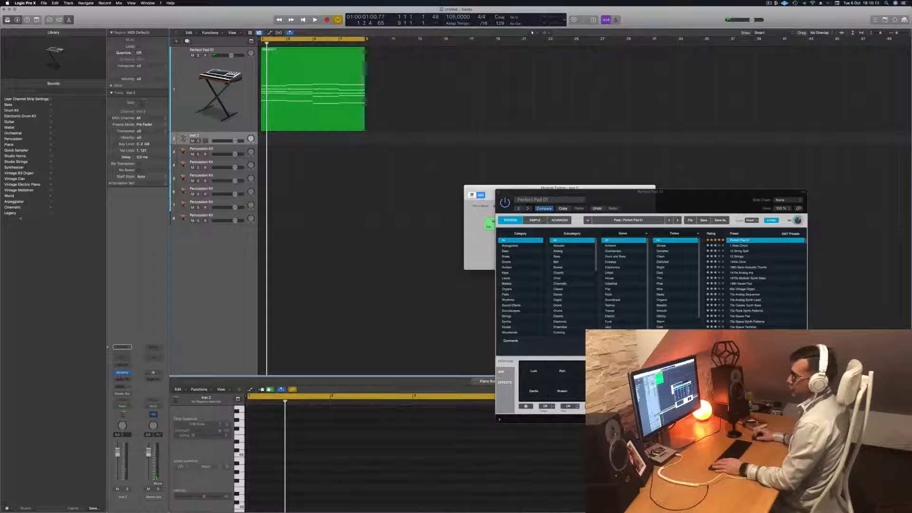
click(12, 214)
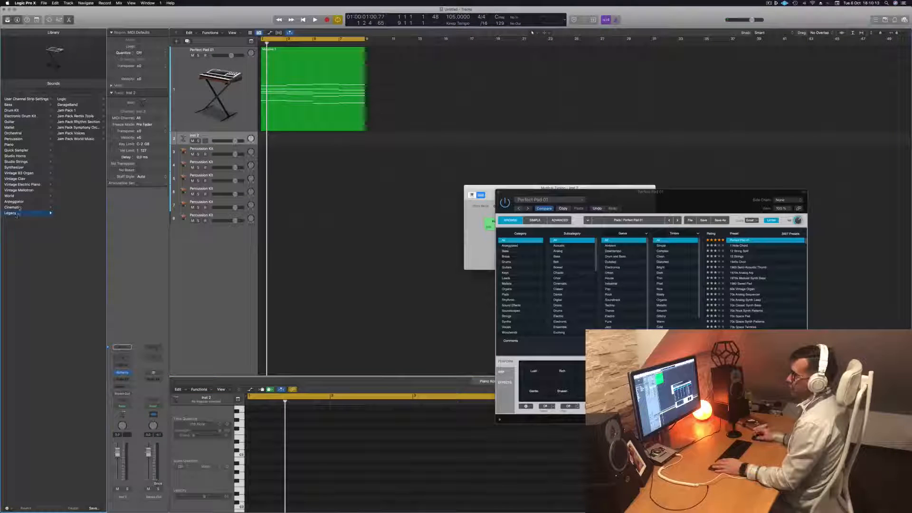
click(19, 208)
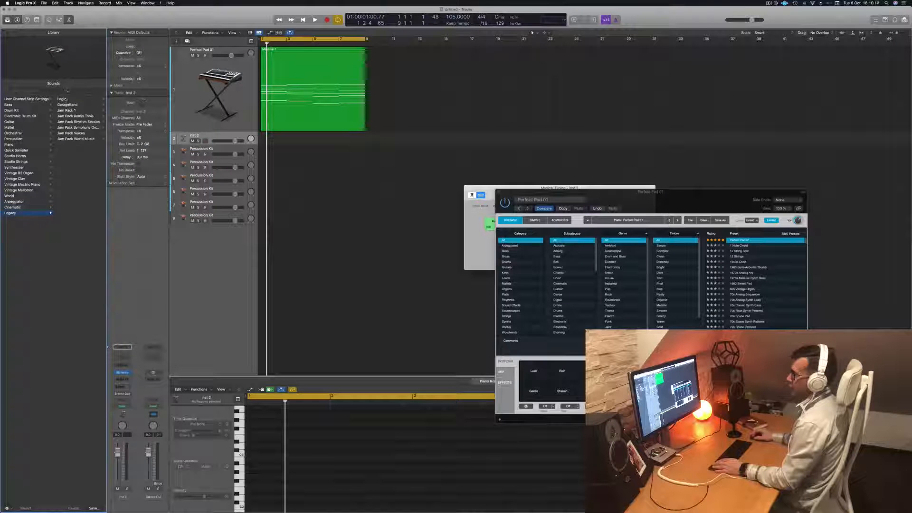
click(66, 99)
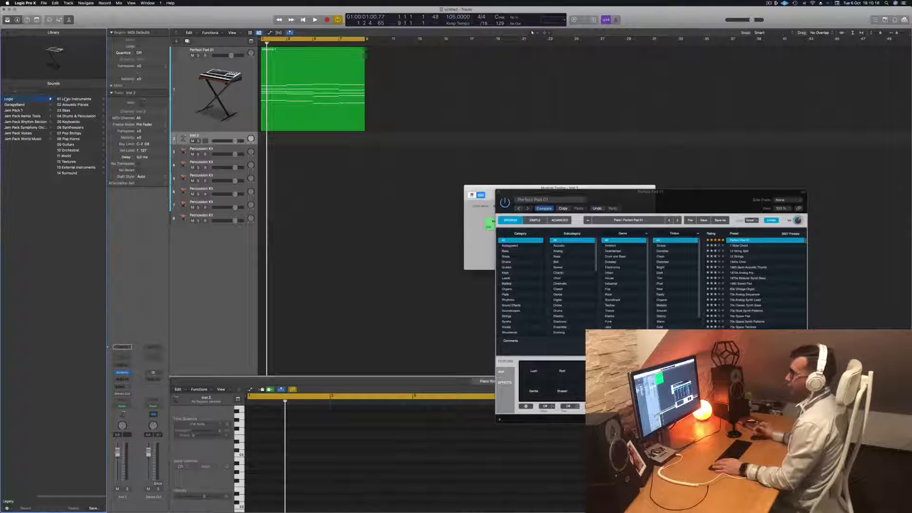
click(68, 150)
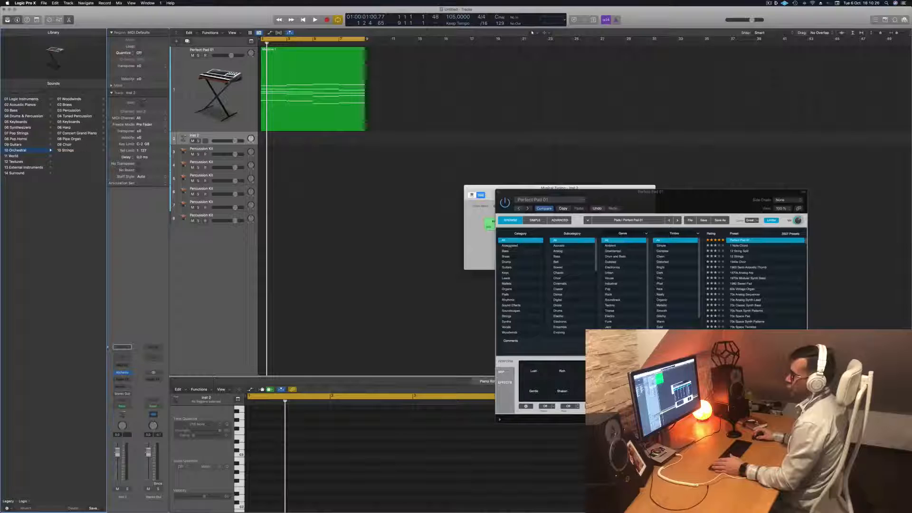
click(71, 150)
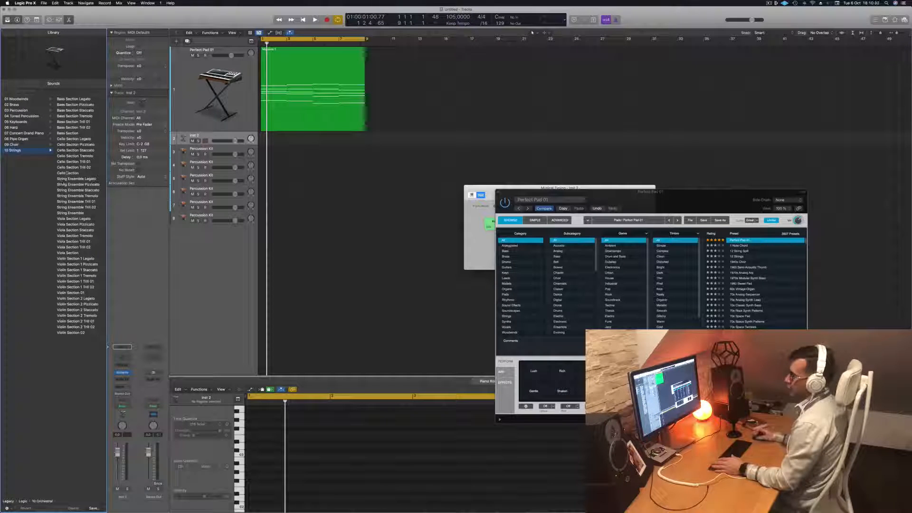
click(68, 173)
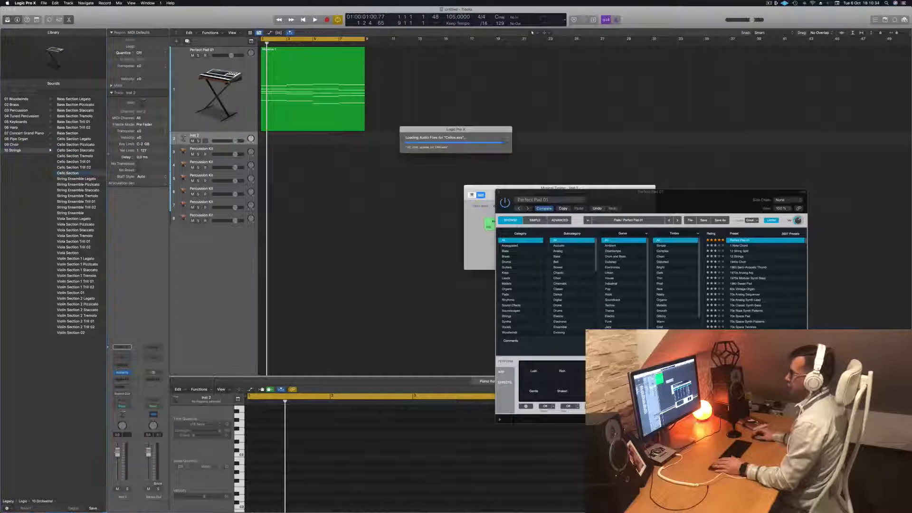
Copy the Massive 1 region from the Perfect Pad 01 track onto the Cello Section track at the same position
click(306, 48)
drag(306, 48, 306, 135)
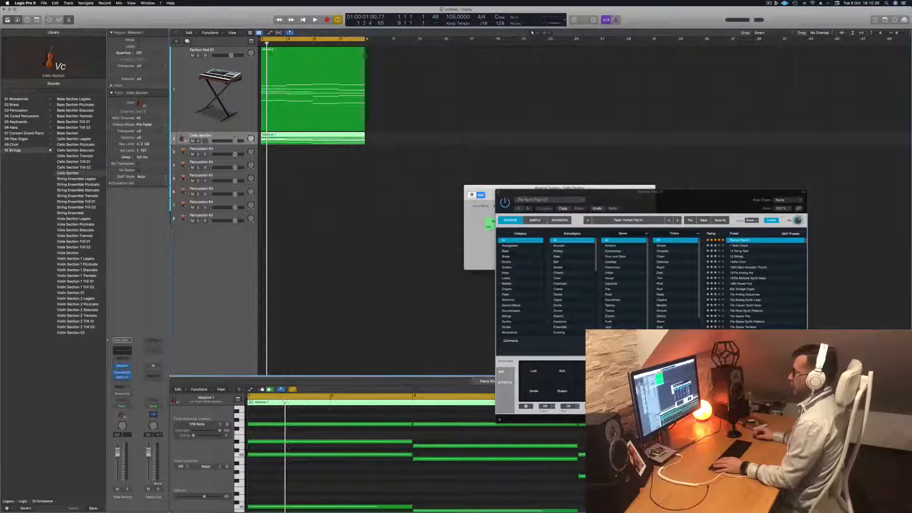
click(364, 55)
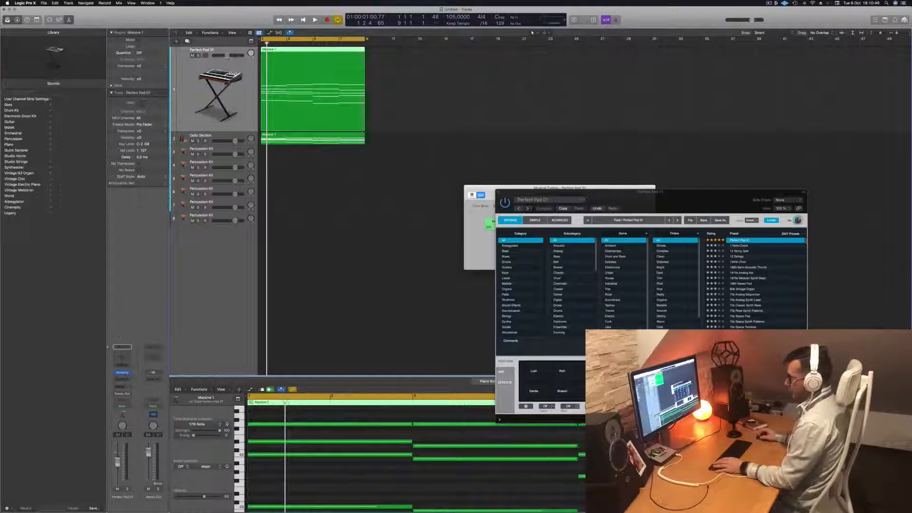
key(Down)
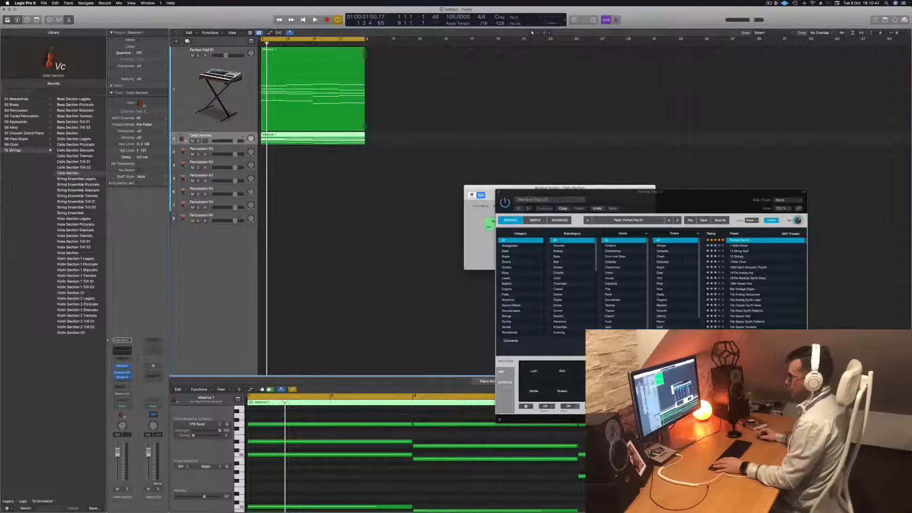
Solo the Cello Section track and audition its copied chords from the beginning
key(space)
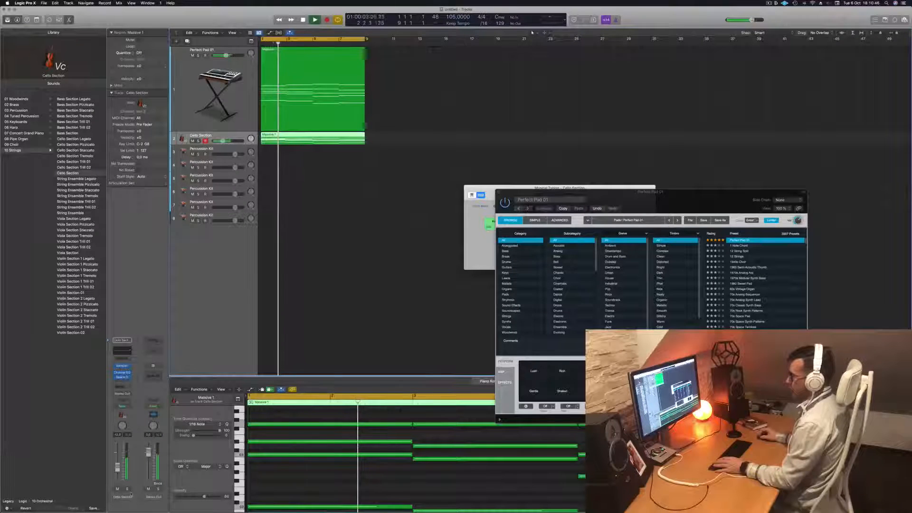
key(s)
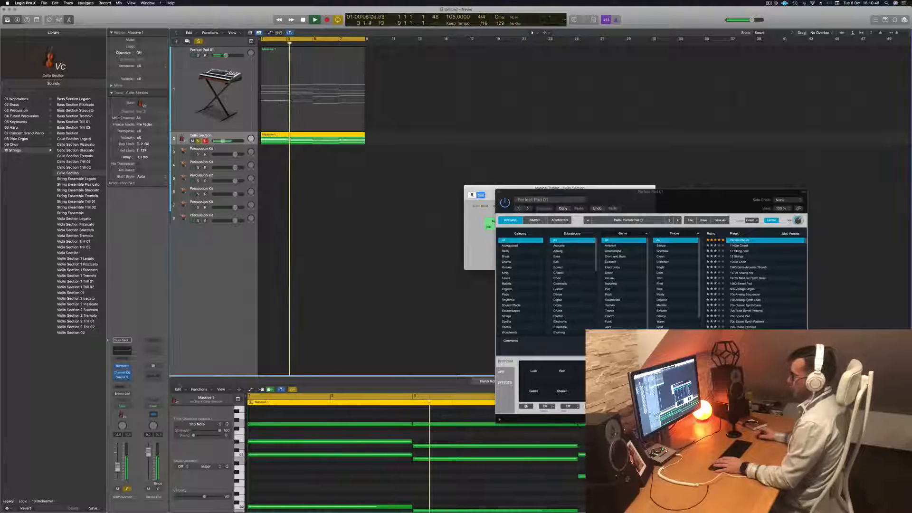
key(Return)
key(space)
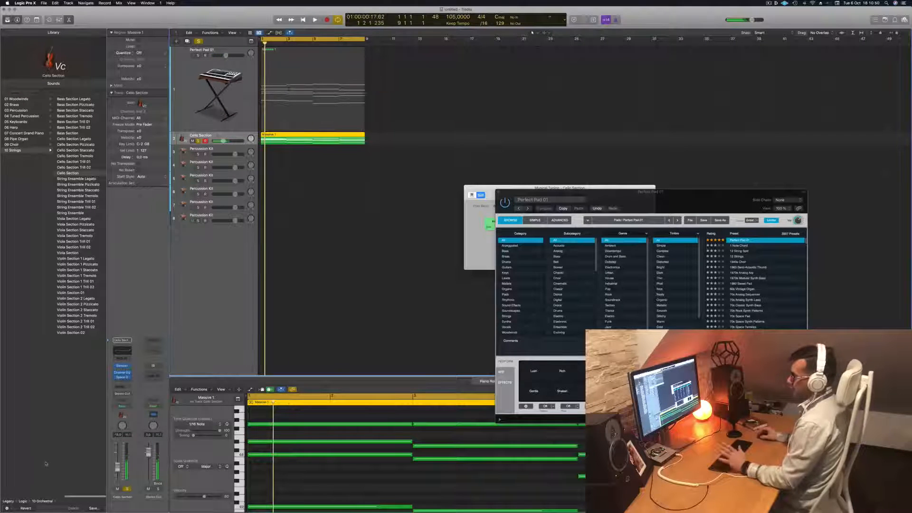
key(space)
key(space)
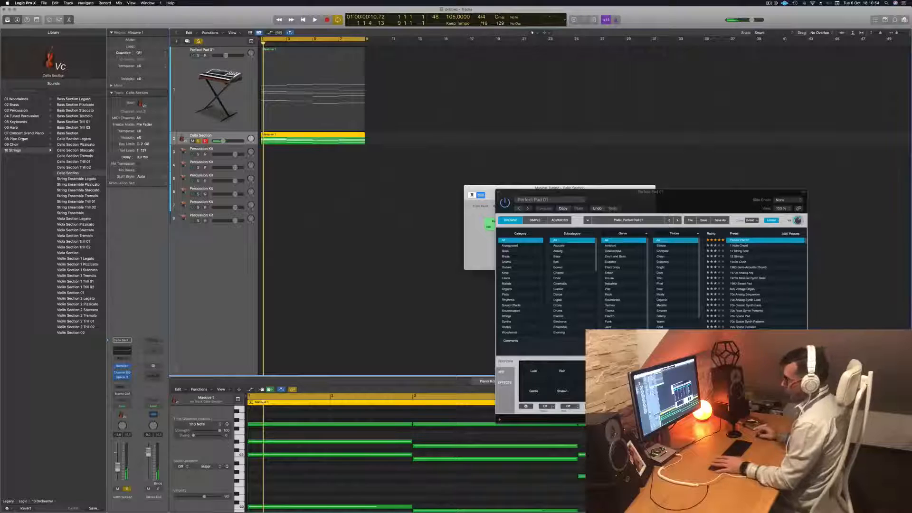
Add a send to Bus 1 on the Cello Section channel
click(122, 386)
mouse_move(130, 396)
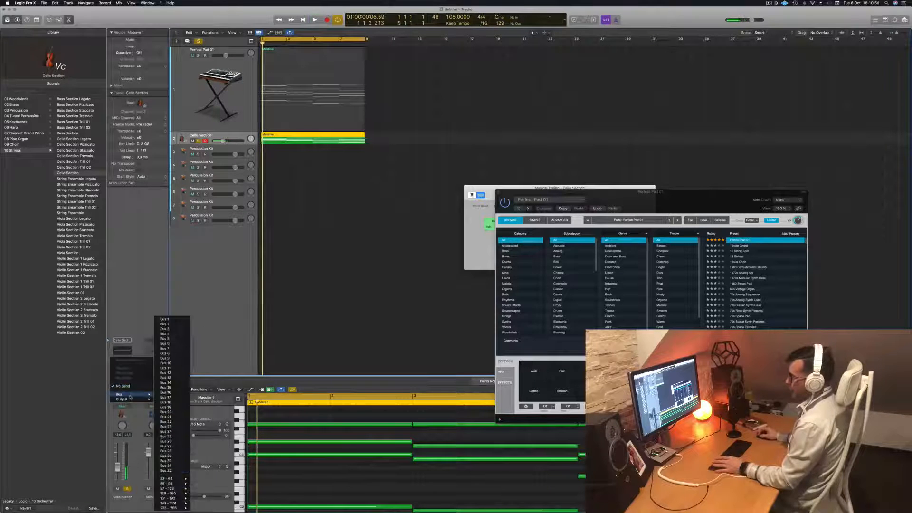
click(178, 322)
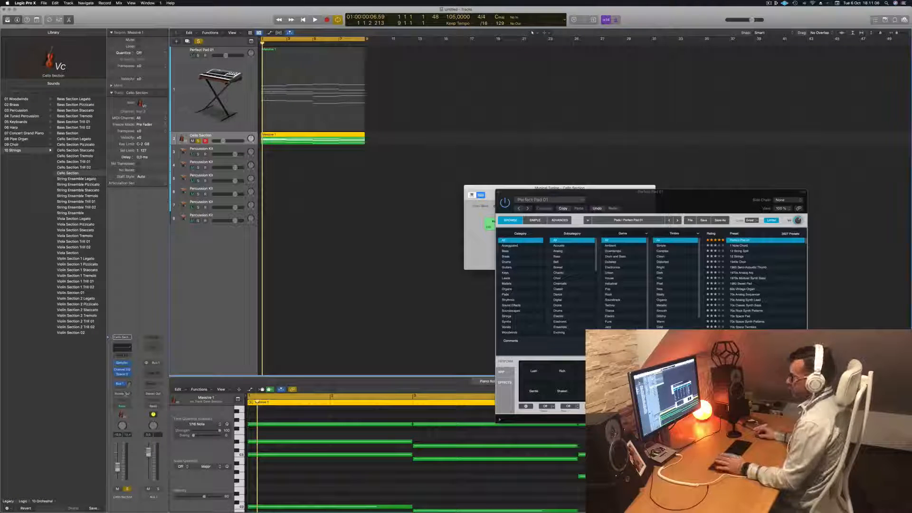
double_click(152, 371)
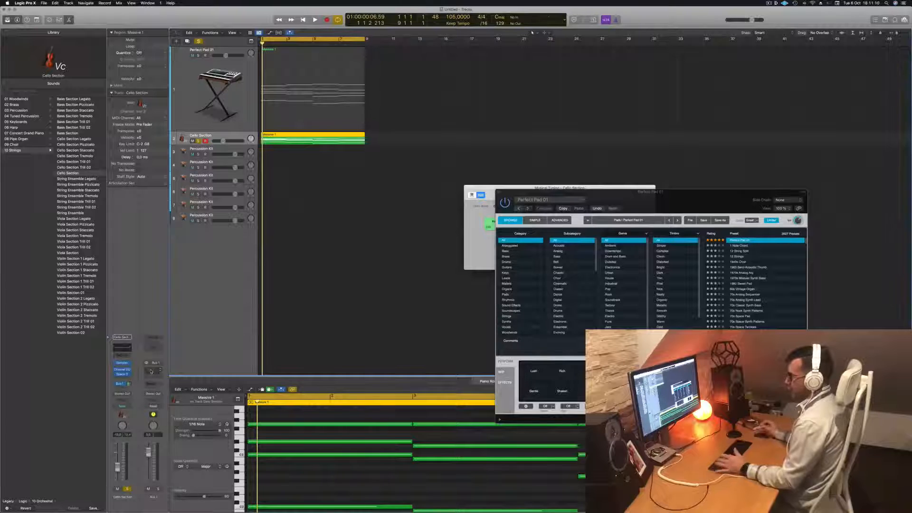
click(151, 372)
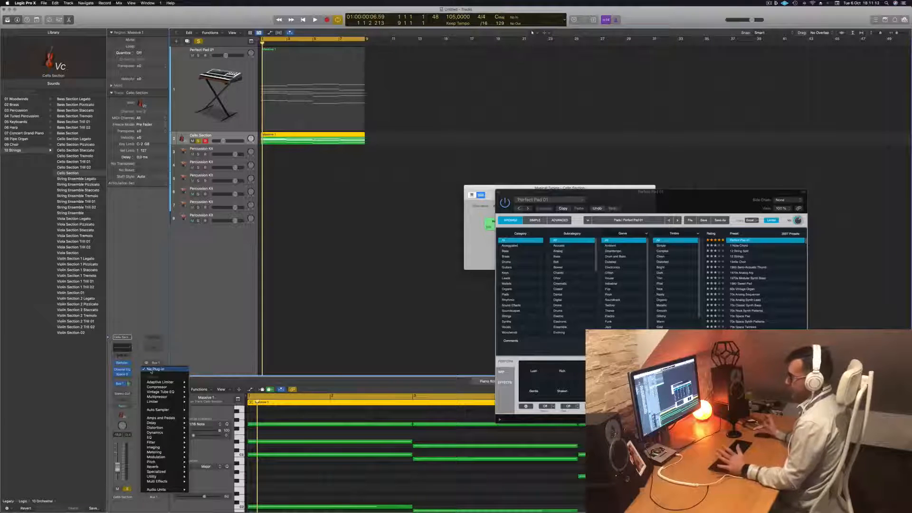
mouse_move(156, 437)
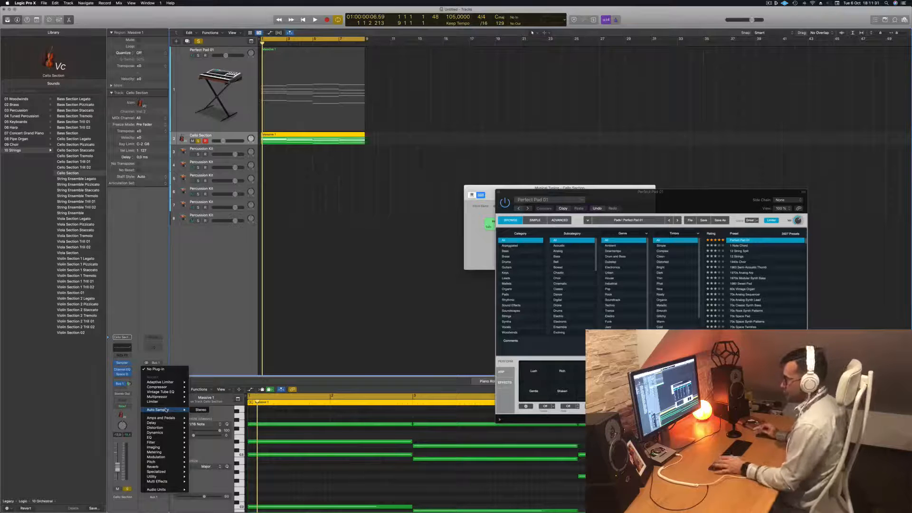
click(225, 337)
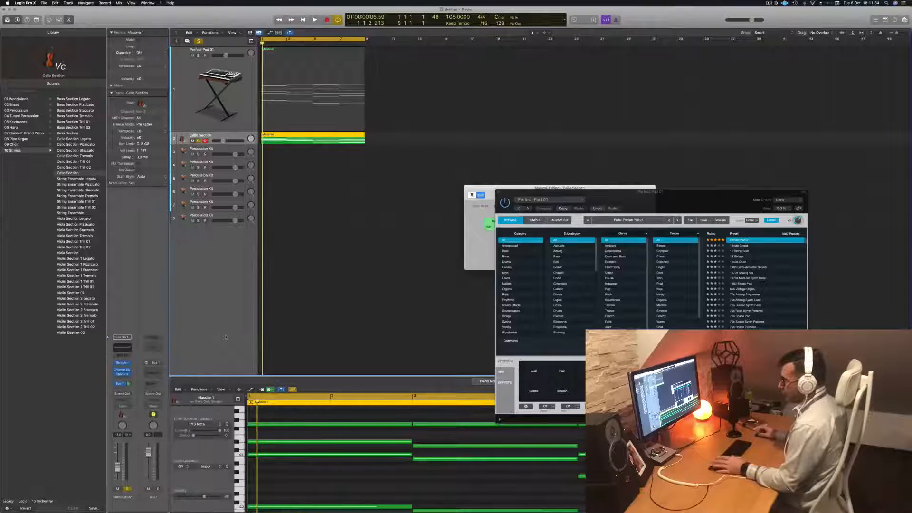
Insert the SilverVerb reverb on the Aux 1 channel and load its saved grandiose preset
click(159, 369)
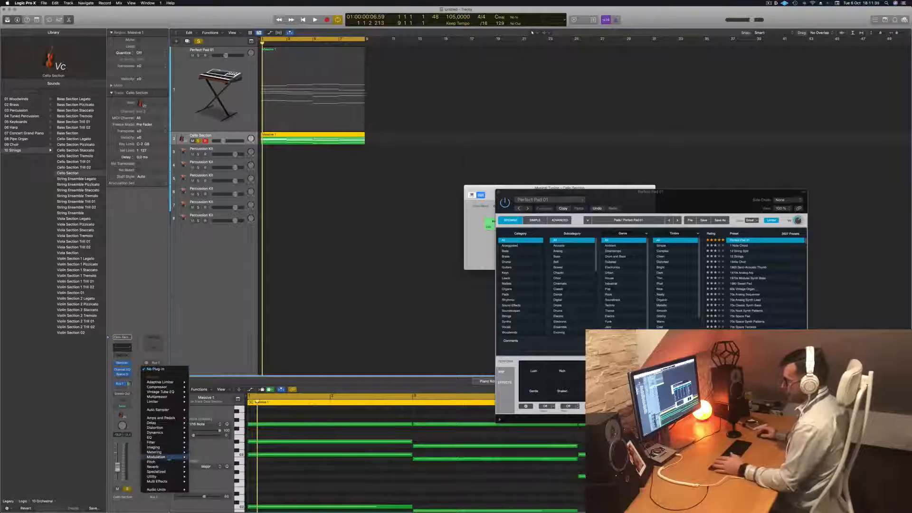
mouse_move(168, 466)
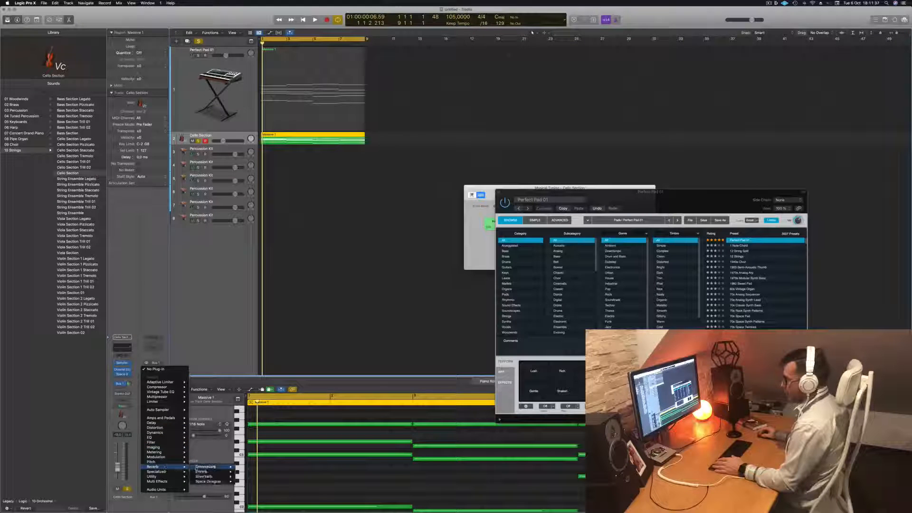
mouse_move(206, 477)
click(247, 477)
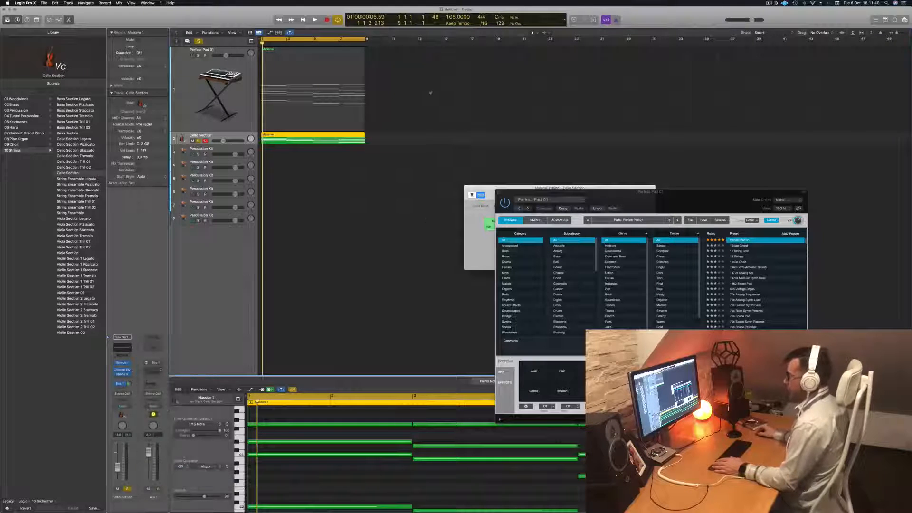
click(335, 83)
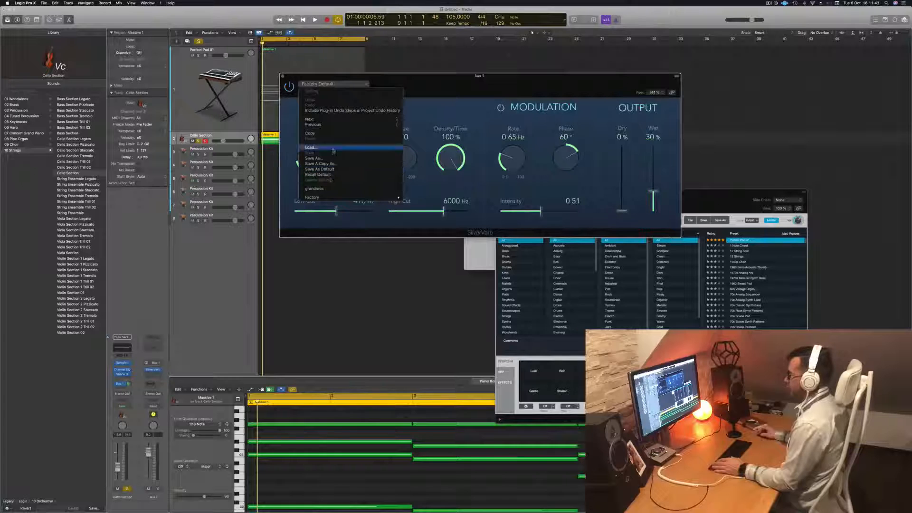
click(328, 189)
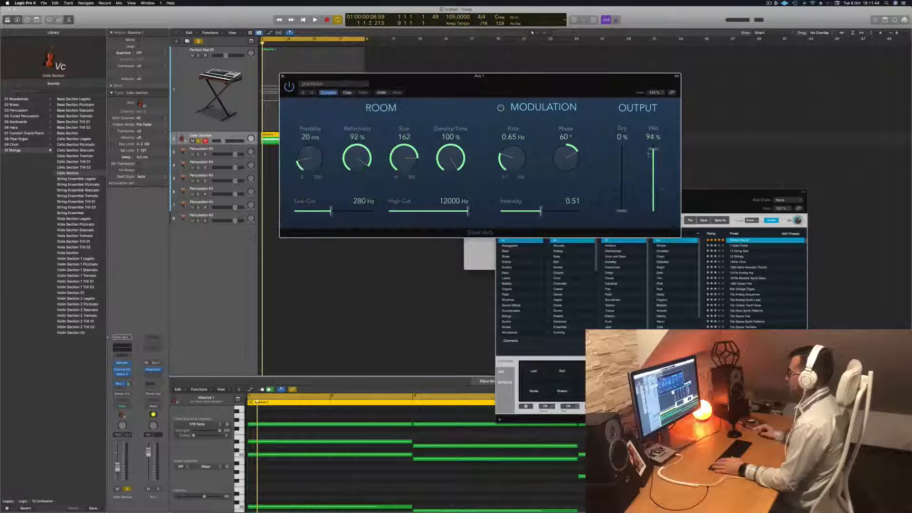
Set the SilverVerb wet output to 100% and audition the cello with the reverb, closing the plug-in window
key(space)
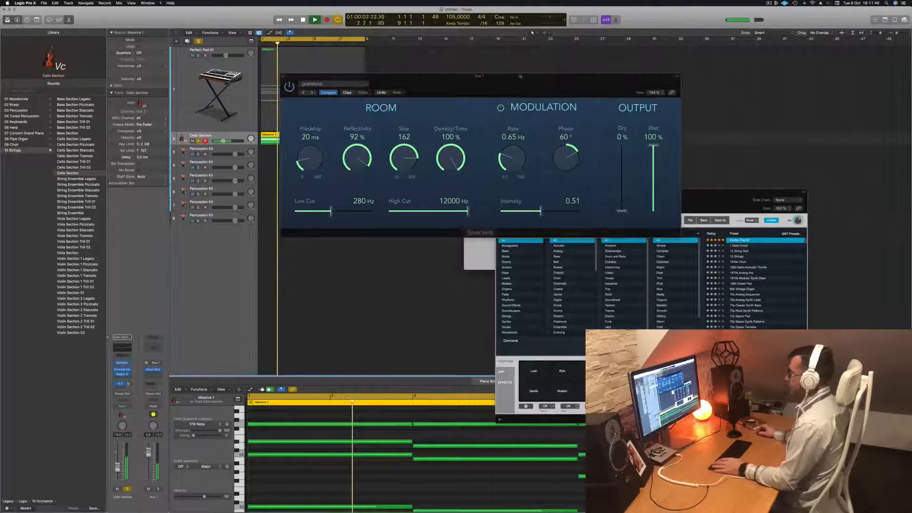
drag(314, 76, 375, 78)
key(space)
key(space)
key(super+w)
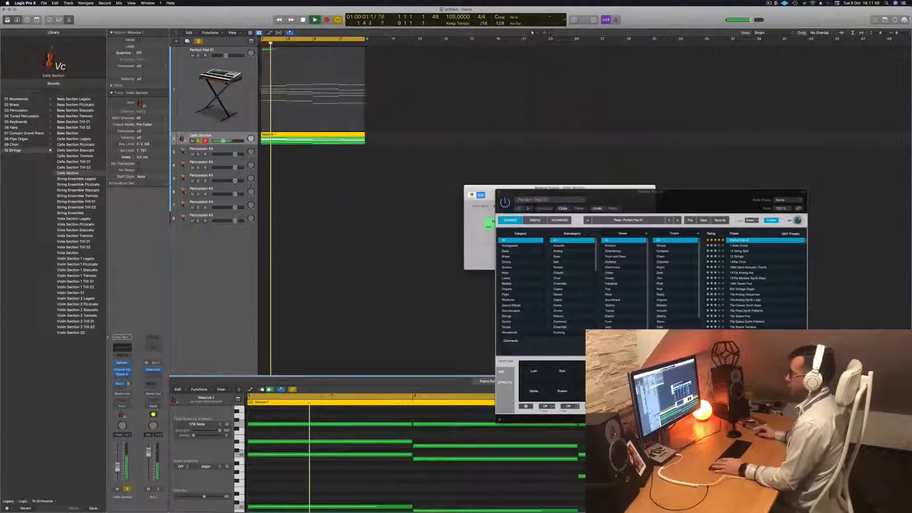
Turn off the cello solo and play the pad and cello tracks together
click(199, 42)
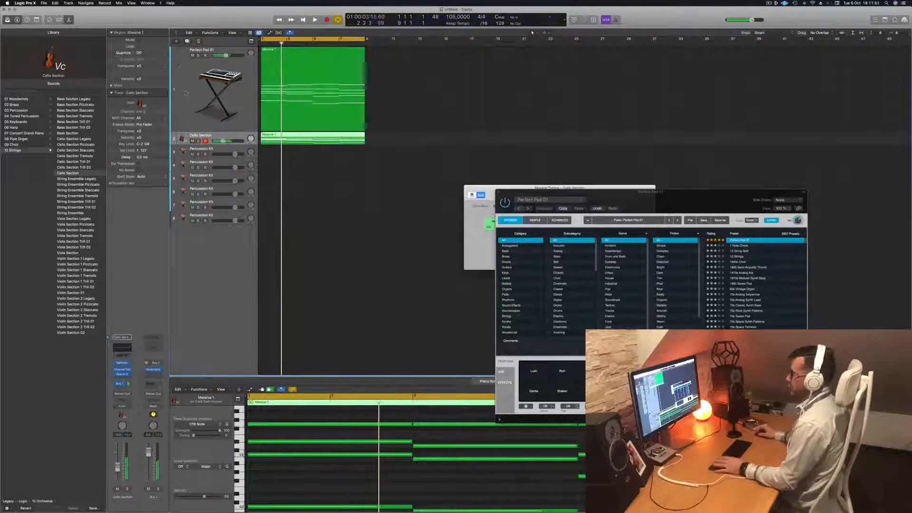
key(space)
key(space)
Duplicate the Perfect Pad 01 track with its sound and copy the Massive 1 region onto the new track
click(220, 95)
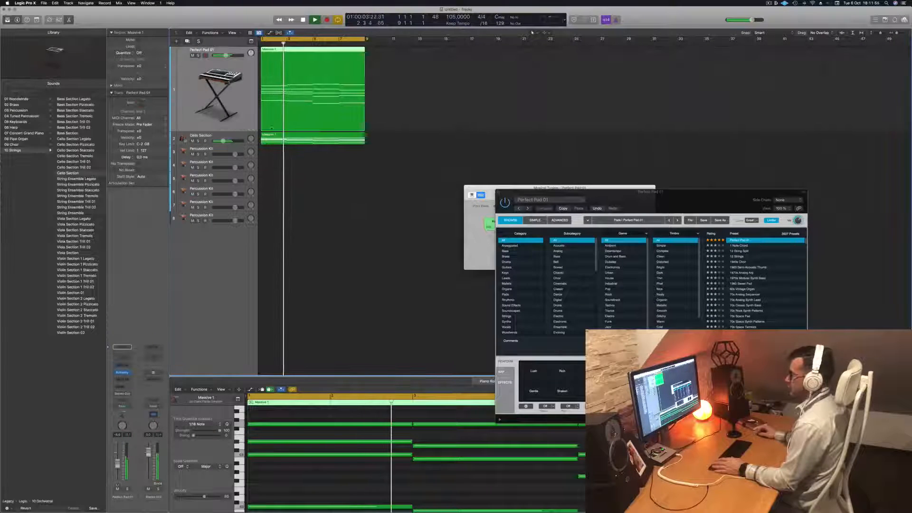
key(super+d)
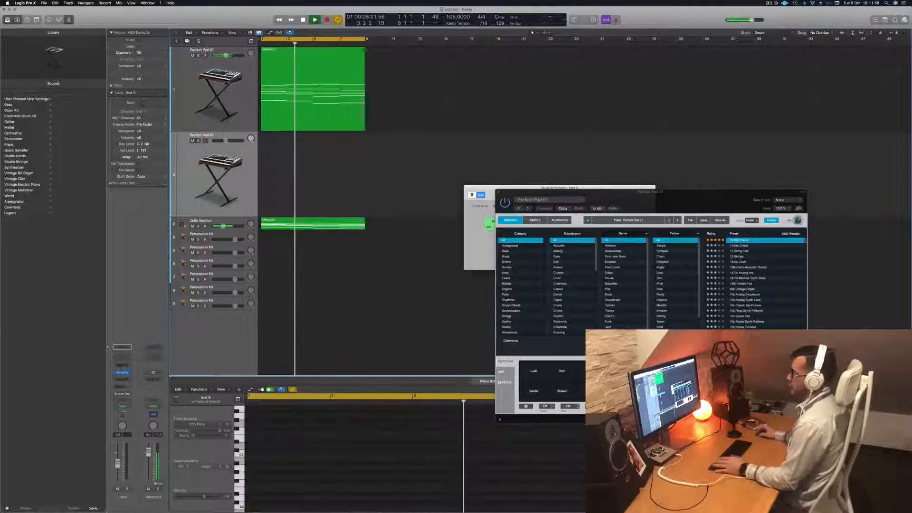
key(Return)
key(space)
drag(315, 62, 291, 183)
Delete the upper chord notes in the duplicated pad track's region, keeping only the lowest note of each chord
key(p)
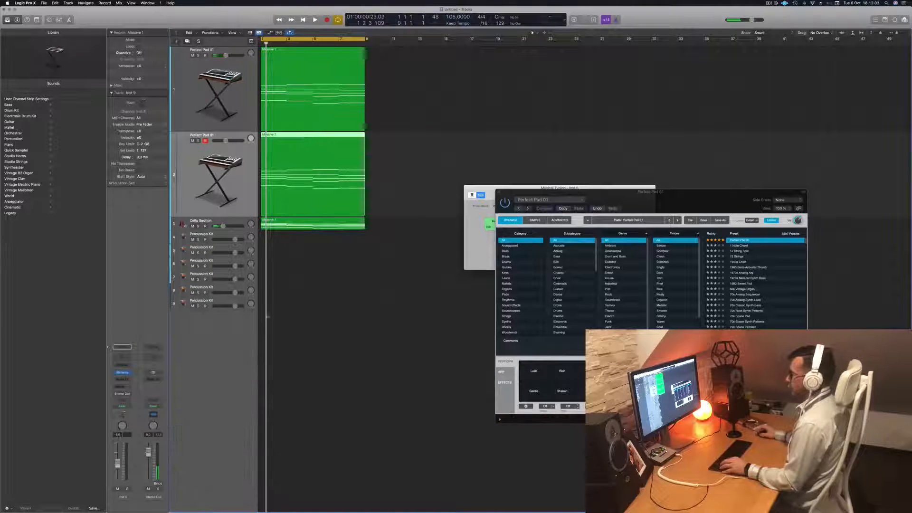
double_click(310, 134)
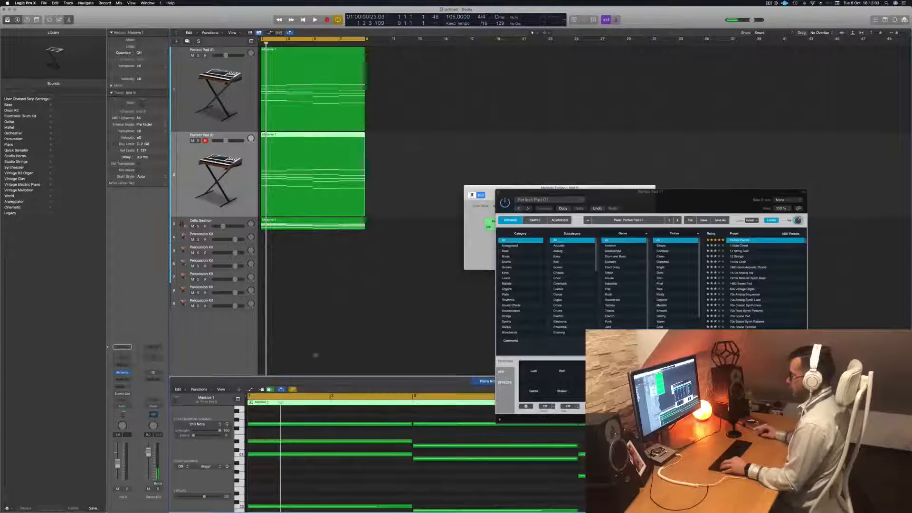
scroll(439, 494, down, 4)
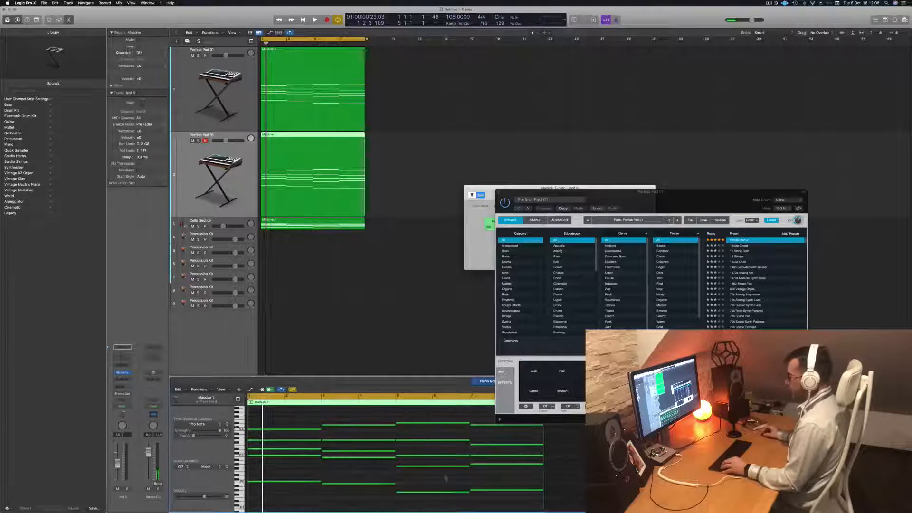
drag(512, 473, 288, 425)
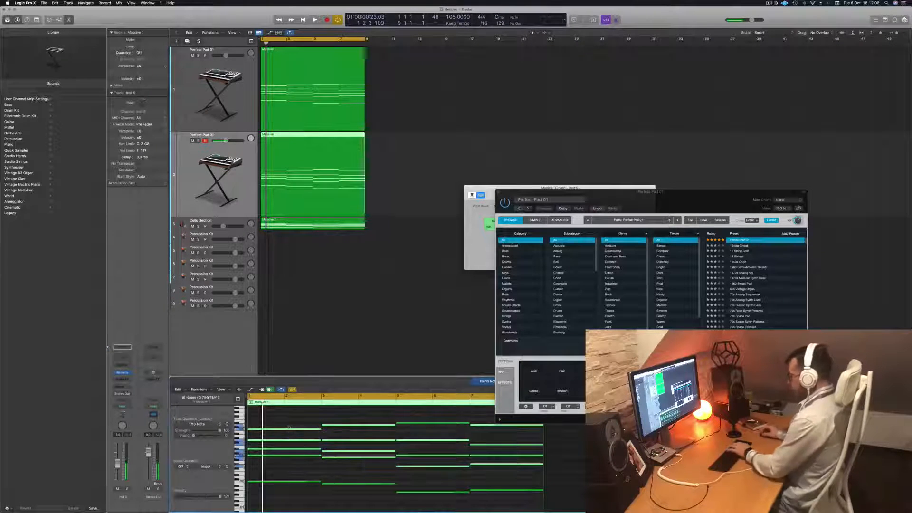
key(Delete)
drag(358, 420, 455, 437)
key(Delete)
Transpose all remaining bass notes in the duplicated pad region down one octave and audition the result
key(space)
key(super+a)
key(shift+alt+Down)
key(space)
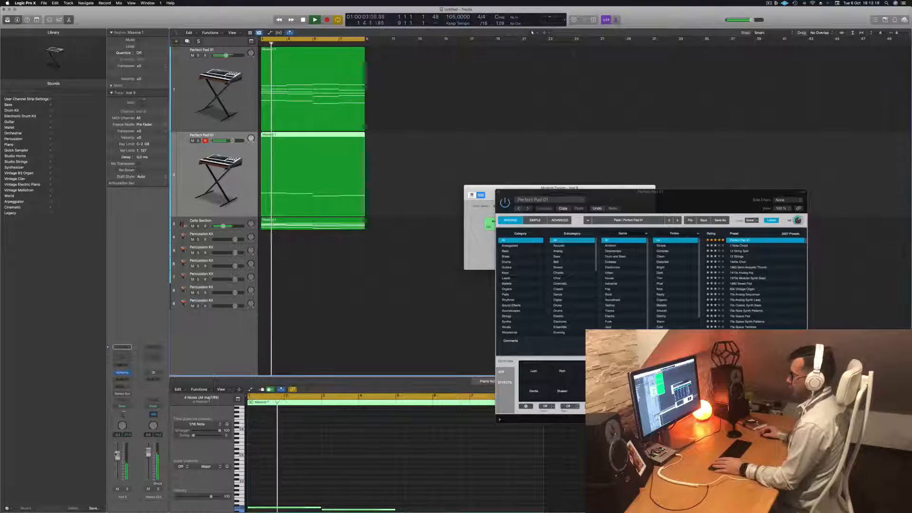
Add a Channel EQ to the low bass pad track, close its window and restart playback
click(119, 359)
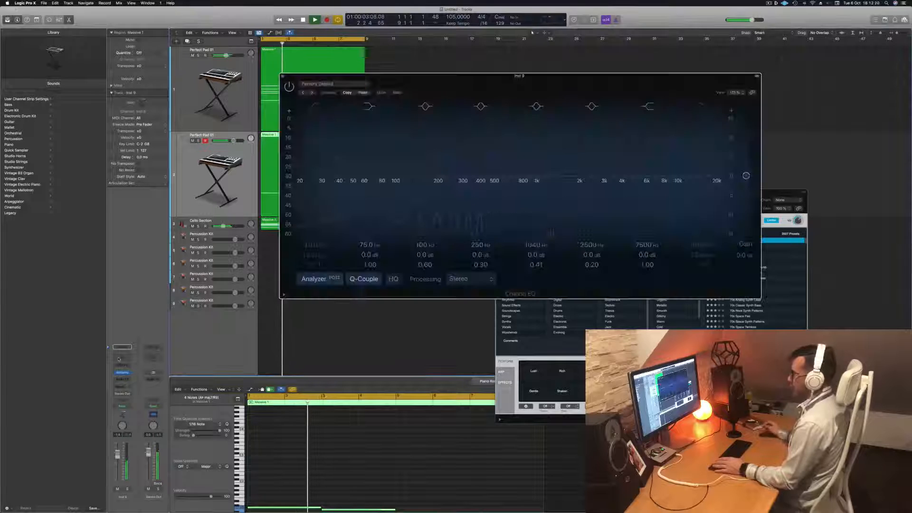
drag(304, 76, 373, 119)
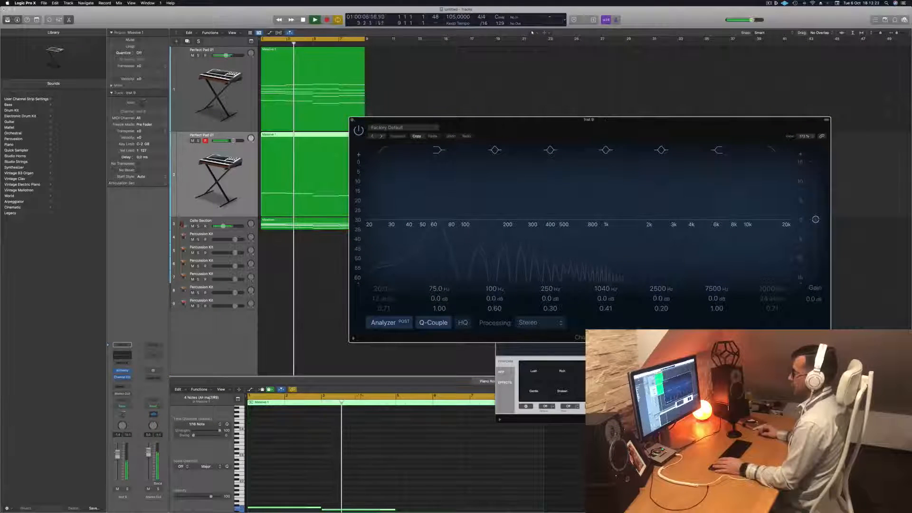
click(352, 120)
key(space)
key(space)
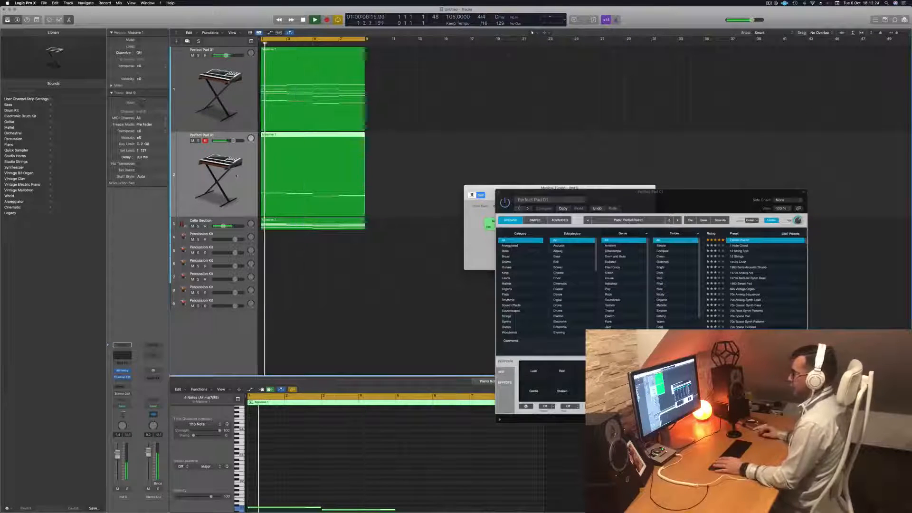
Open the Alchemy instrument on the bass pad track, try its performance snapshots and settle on Soft
drag(648, 202, 654, 190)
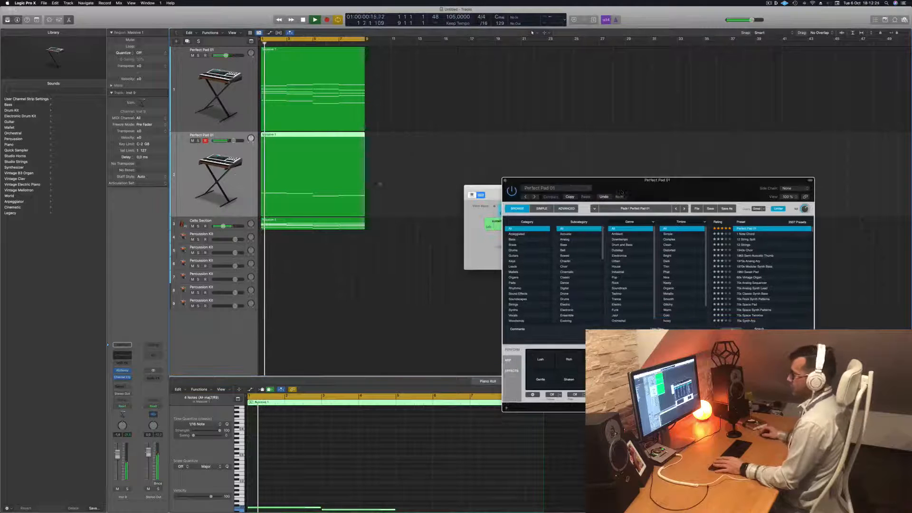
click(122, 371)
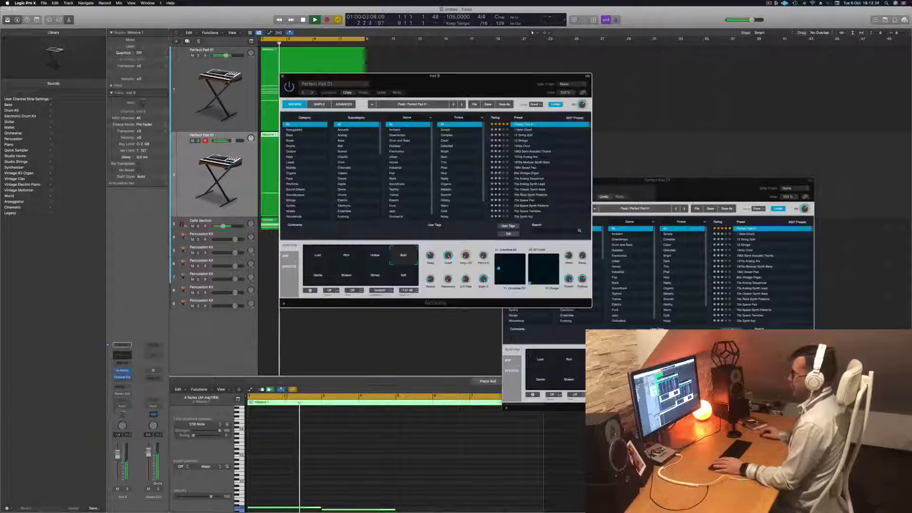
drag(361, 76, 457, 89)
click(418, 269)
click(414, 288)
click(440, 295)
click(471, 293)
click(503, 294)
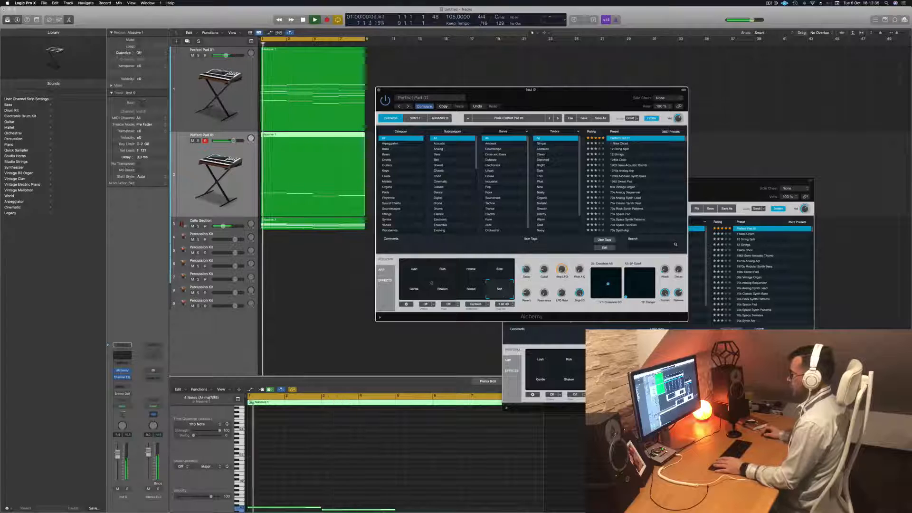
Audition the bass pad with its solo toggled on and off, restarting playback to hear the new snapshot
click(198, 141)
click(198, 141)
key(space)
key(space)
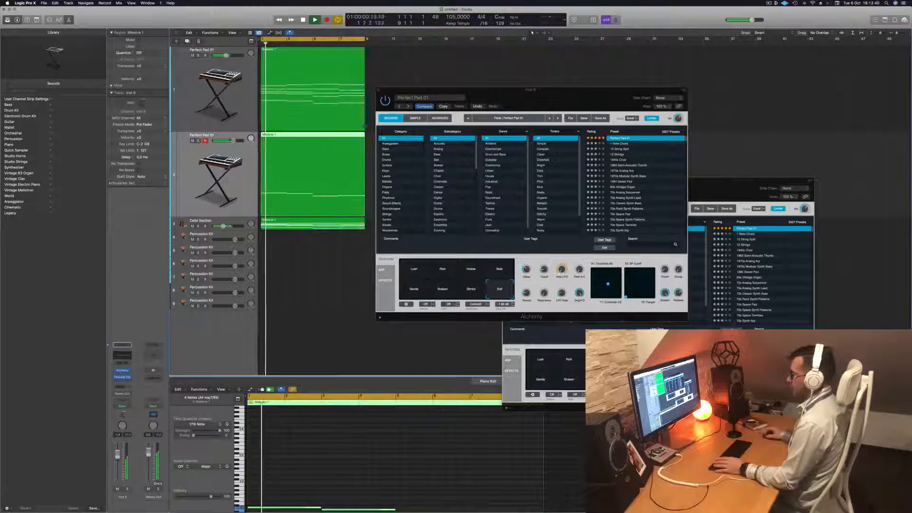
click(529, 279)
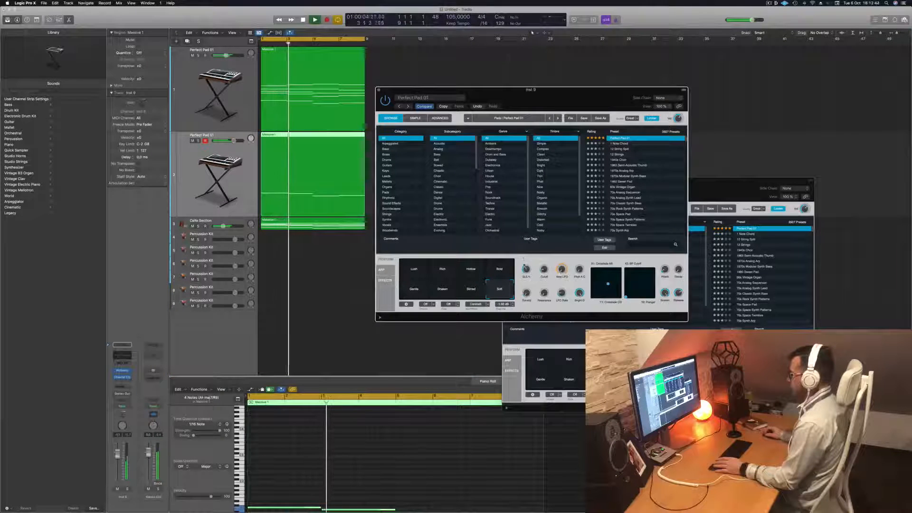
click(214, 339)
key(space)
key(space)
Insert a Compressor on the bass pad track, adjust its threshold during playback and close the track's plug-in windows
click(123, 383)
mouse_move(138, 408)
click(169, 407)
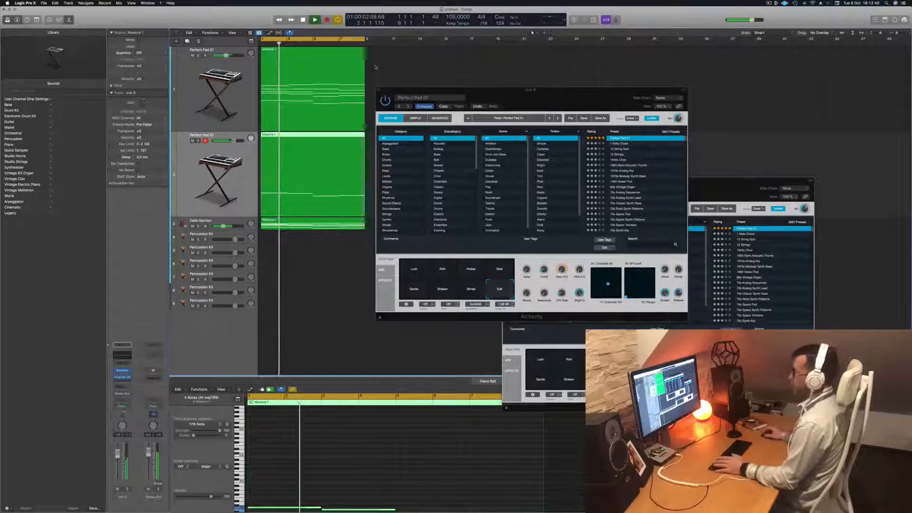
drag(447, 94, 446, 93)
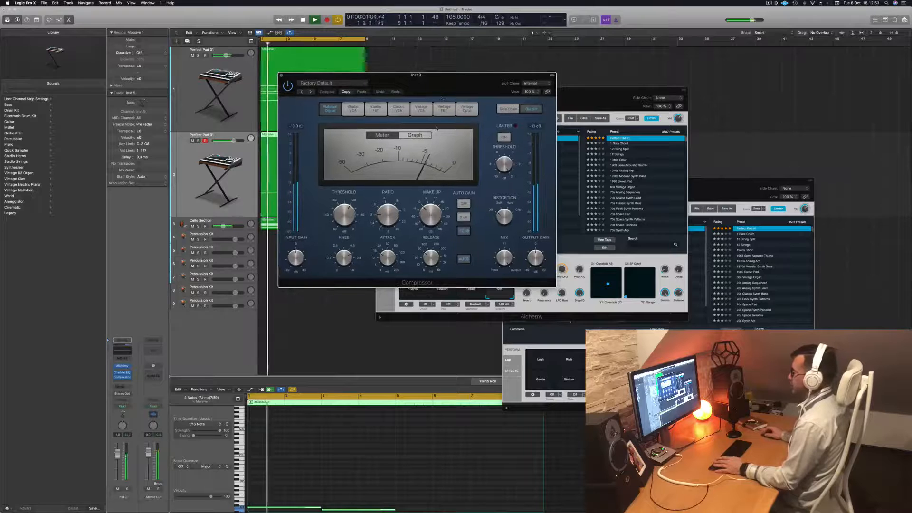
drag(385, 214, 388, 202)
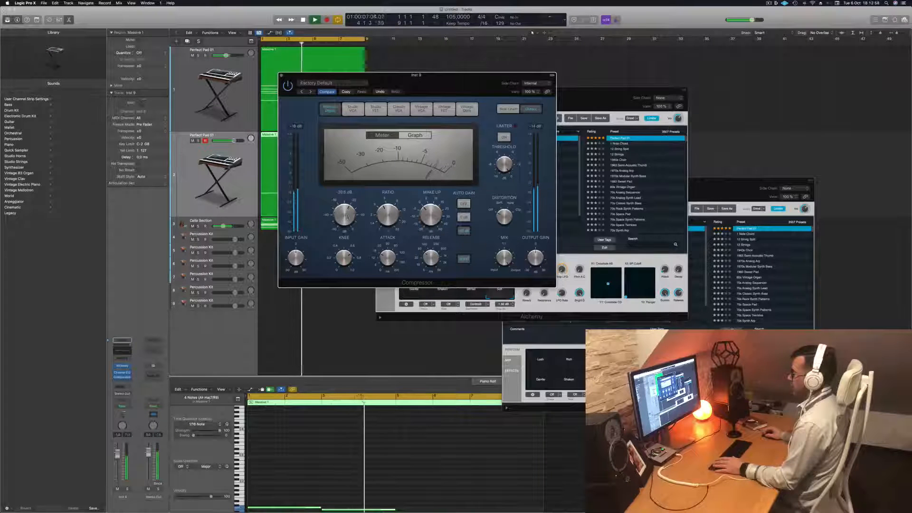
drag(430, 82, 440, 83)
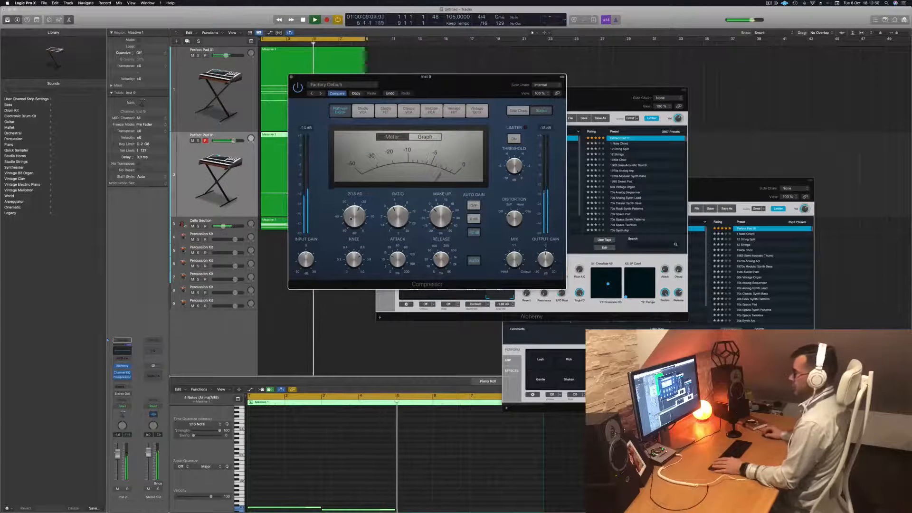
drag(351, 222, 356, 216)
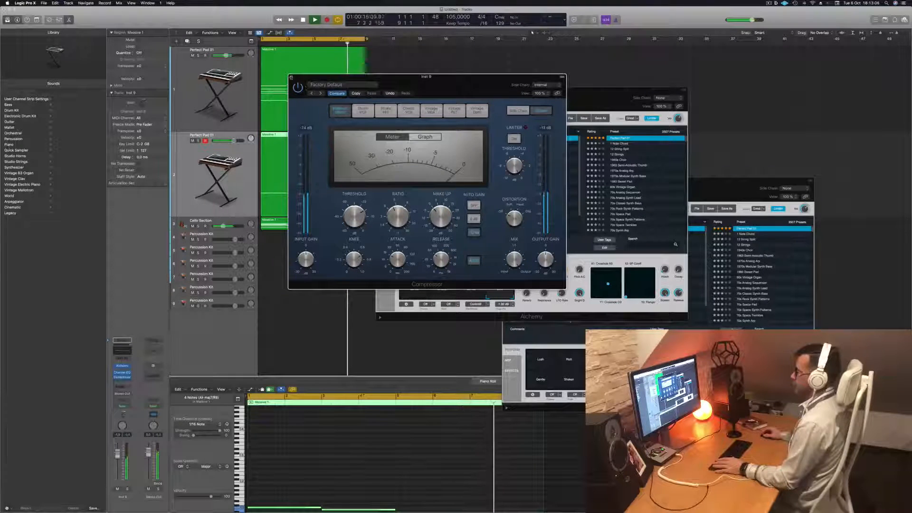
key(super+w)
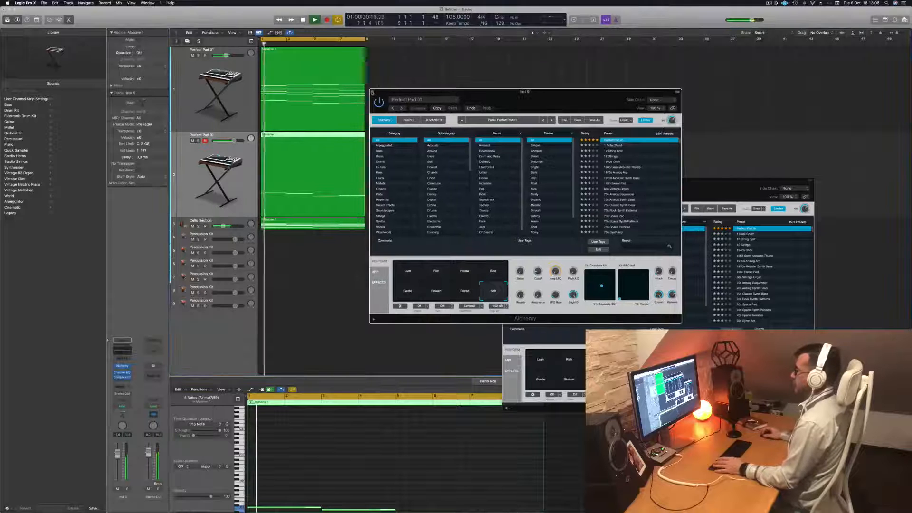
key(super+w)
Stop playback, duplicate the original Perfect Pad 01 chord track and copy its Massive 1 region onto the new track
scroll(363, 253, down, 5)
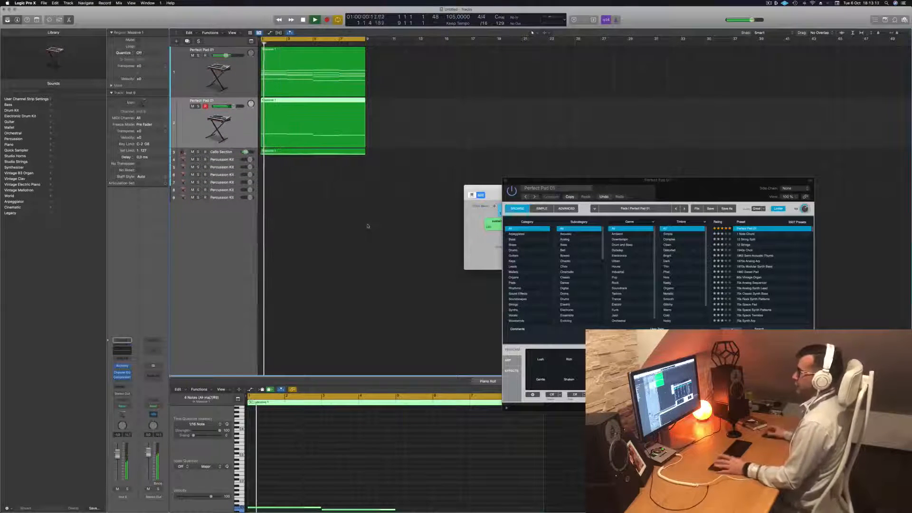
click(217, 75)
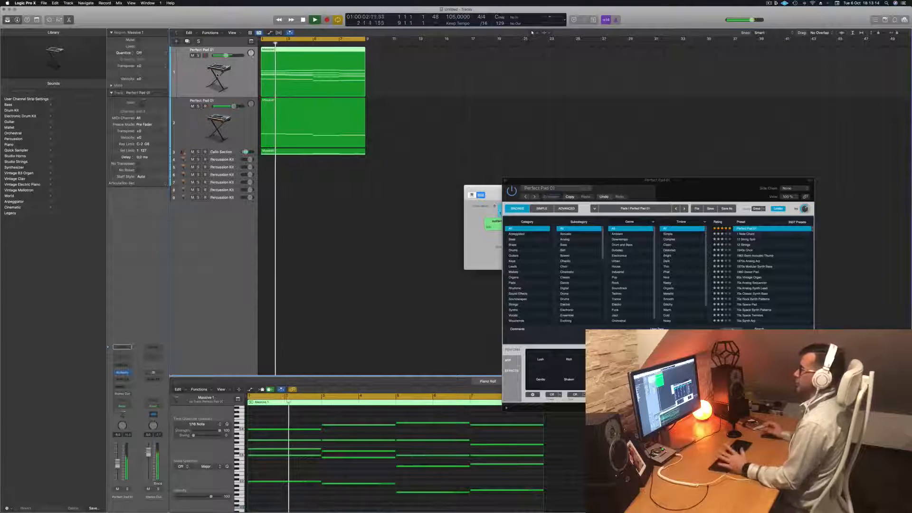
key(space)
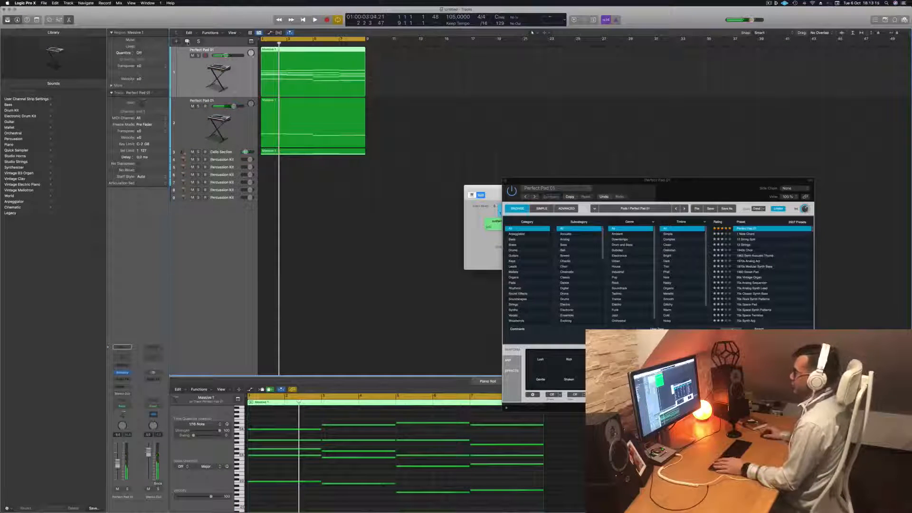
key(super+d)
drag(342, 81, 341, 132)
Delete the lower chord notes in the new track's region, keeping only the highest note of each chord
scroll(334, 443, down, 1)
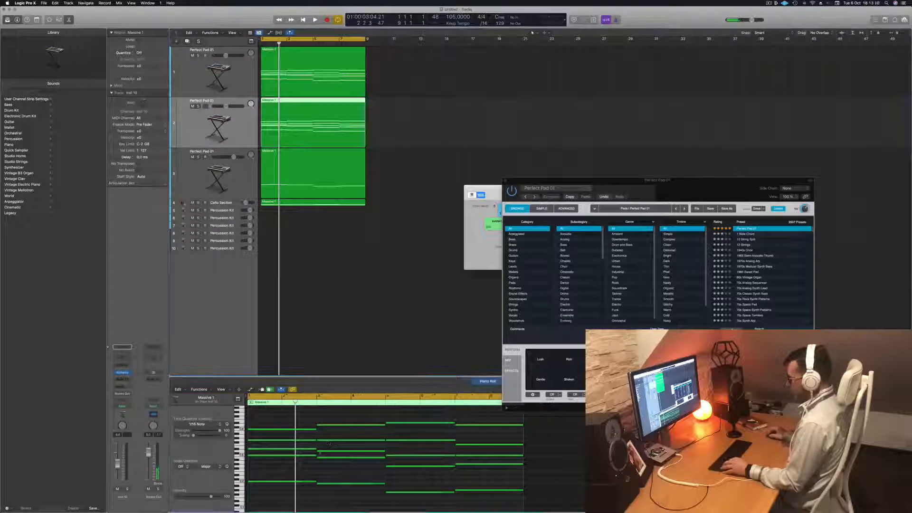
drag(282, 435, 505, 491)
key(Delete)
key(space)
Load the orchestral brass patch French Horn Solo on the new top-note track and play it
click(244, 127)
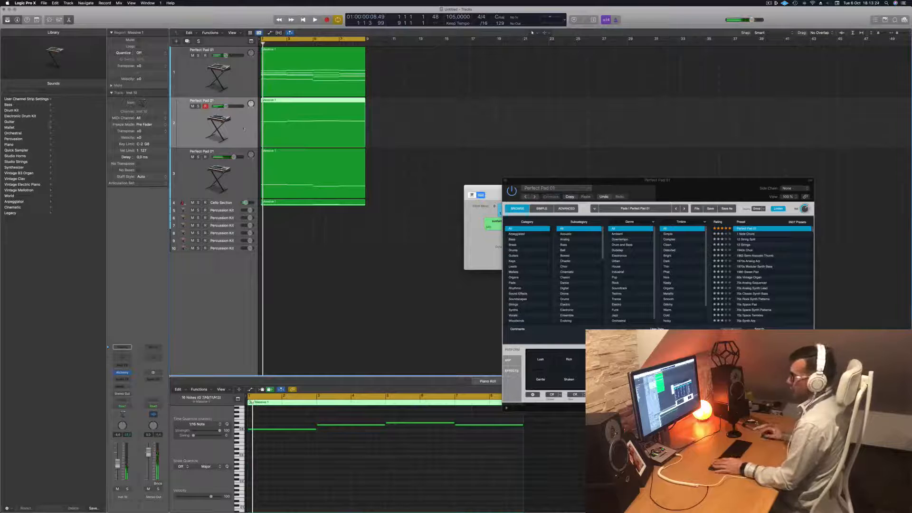
click(11, 133)
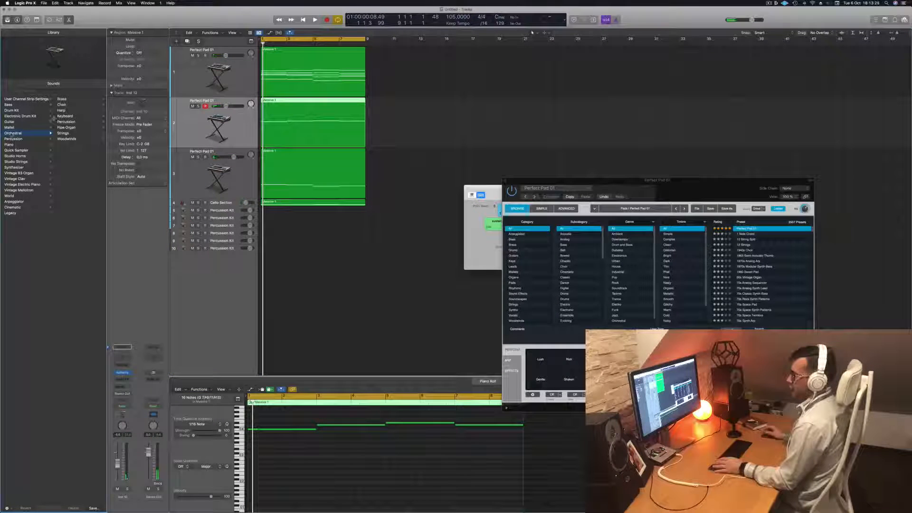
click(71, 99)
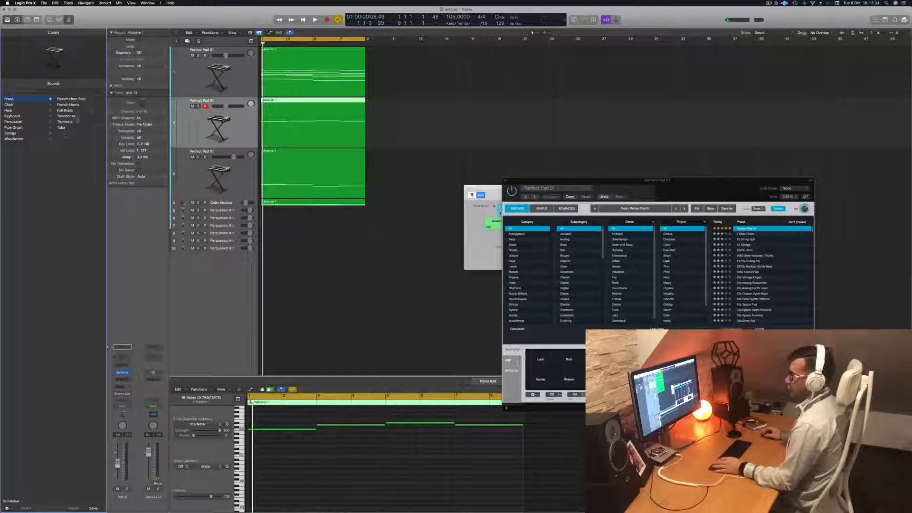
click(68, 99)
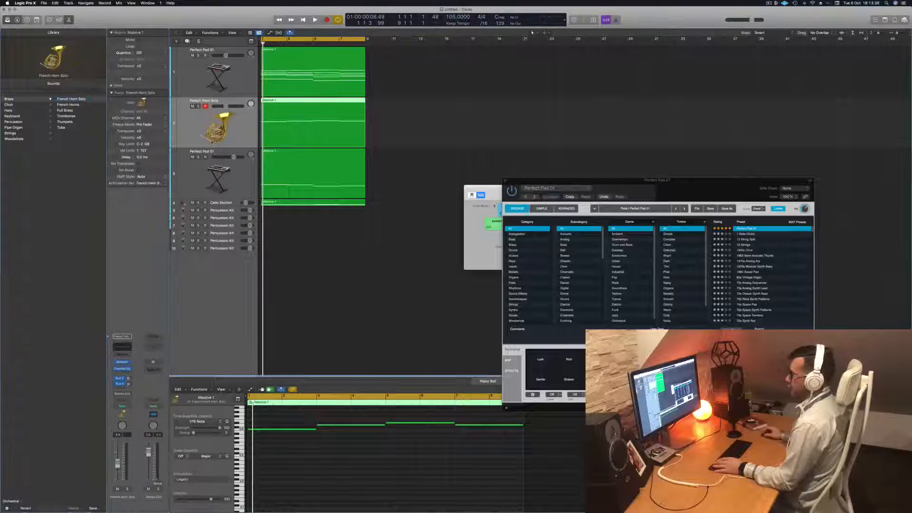
key(space)
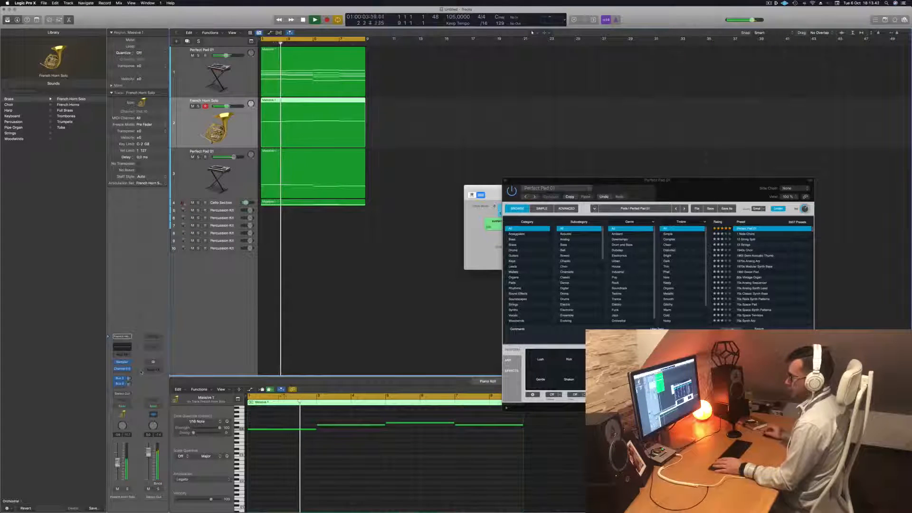
Add a send to Bus 1 (Aux 1) on the French Horn Solo track and play the arrangement again
click(118, 389)
mouse_move(125, 395)
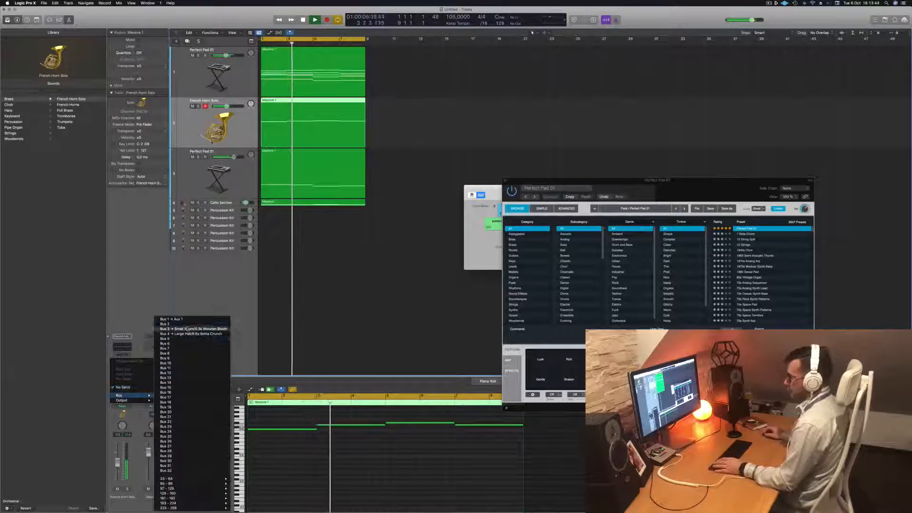
click(187, 321)
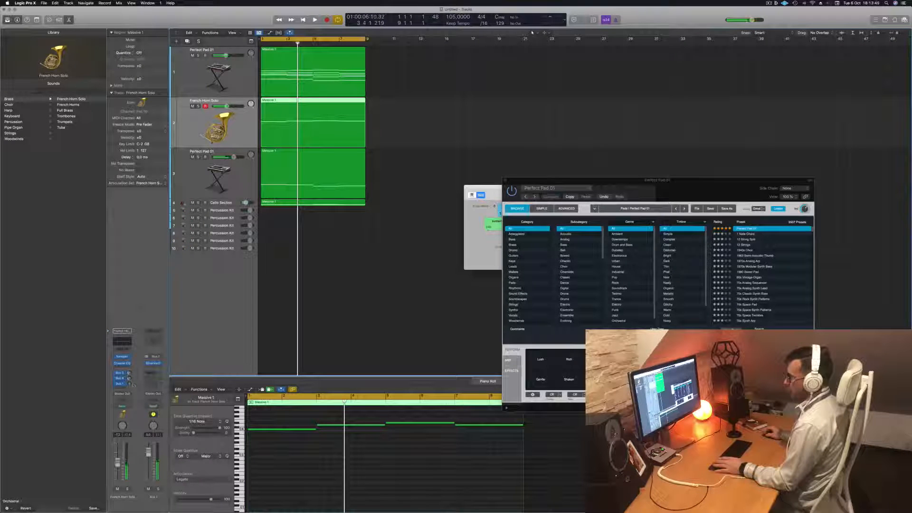
key(space)
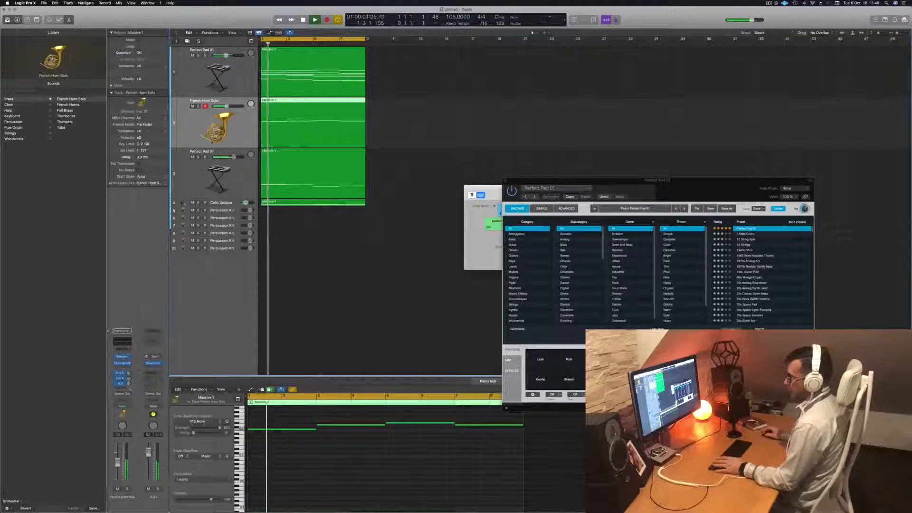
key(Return)
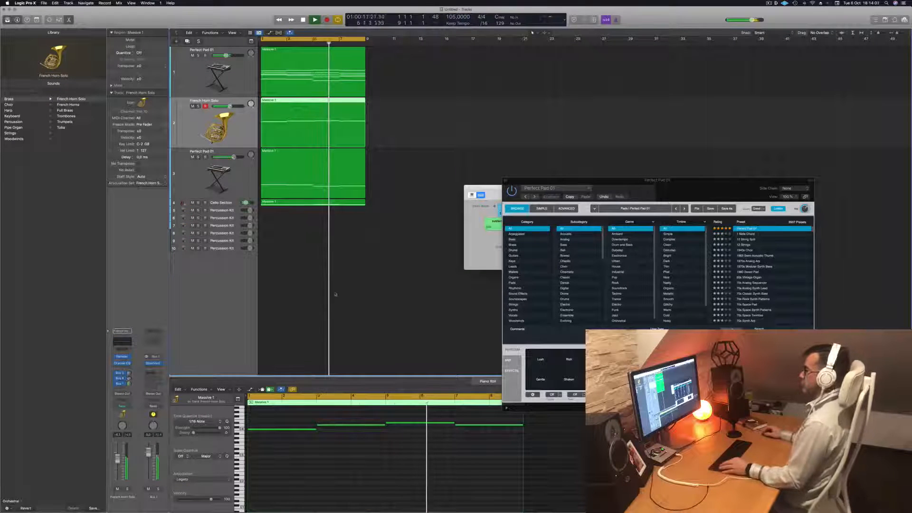
Stop playback, select the regions on all tracks and repeat them once directly after the originals
scroll(329, 292, down, 1)
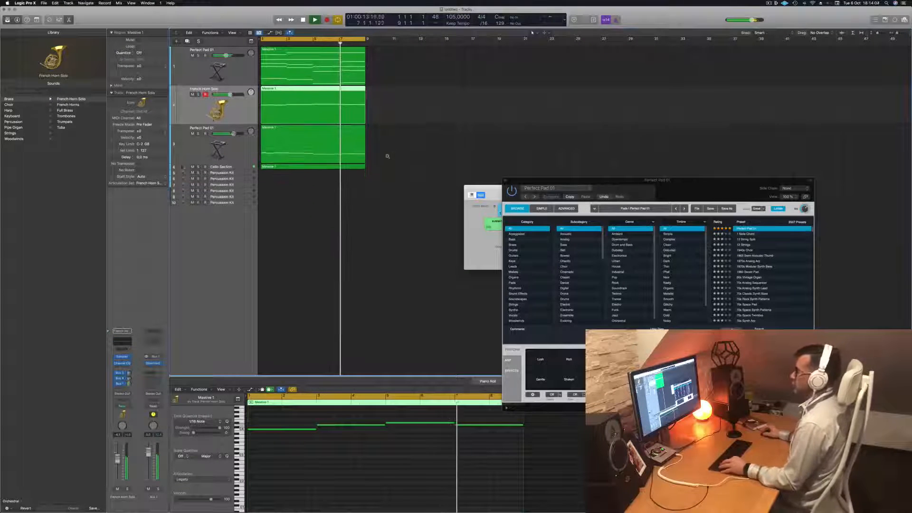
scroll(395, 155, up, 4)
key(space)
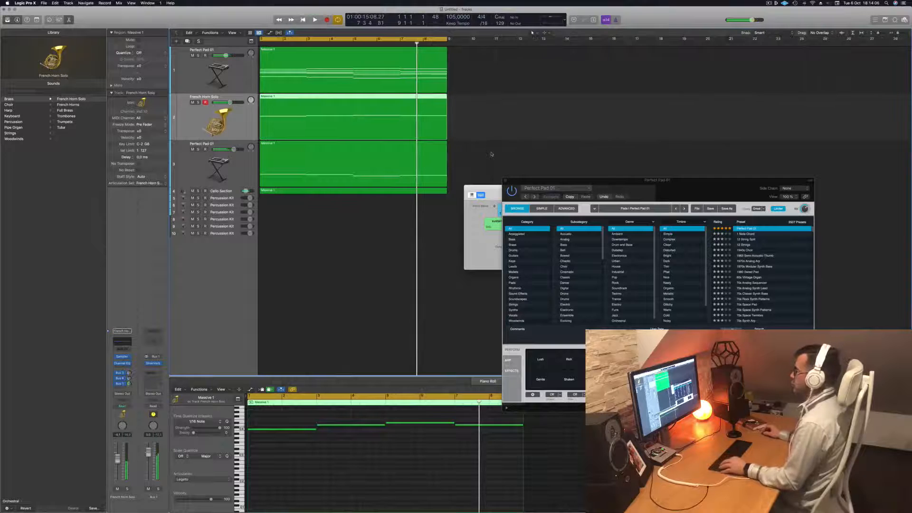
scroll(491, 155, down, 3)
click(429, 130)
key(super+a)
key(super+r)
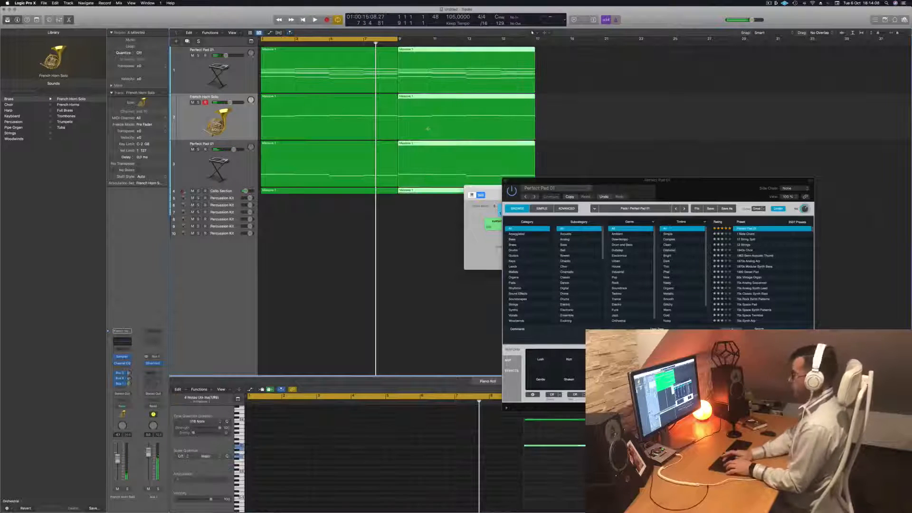
Play from the beginning and extend the cycle range to bar 17 so it covers the repeated regions
key(Return)
key(space)
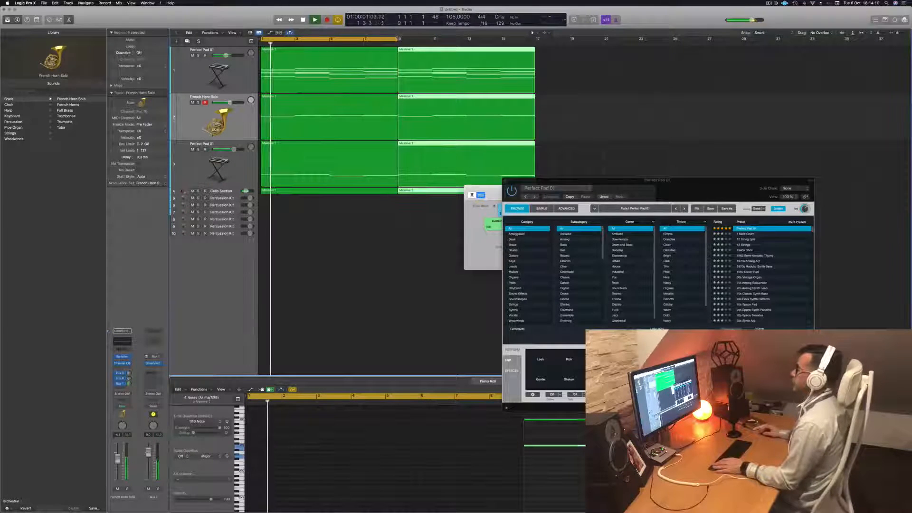
drag(398, 39, 535, 55)
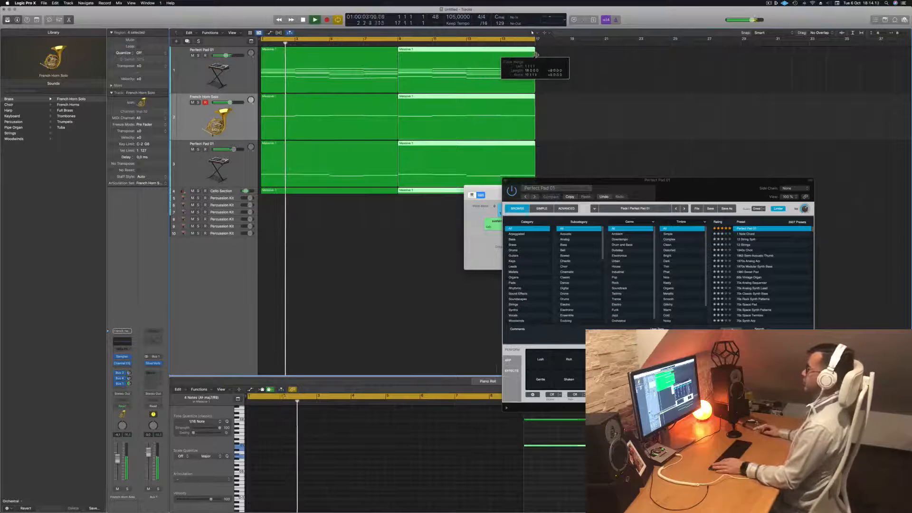
Close the Musical Typing window and select the first Percussion Kit track below the Cello Section
drag(561, 180, 434, 210)
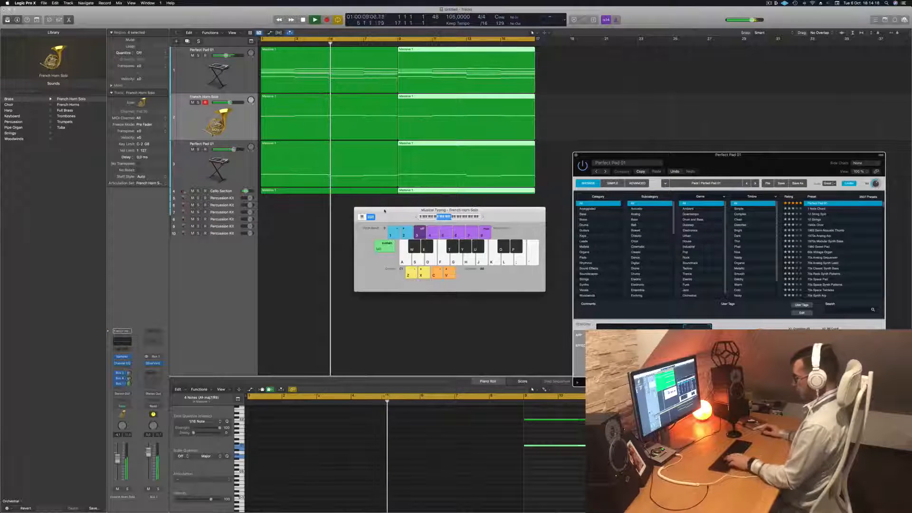
key(super+k)
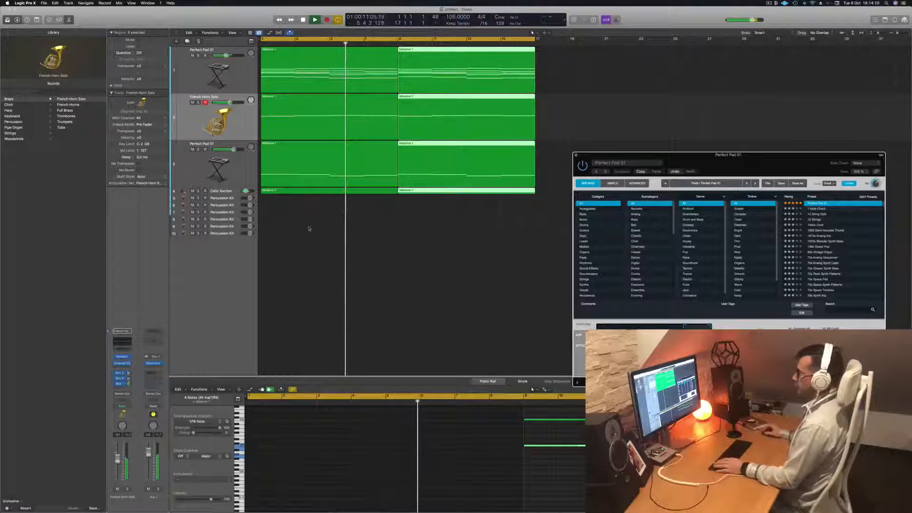
click(222, 198)
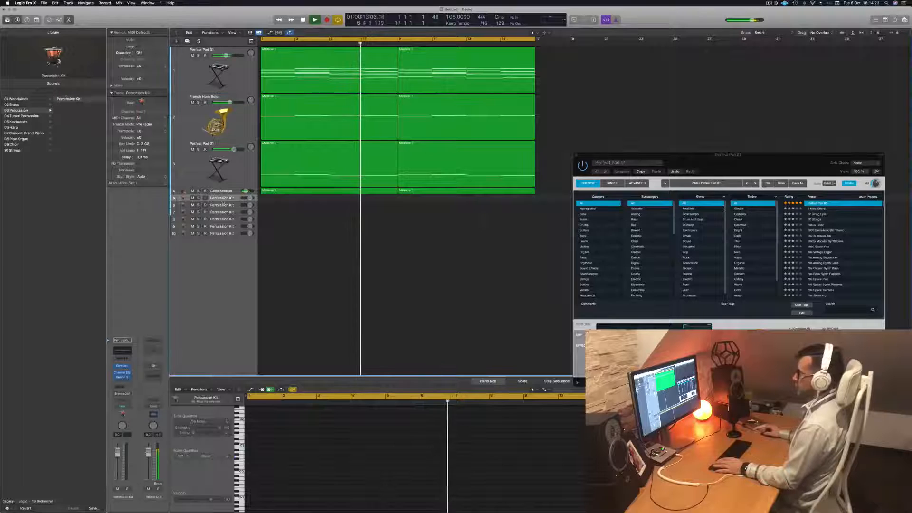
Enlarge the first Percussion Kit track's height and play the arrangement briefly from the beginning
drag(223, 202, 224, 246)
key(Return)
key(space)
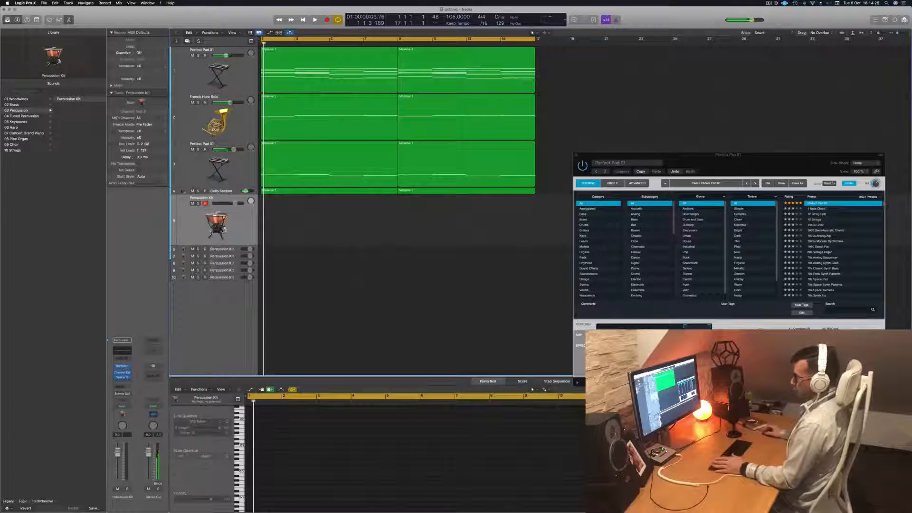
key(space)
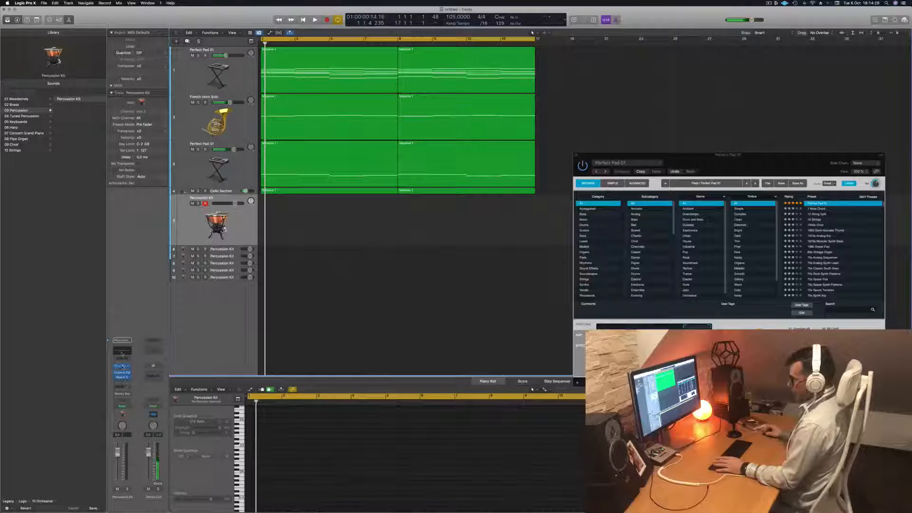
Open the Percussion Kit's Sampler instrument and the Musical Typing keyboard, and move both windows clear of the track area
click(122, 366)
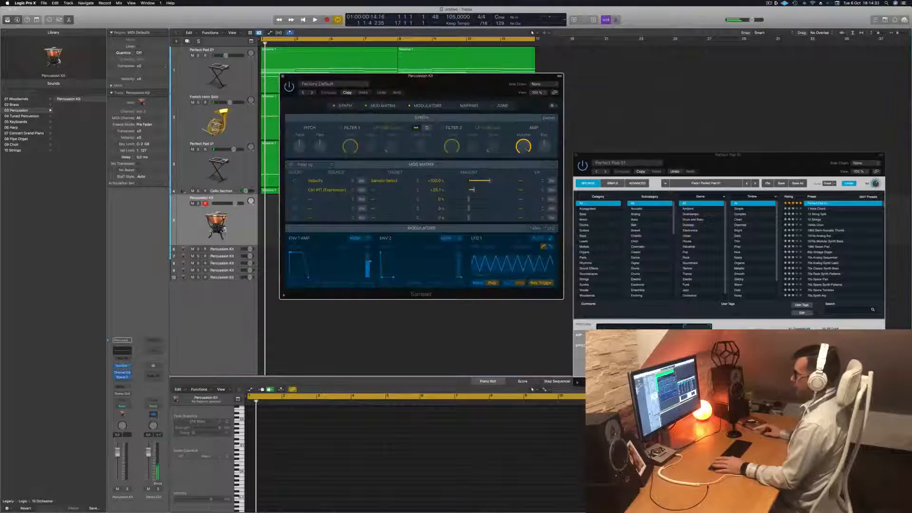
drag(431, 80, 561, 81)
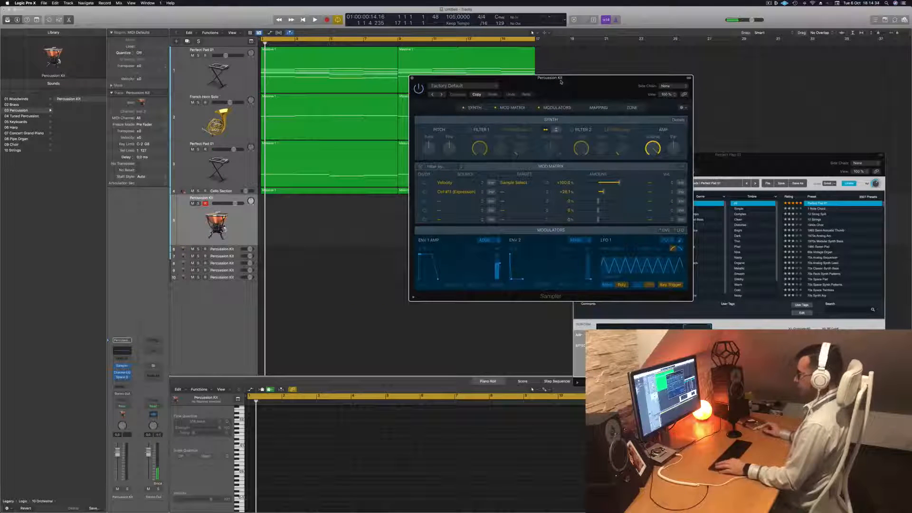
key(a)
key(a)
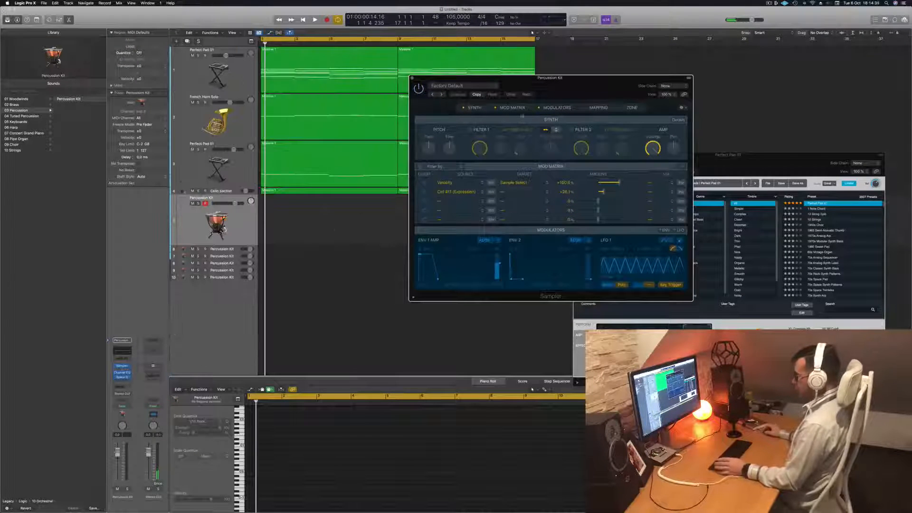
key(super+k)
drag(417, 212, 382, 256)
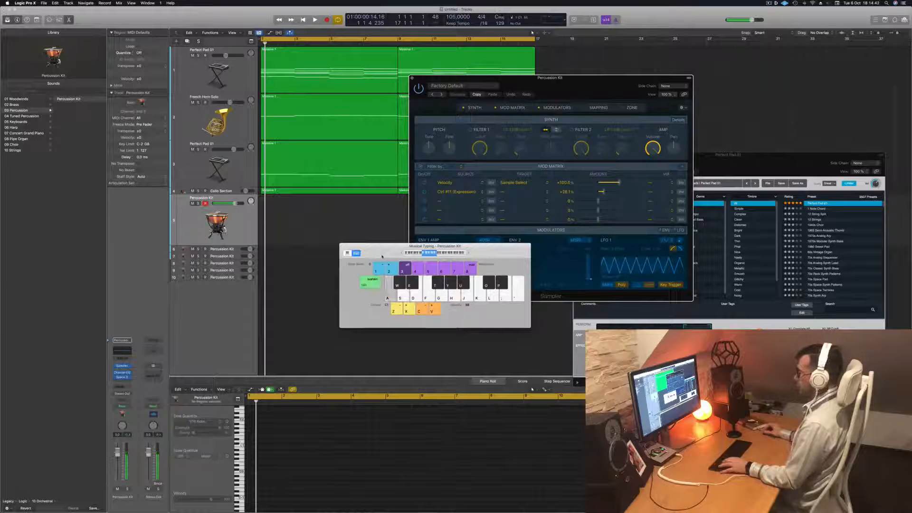
Show the Sampler's key mapping and look through its sample groups while test-playing a few notes
drag(579, 82, 563, 82)
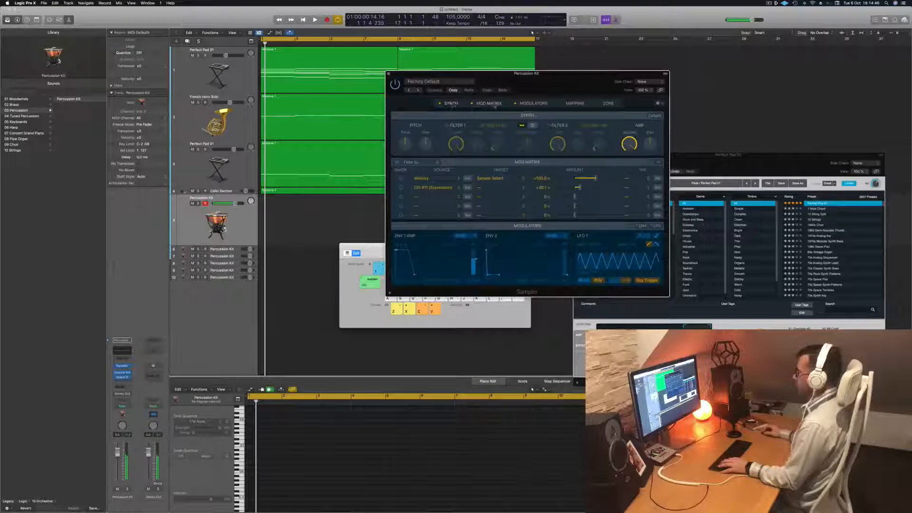
click(573, 103)
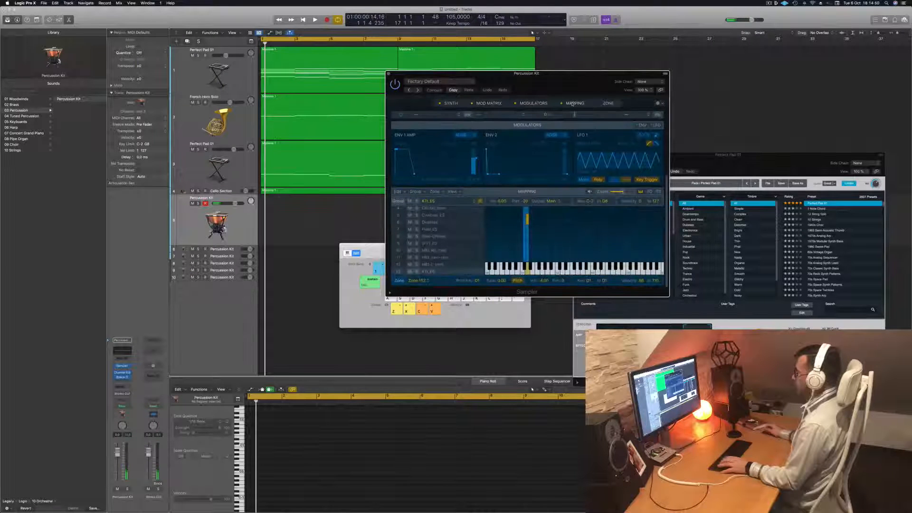
key(a)
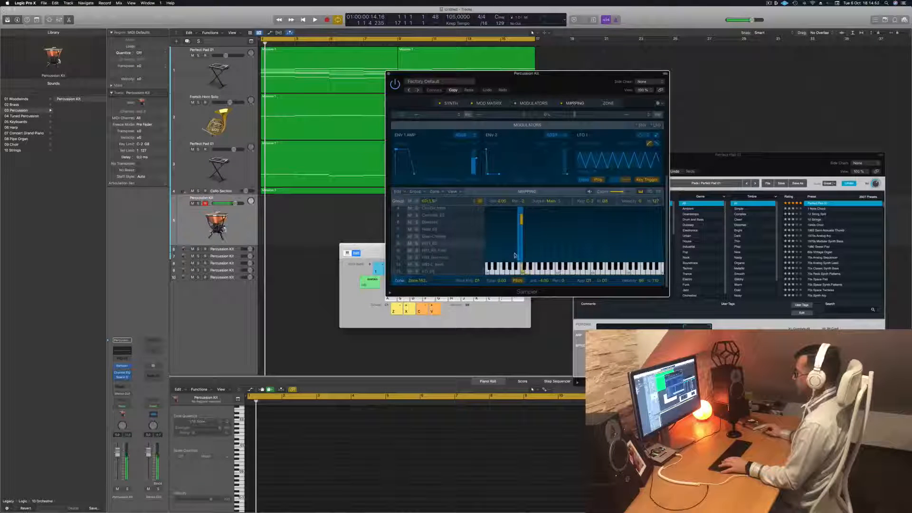
scroll(515, 256, up, 1)
key(s)
scroll(451, 254, down, 5)
scroll(451, 254, down, 10)
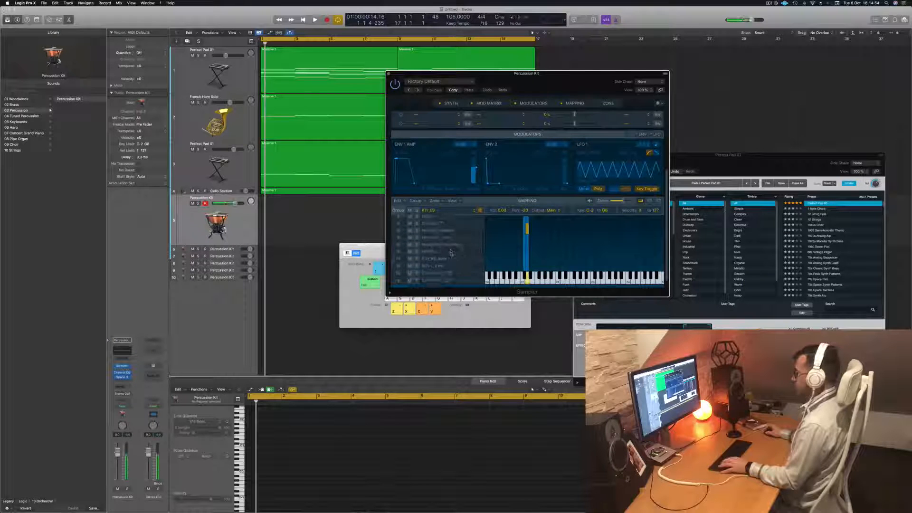
scroll(452, 253, up, 10)
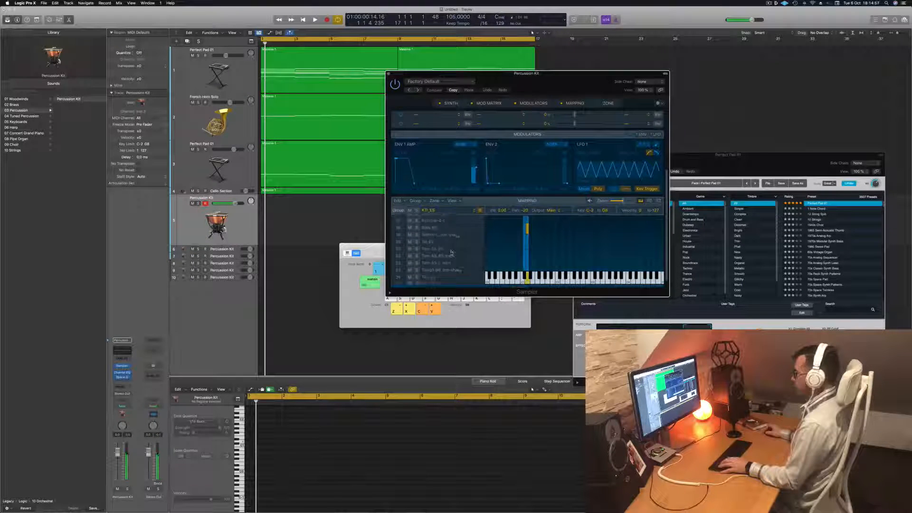
scroll(452, 242, up, 5)
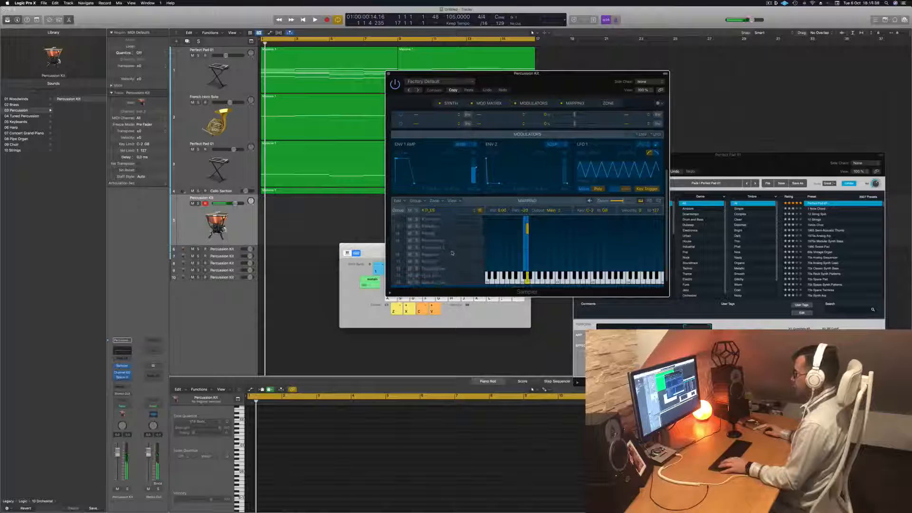
scroll(454, 230, down, 4)
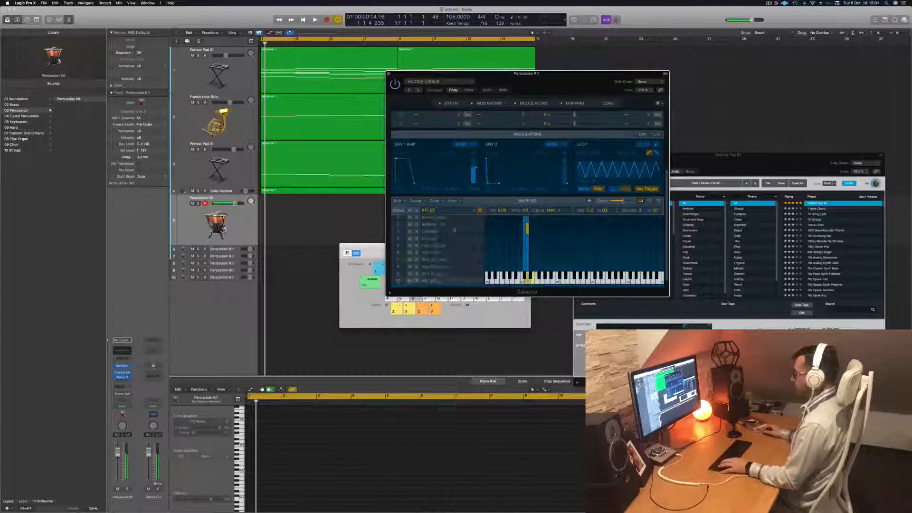
Audition different Percussion Kit sounds across the Musical Typing keys to find one for the rhythm
key(s)
key(s)
key(e)
key(w)
key(k)
key(l)
key(semicolon)
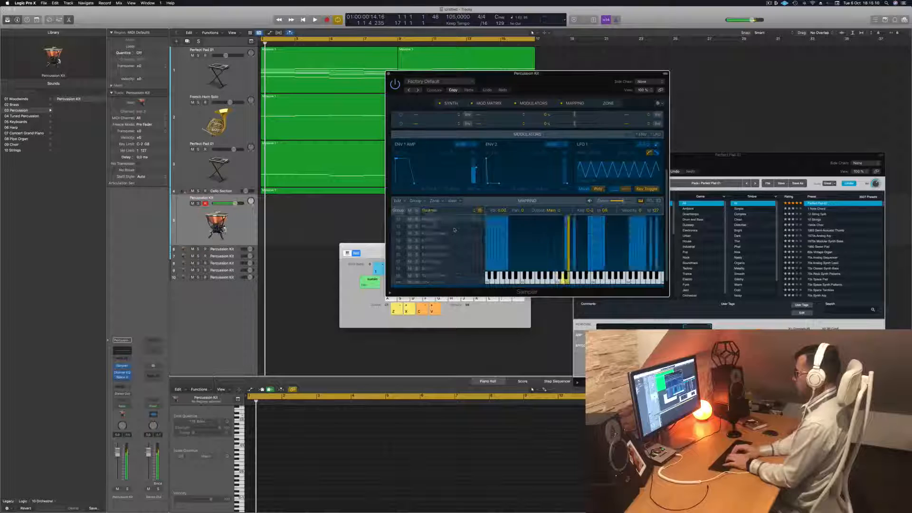
key(k)
key(h)
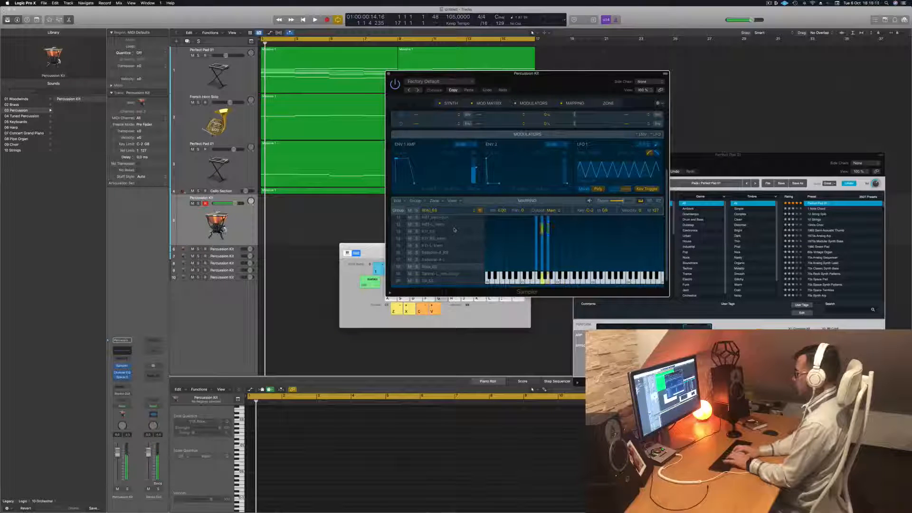
key(h)
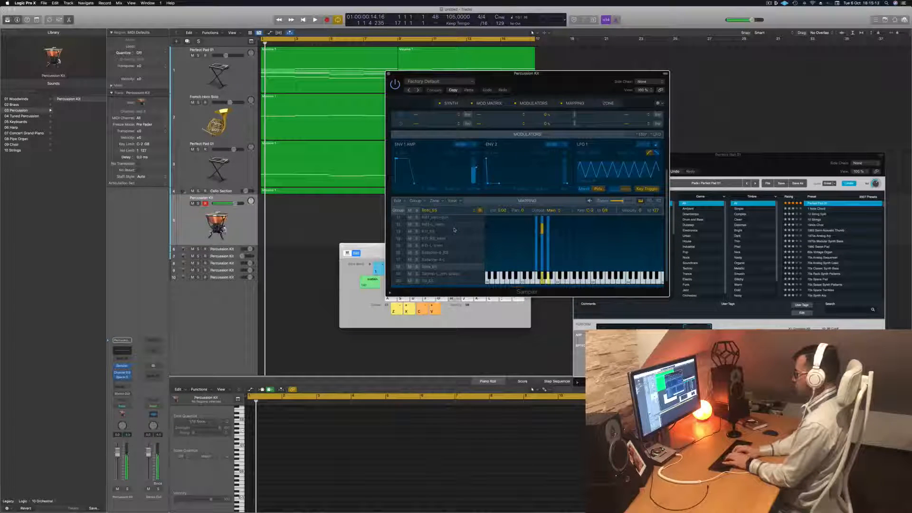
key(l)
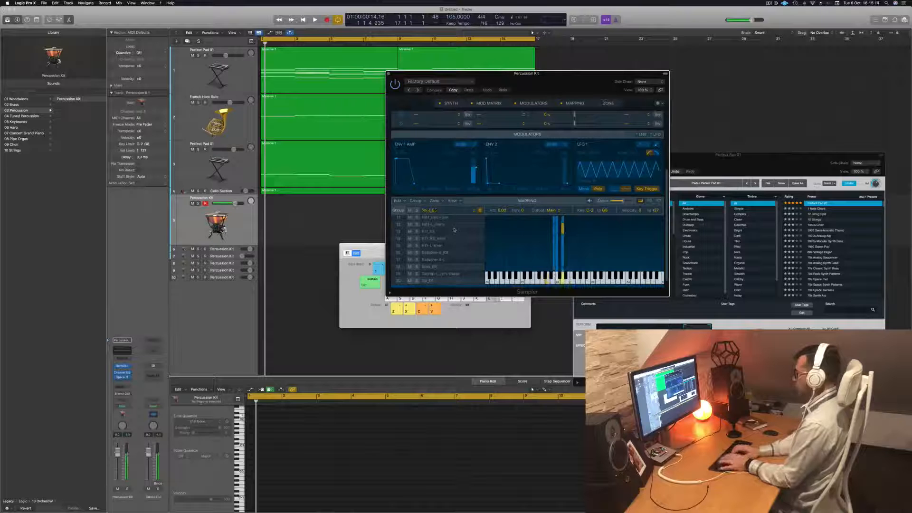
key(semicolon)
key(l)
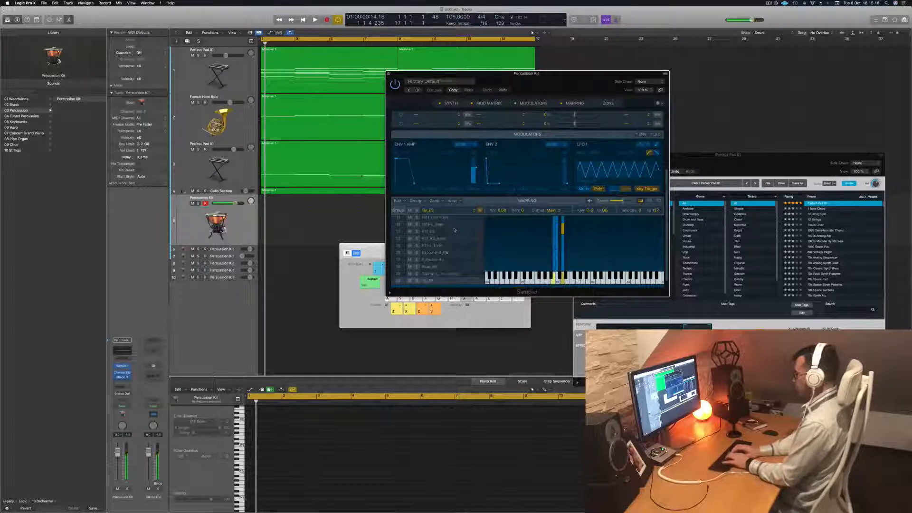
key(k)
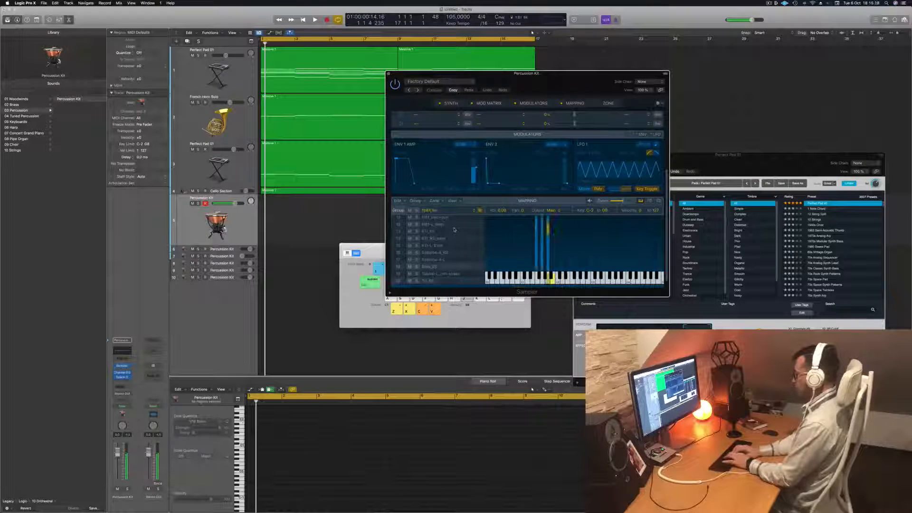
key(j)
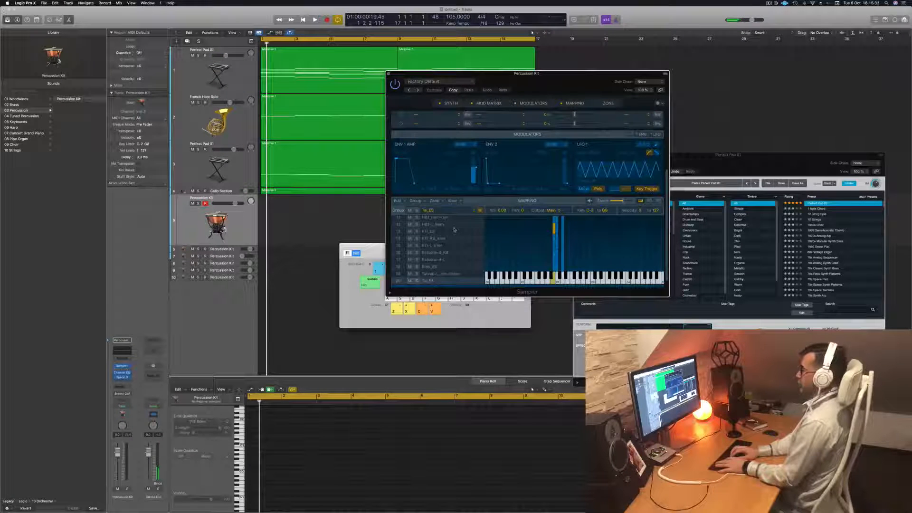
Record a rhythm of about two bars on one drum sound in the Percussion Kit track and show its notes in the Piano Roll
key(r)
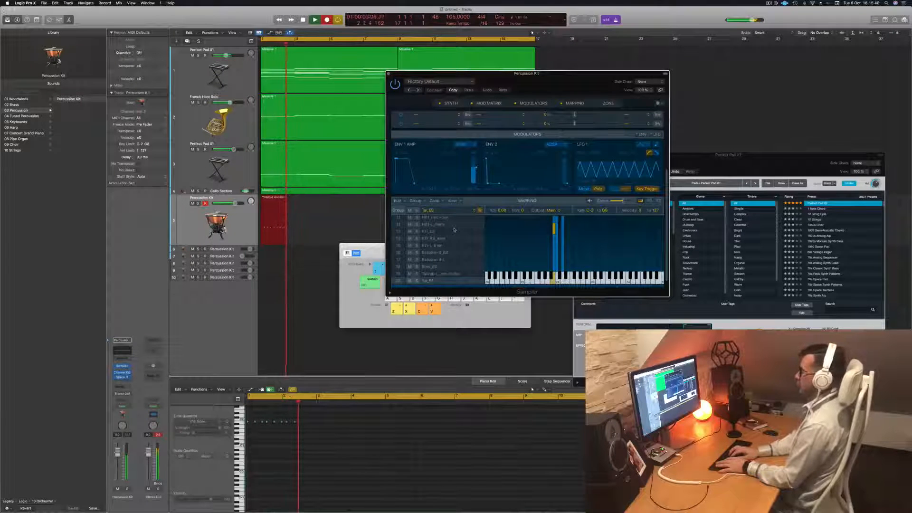
key(space)
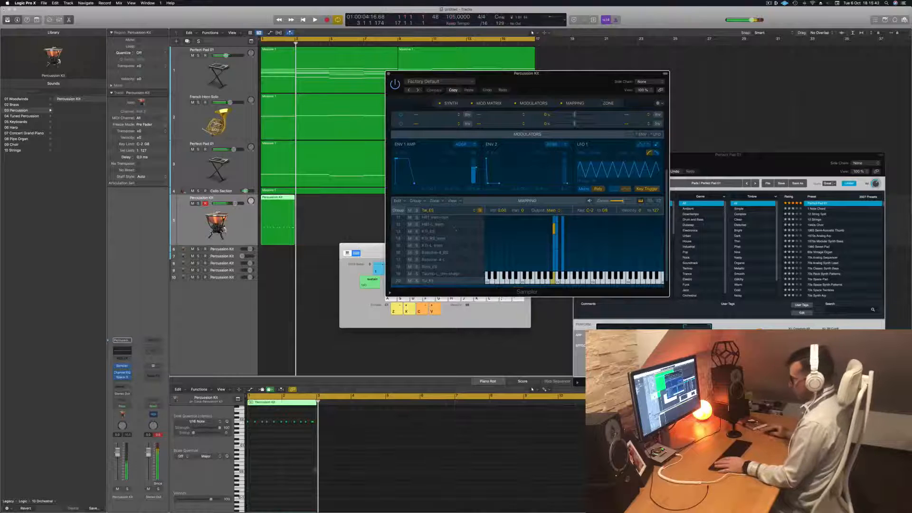
click(280, 477)
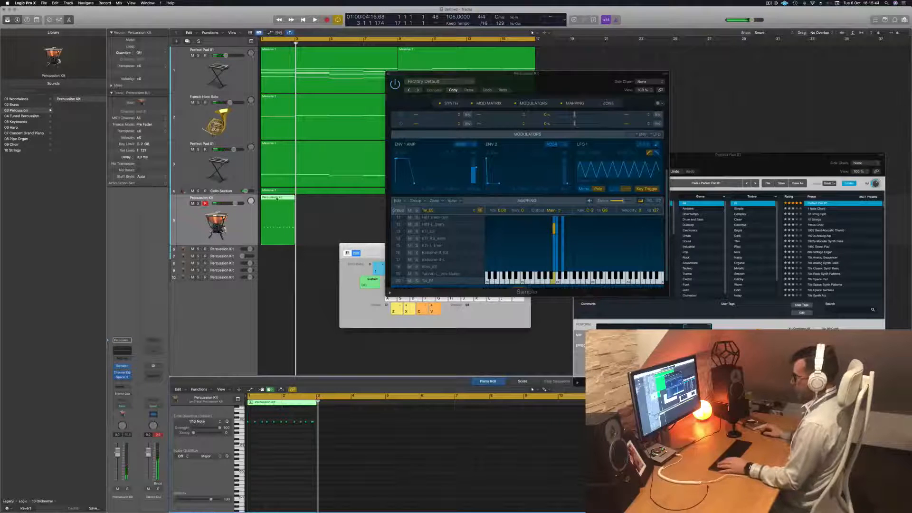
key(e)
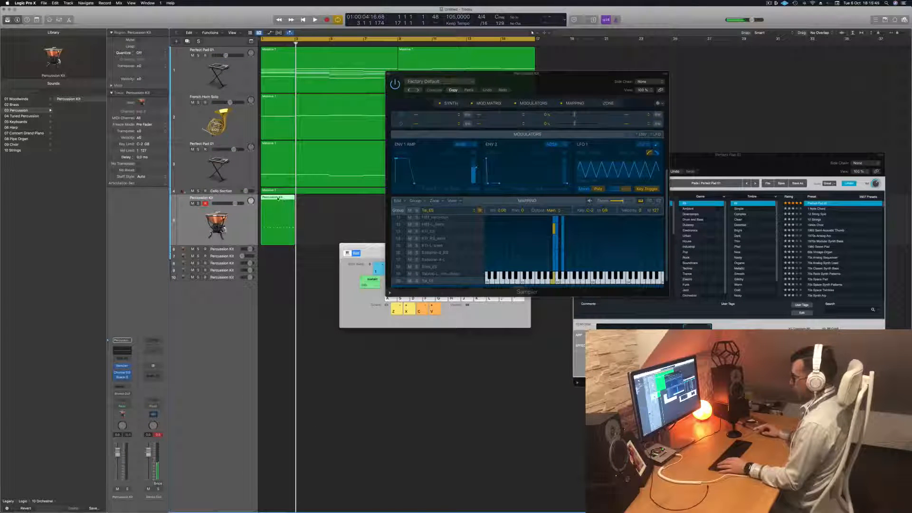
key(e)
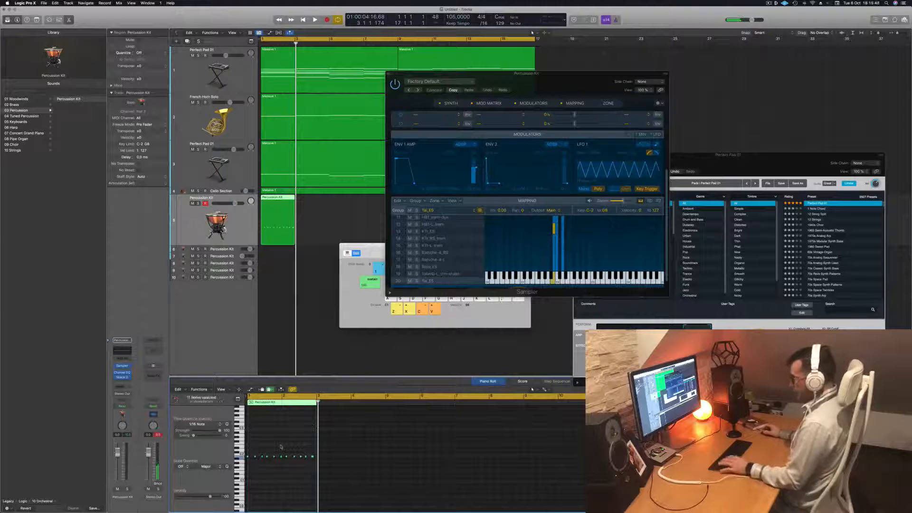
Play back the recorded percussion rhythm and move its fifth note slightly earlier in the Piano Roll
key(space)
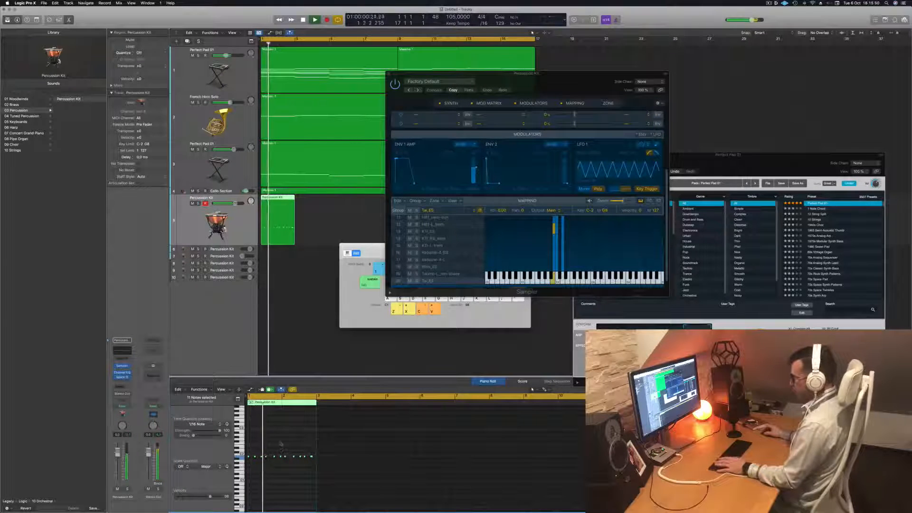
scroll(273, 450, up, 2)
scroll(273, 449, up, 5)
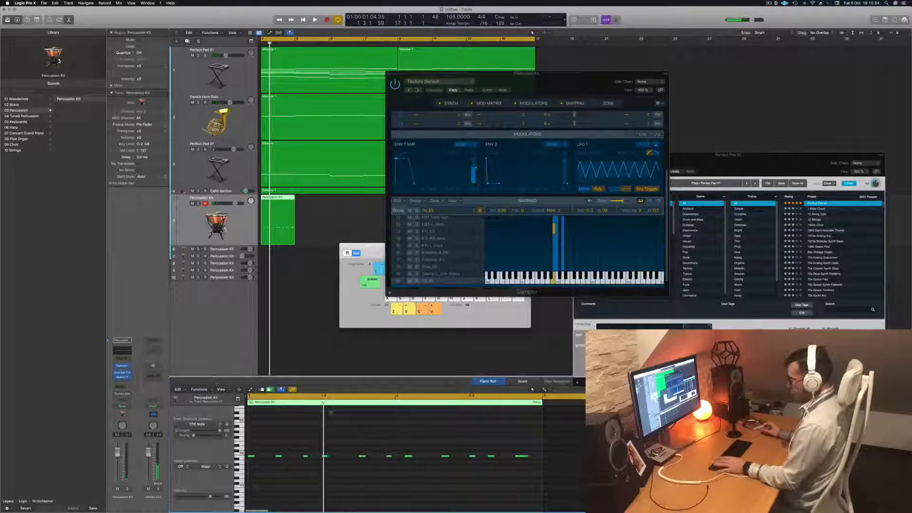
key(space)
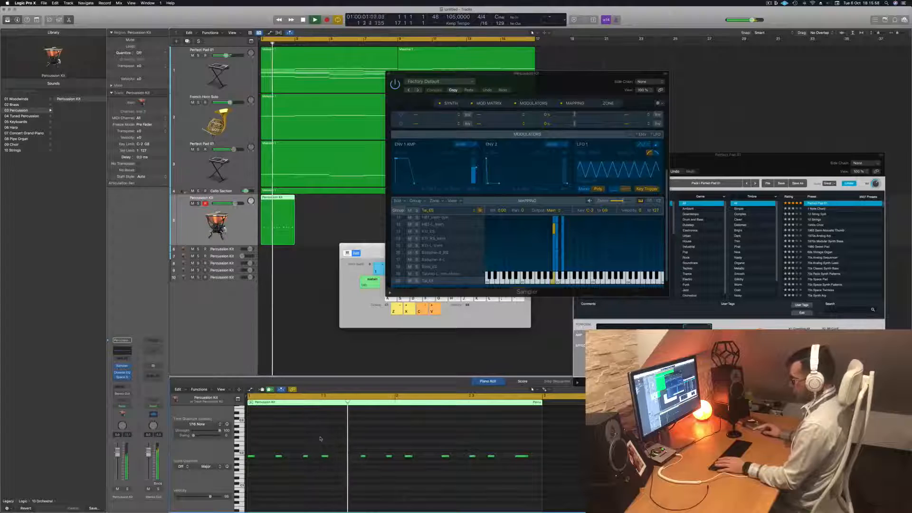
key(space)
key(space)
click(352, 456)
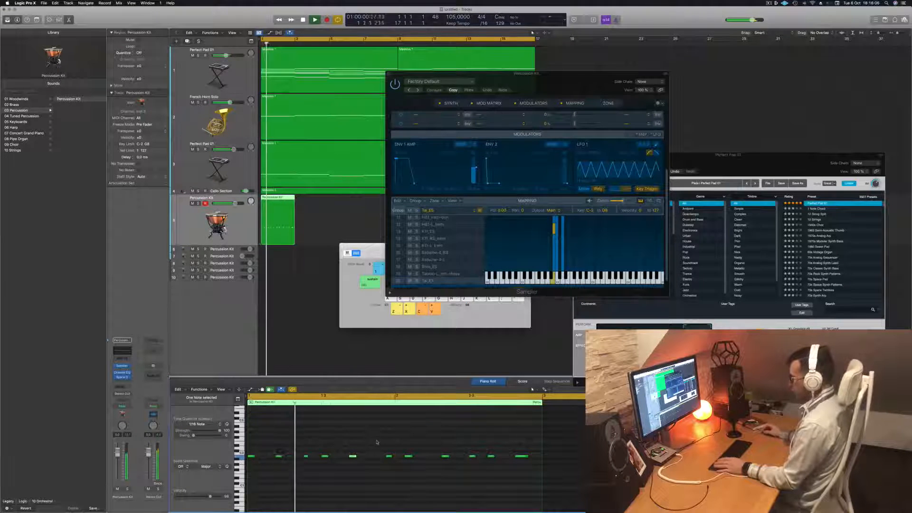
key(space)
key(space)
key(space)
Try to split the percussion region just before bar 2 and delete its second part, and undo these edits
click(276, 214)
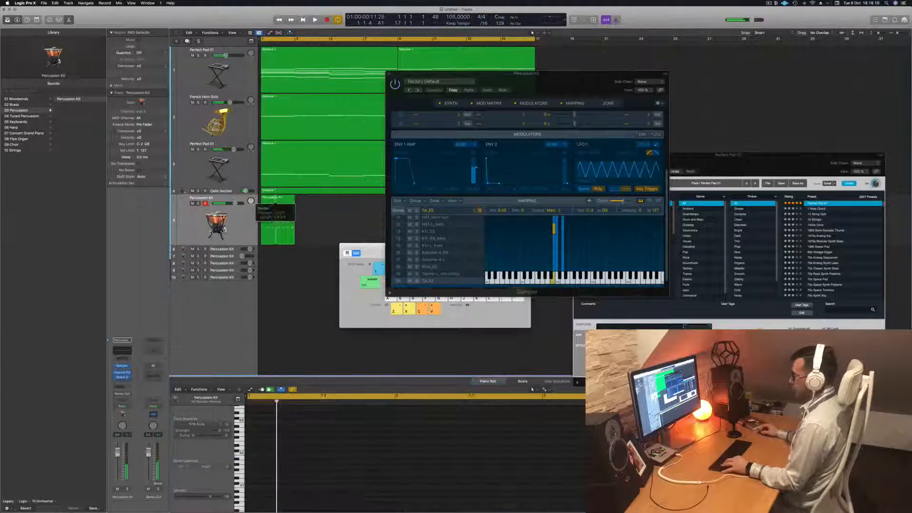
key(Delete)
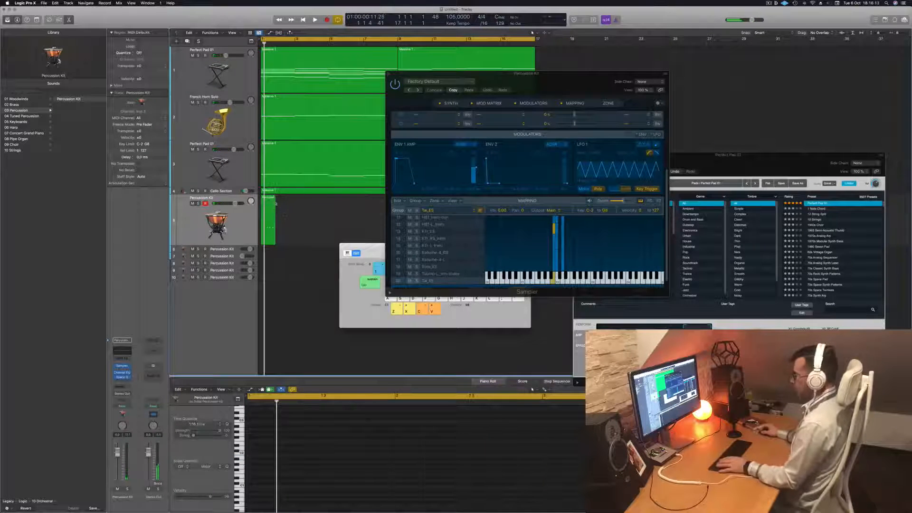
key(super+z)
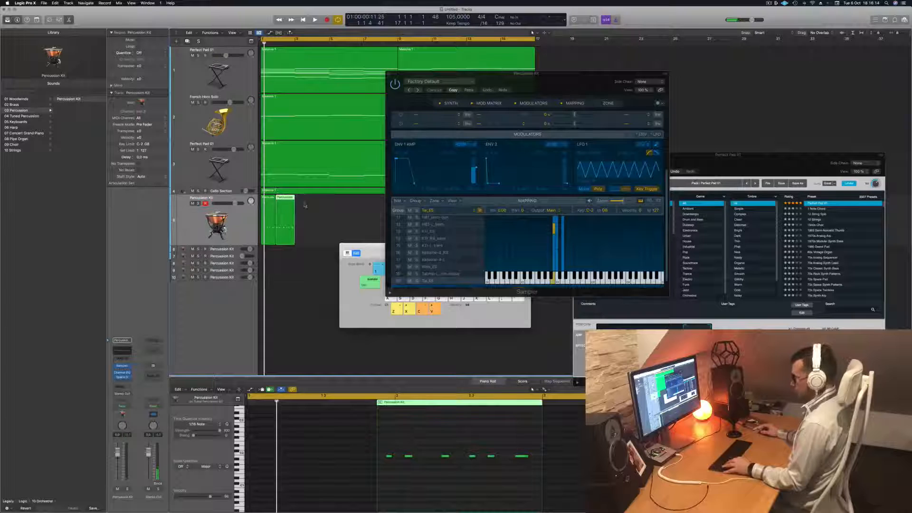
key(super+z)
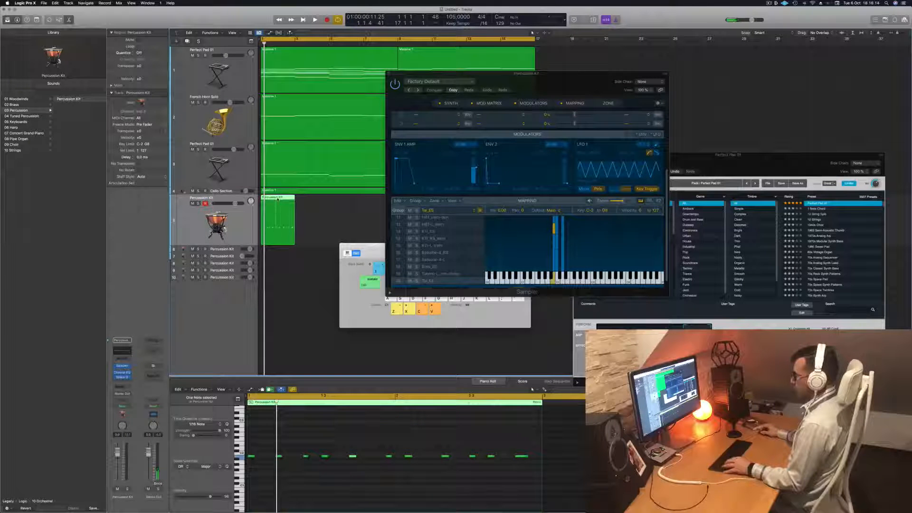
click(276, 199)
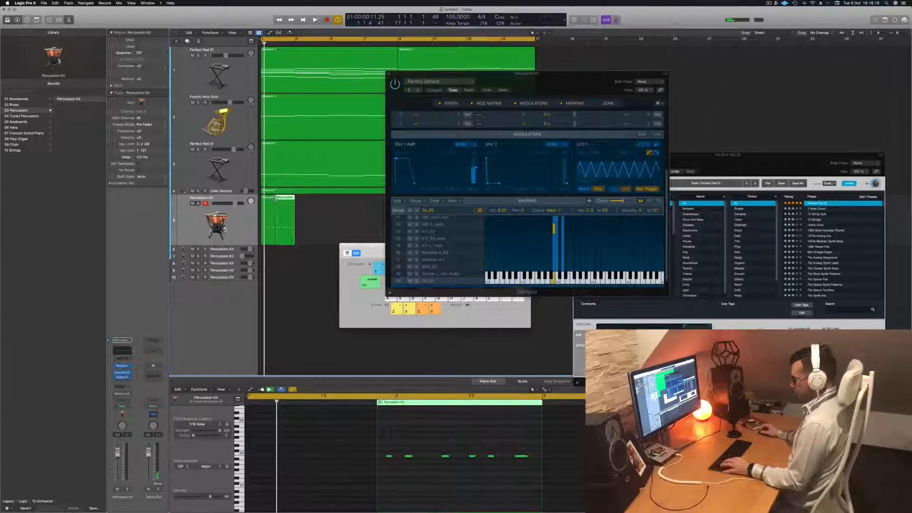
key(super+z)
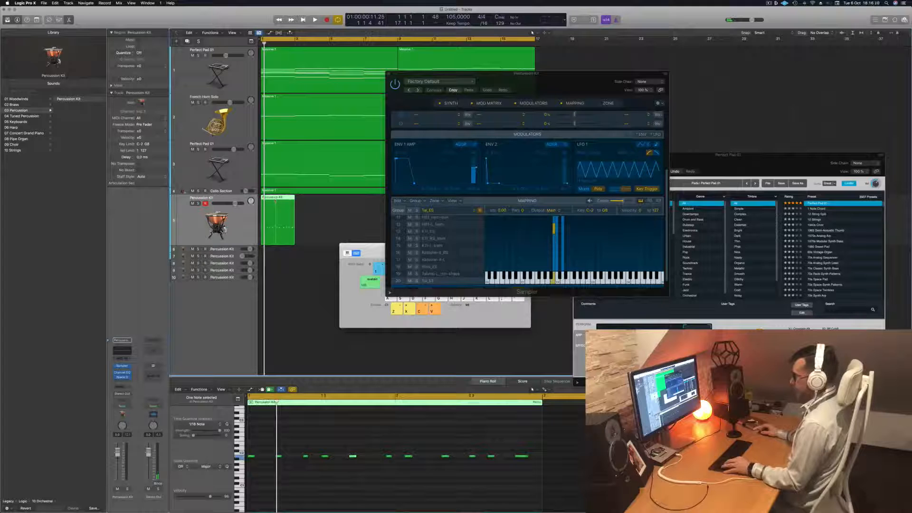
Delete the second part of the percussion rhythm after bar 2 and play back the remaining one-bar region
click(276, 200)
key(BackSpace)
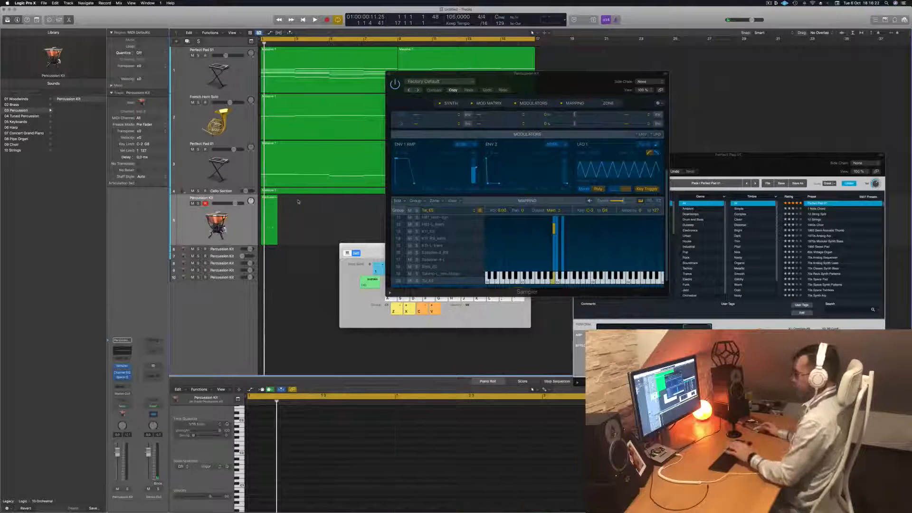
click(274, 213)
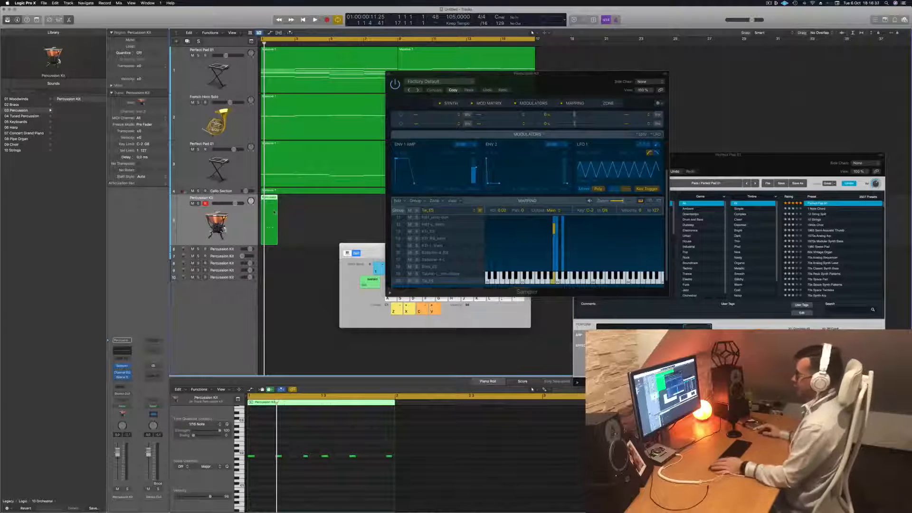
click(289, 215)
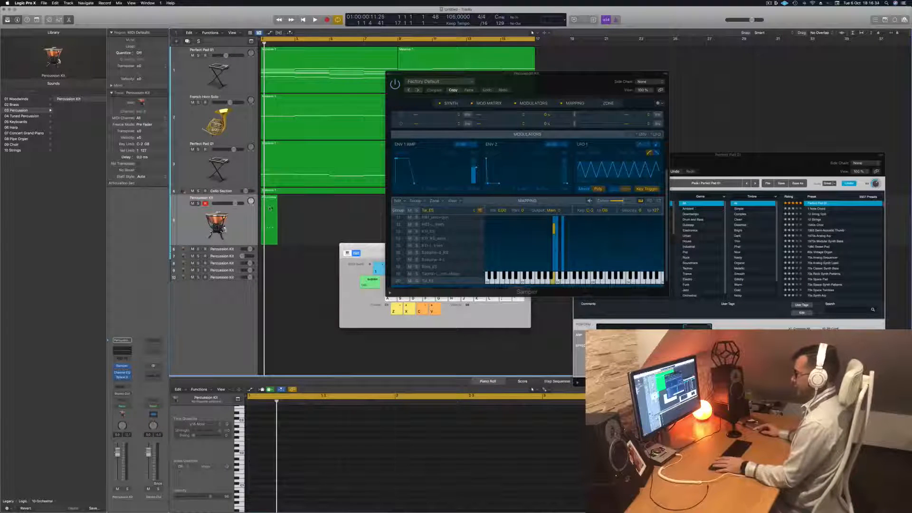
click(271, 209)
key(space)
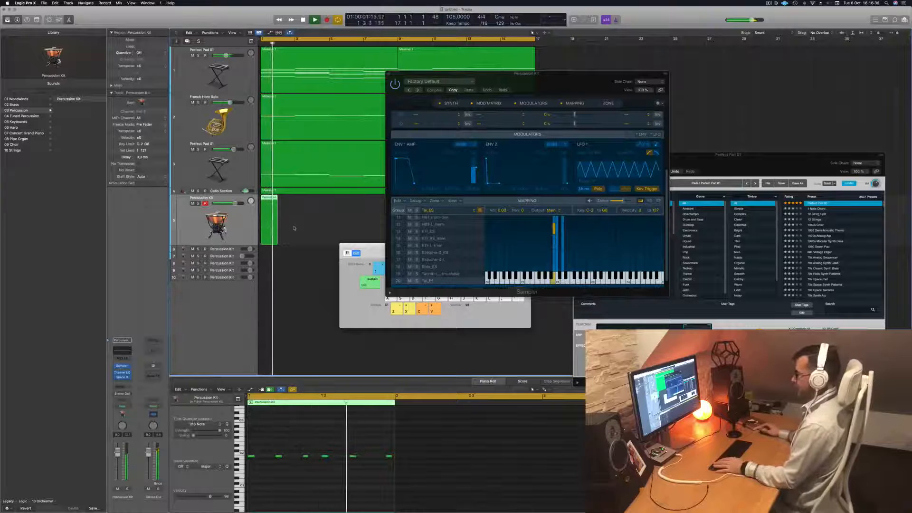
Copy the one-bar percussion region to bar 2, move the first region's last note slightly earlier, and play it back
drag(271, 203, 288, 207)
key(space)
key(space)
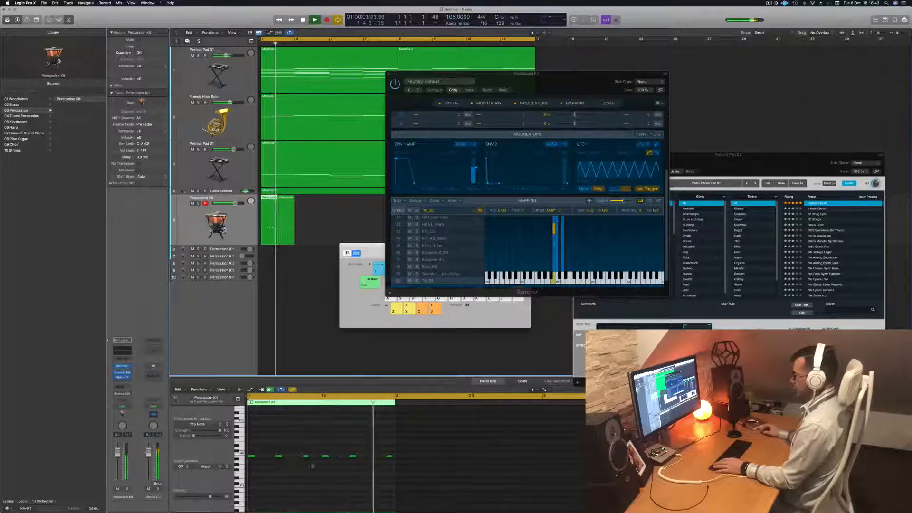
key(space)
click(389, 456)
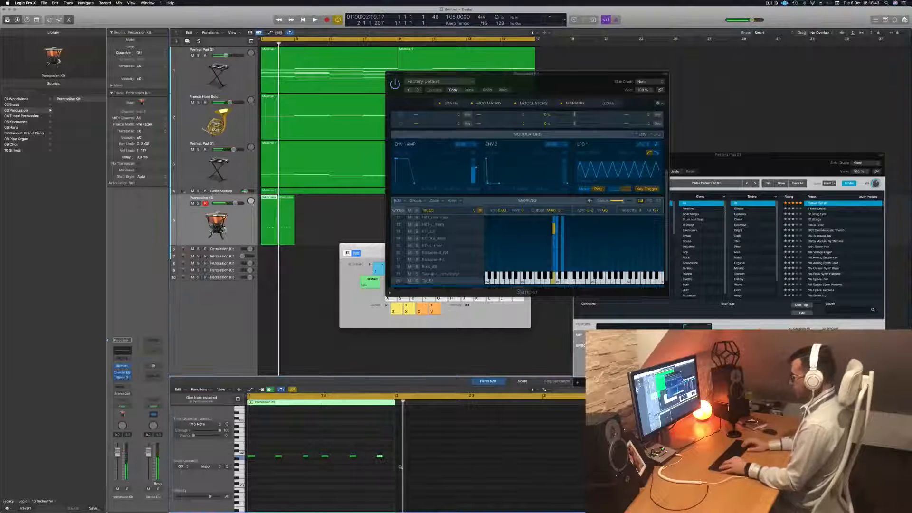
key(space)
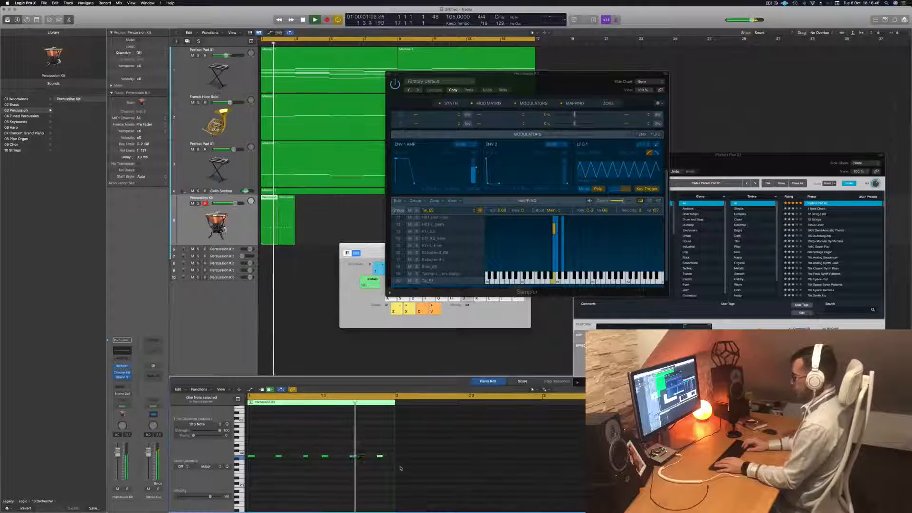
key(space)
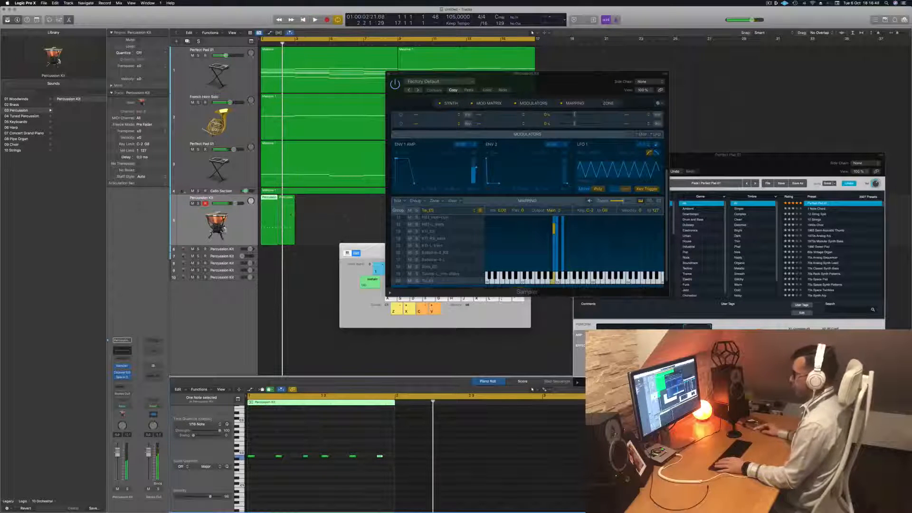
Fill the percussion track up to bar 17 with copies of the corrected one-bar region, moving the Sampler window aside
click(290, 216)
mouse_move(291, 217)
mouse_down()
mouse_move(264, 211)
mouse_move(286, 209)
mouse_up()
drag(527, 74, 721, 123)
drag(270, 209, 334, 207)
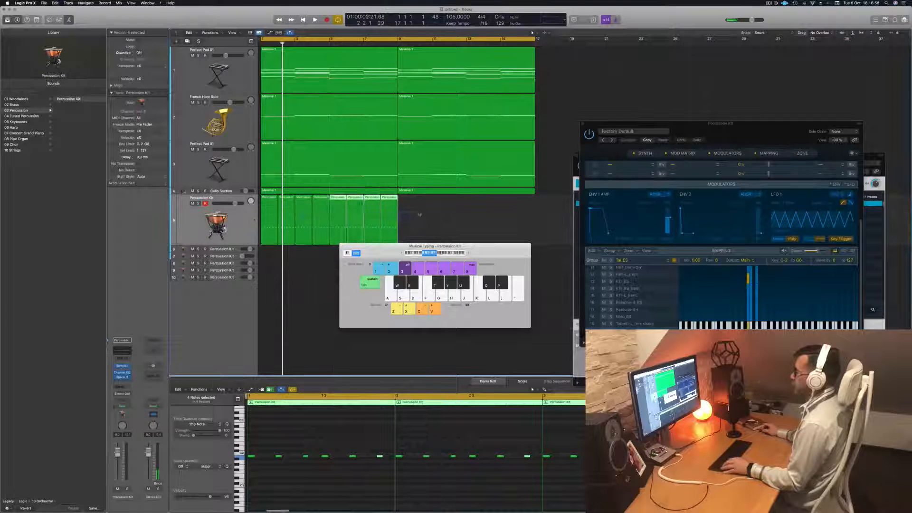
drag(264, 200, 403, 212)
Play back the arrangement with the repeated percussion rhythm and move the Musical Typing window below the tracks
key(space)
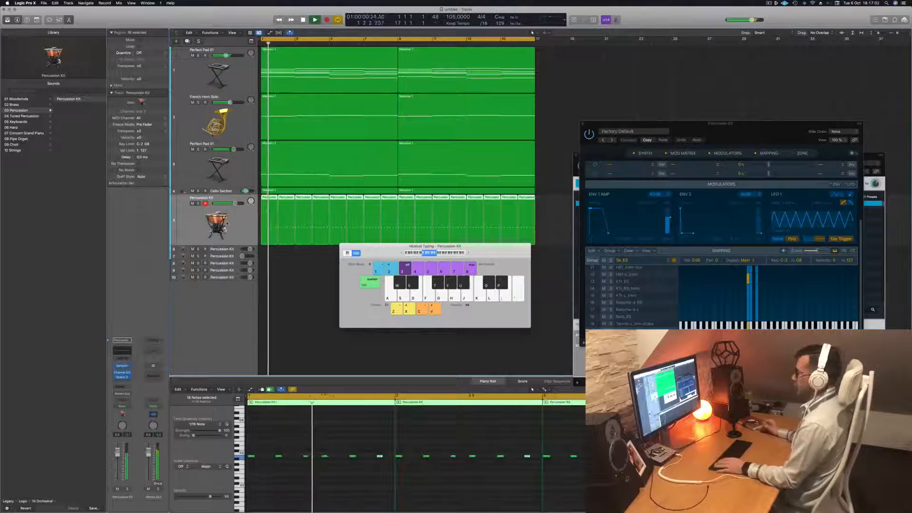
mouse_move(377, 253)
mouse_down()
mouse_move(324, 295)
mouse_move(381, 254)
mouse_move(364, 258)
mouse_up()
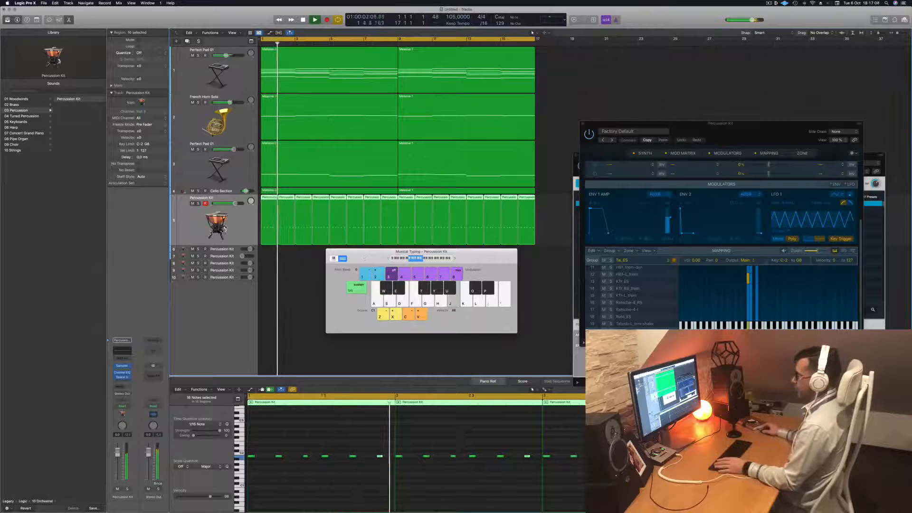
drag(364, 258, 363, 261)
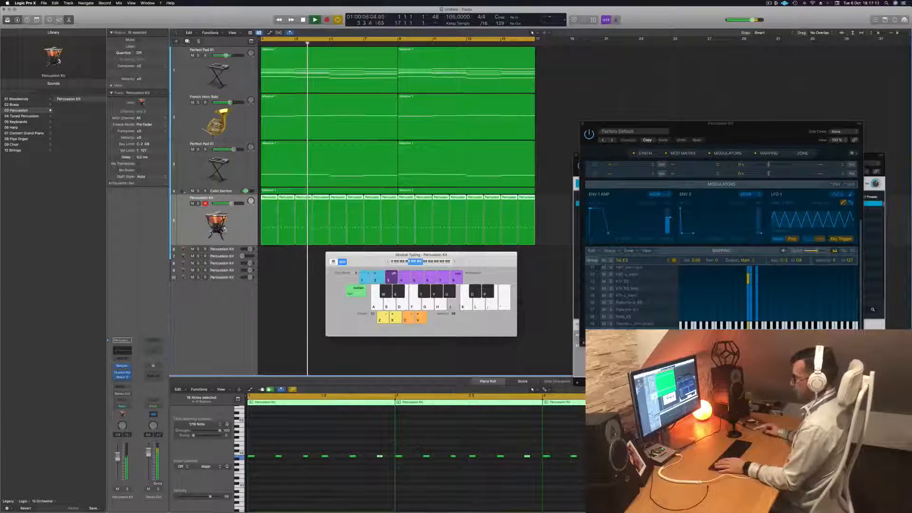
key(Return)
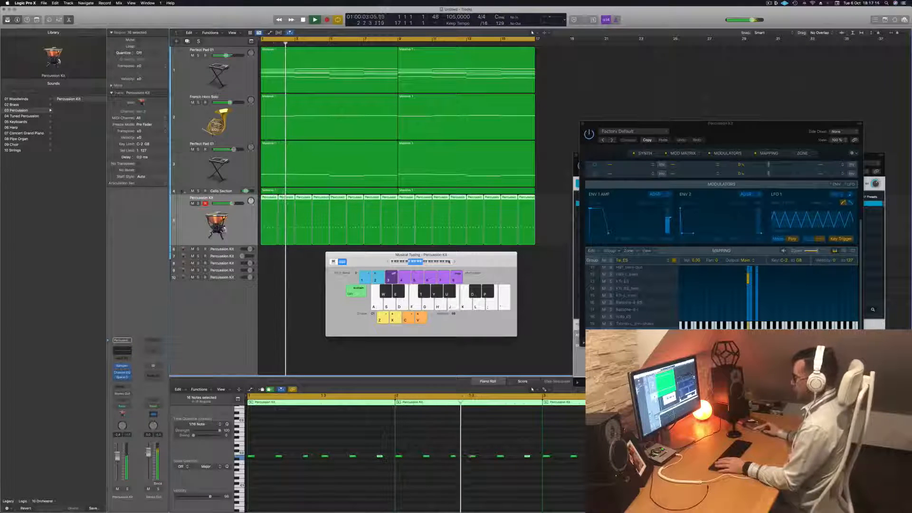
drag(342, 255, 329, 287)
key(space)
key(space)
key(space)
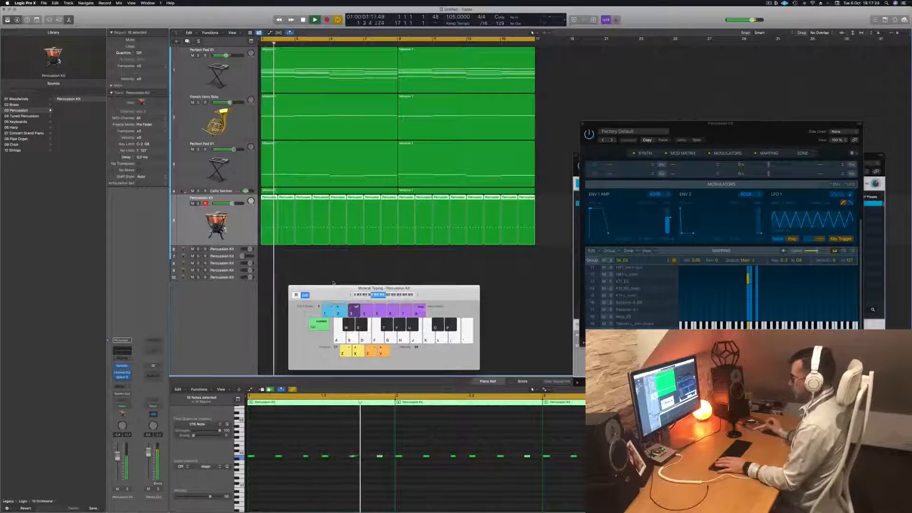
key(space)
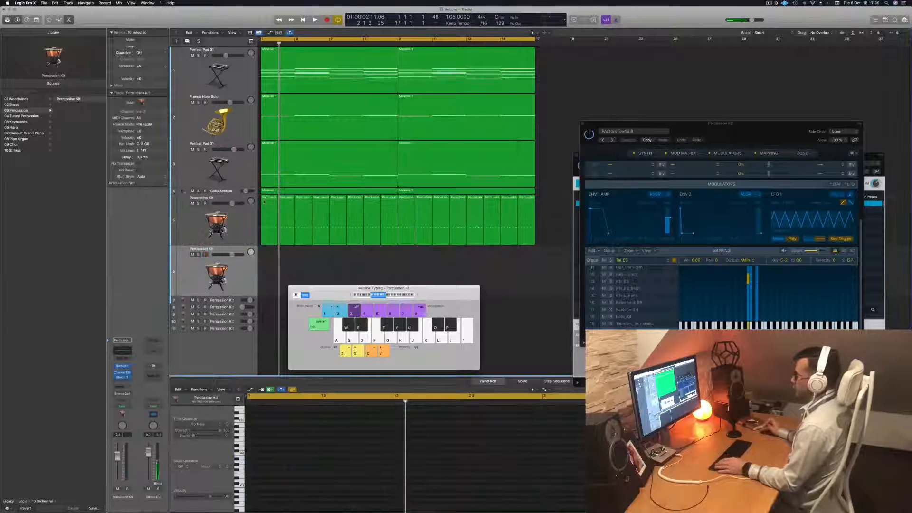
Copy all percussion regions onto the Percussion Kit track below and select all of their notes in the Piano Roll
drag(538, 214, 268, 252)
scroll(266, 438, down, 3)
click(265, 450)
key(super+a)
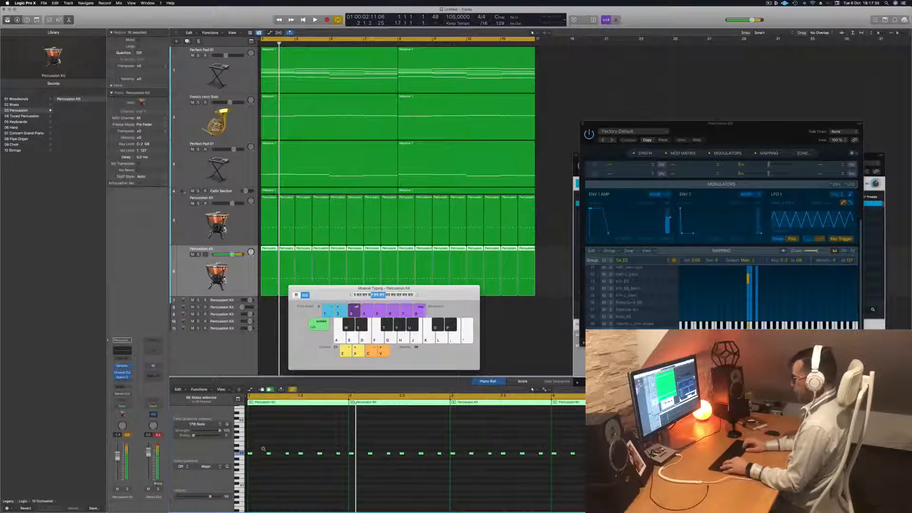
Shift the copied percussion notes to neighbouring pitches during playback to try other kit sounds against the arrangement
key(space)
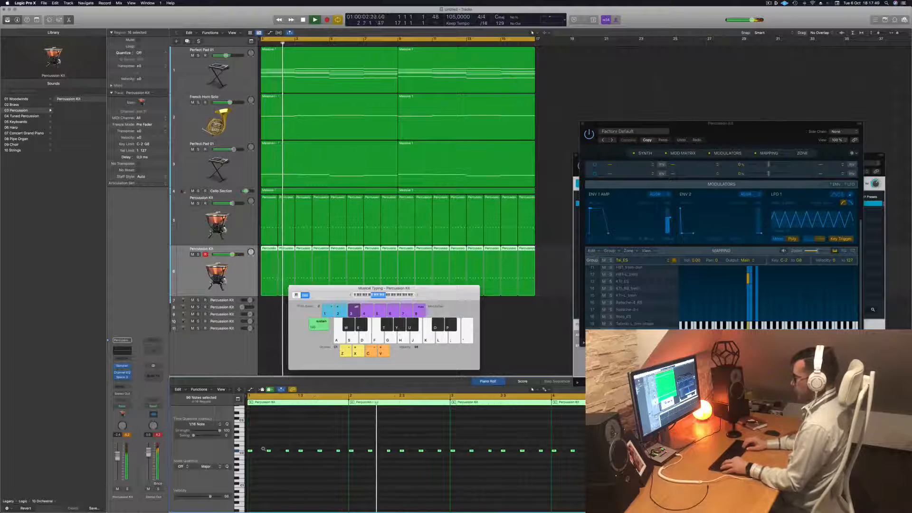
key(alt+Down)
key(alt+Down)
key(alt+Down)
click(245, 269)
key(Return)
key(space)
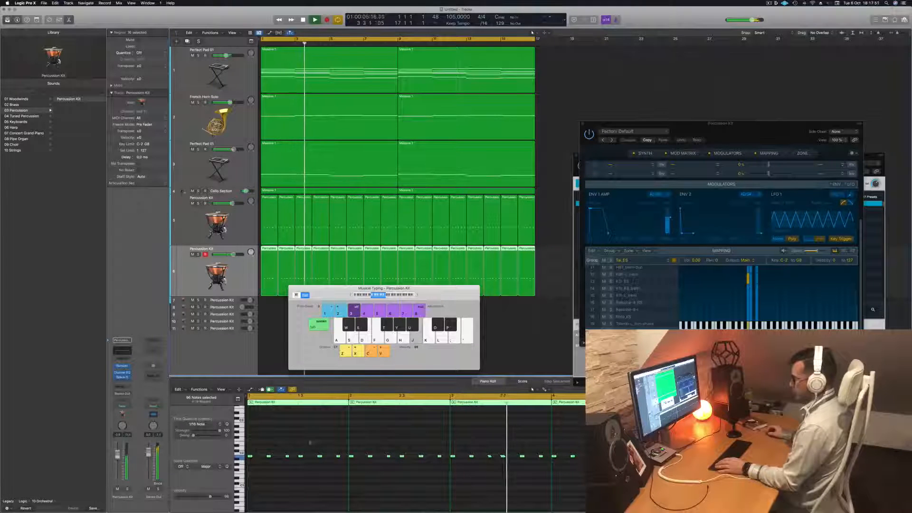
key(Return)
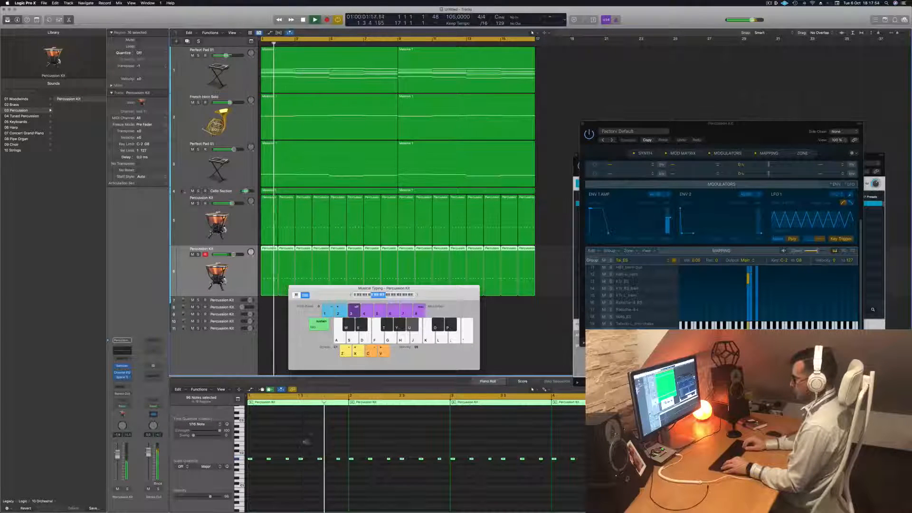
key(Return)
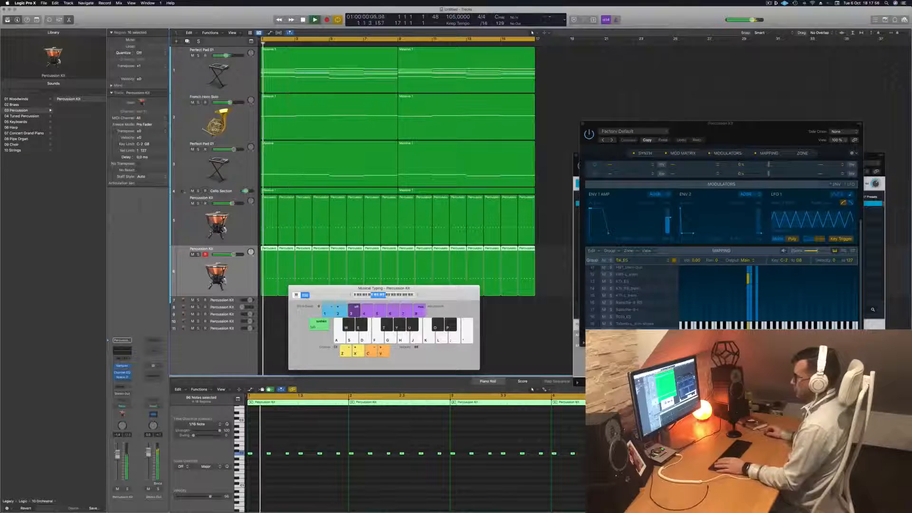
Open the second percussion track's Sampler and show its Mapping and Zone sections
click(122, 366)
drag(409, 76, 448, 77)
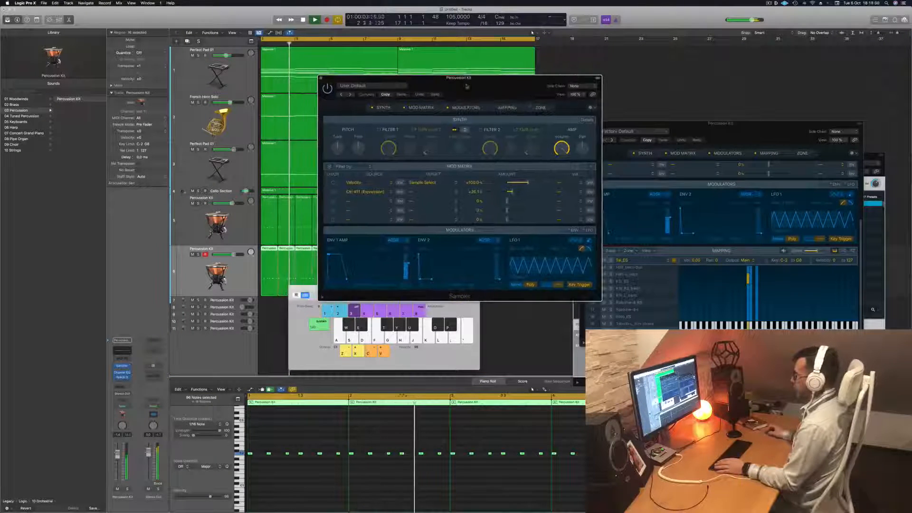
click(507, 107)
click(538, 107)
click(538, 107)
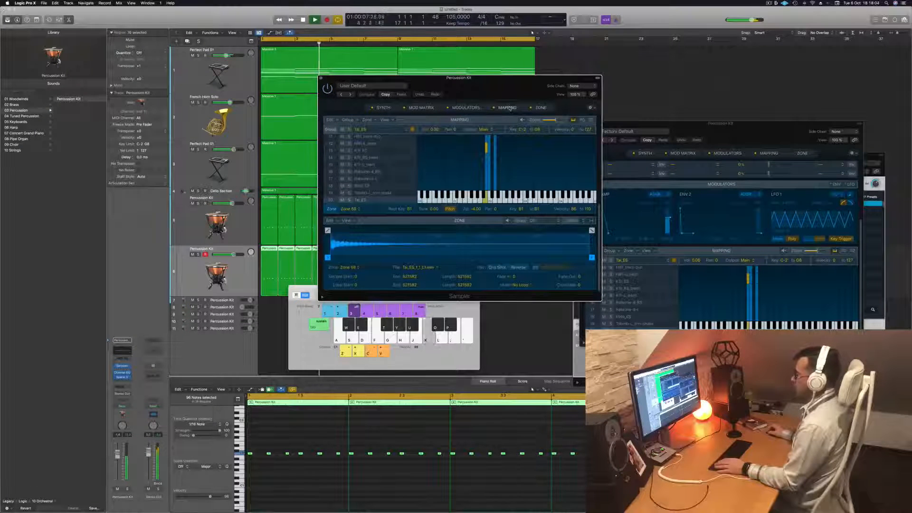
Transpose the copied percussion notes down in semitone steps, restarting playback to compare each kit sound
click(278, 470)
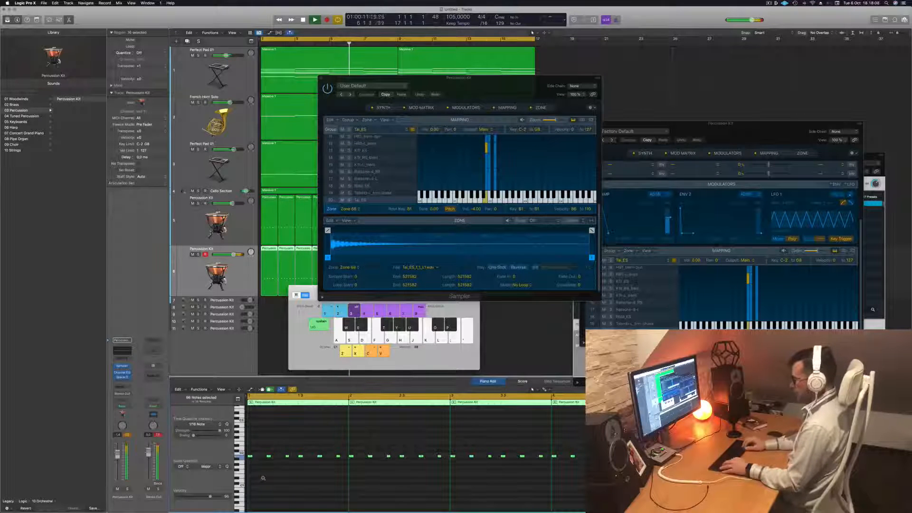
key(Return)
key(alt+Up)
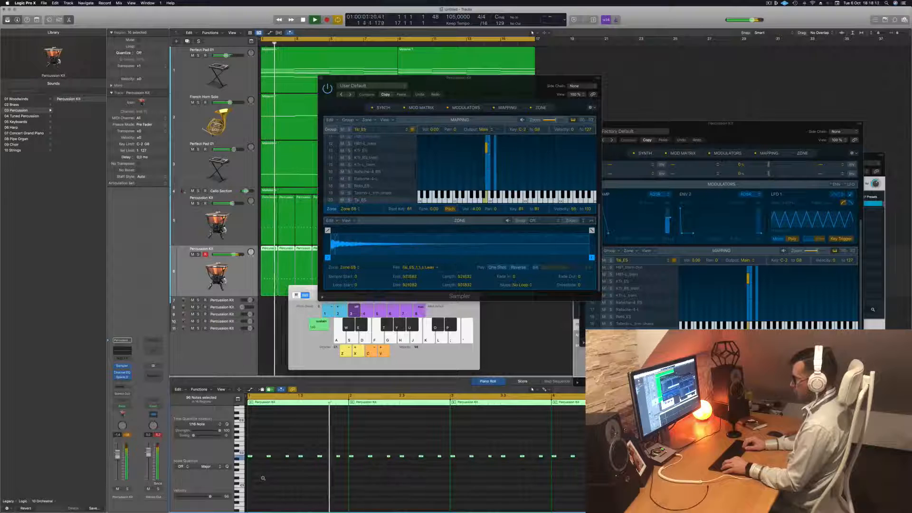
key(alt+Down)
key(alt+Down)
key(Return)
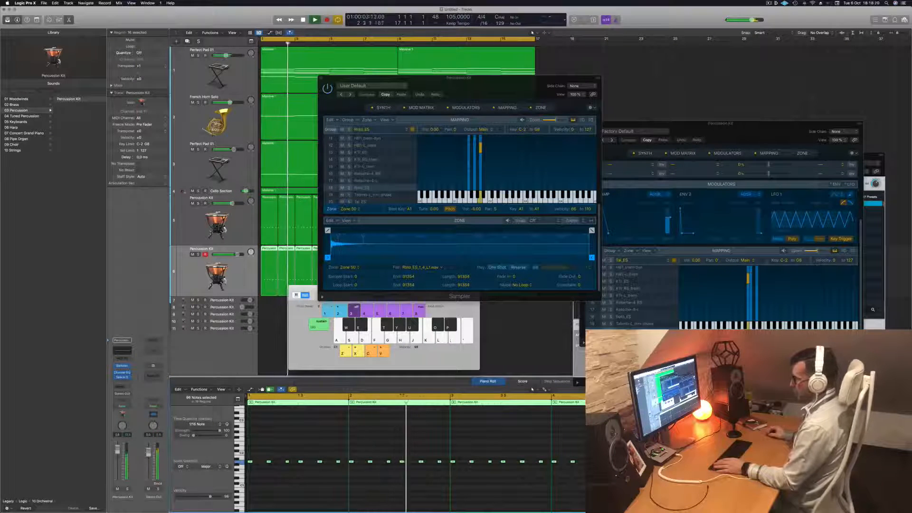
key(Return)
key(alt+Down)
key(alt+Down)
key(Return)
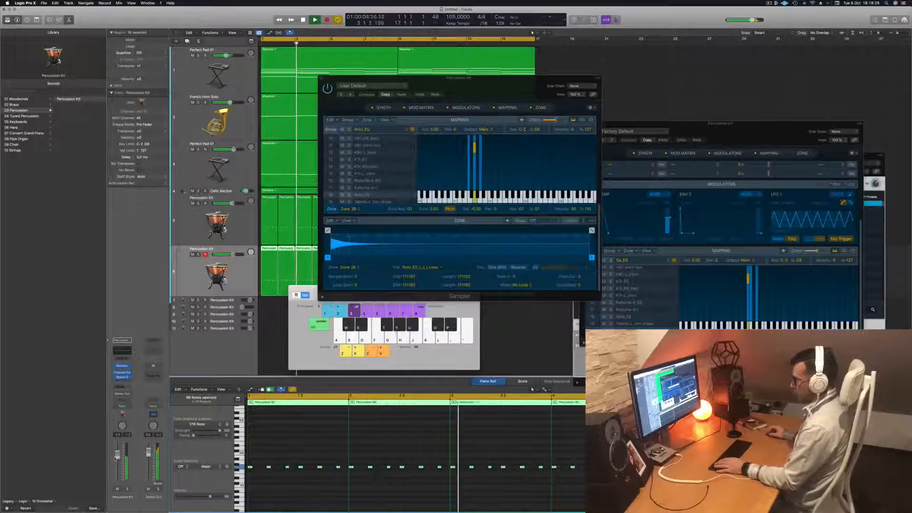
Audition nearby drum keys and transpose the copied notes to E1, the Field_ES sound, checking it in playback
key(space)
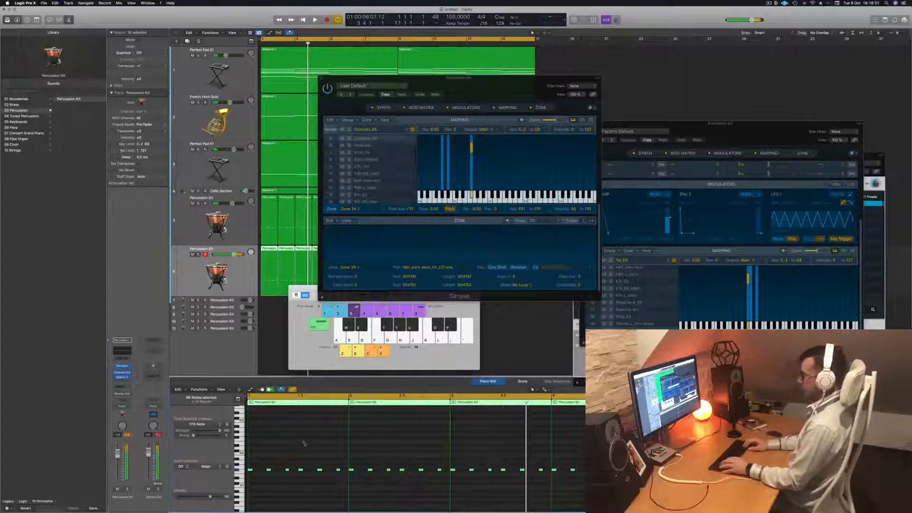
key(space)
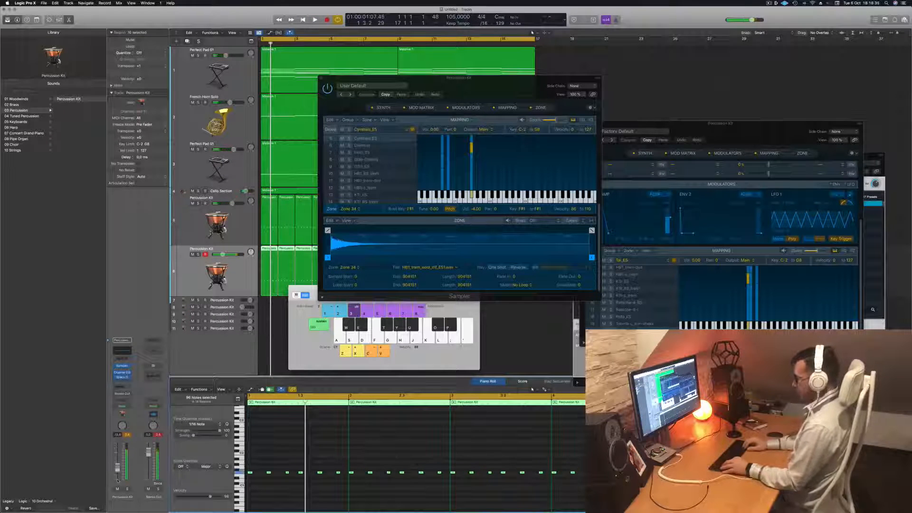
key(f)
key(d)
key(space)
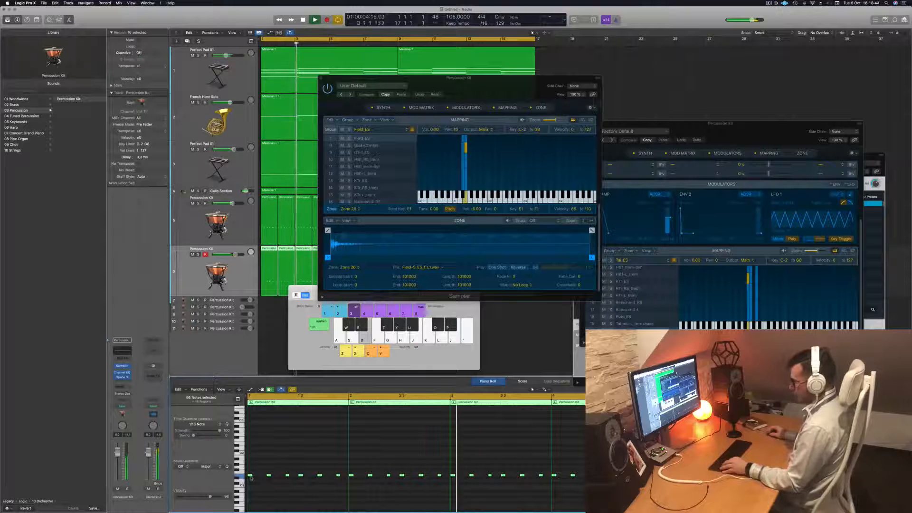
Duplicate all notes of the second percussion track slightly later in time and play back both percussion tracks
drag(254, 479, 262, 475)
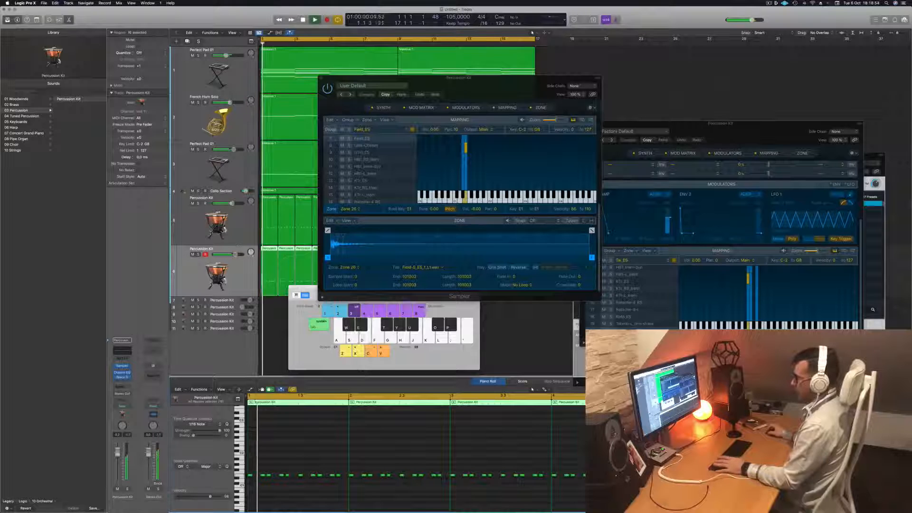
click(239, 227)
key(space)
key(space)
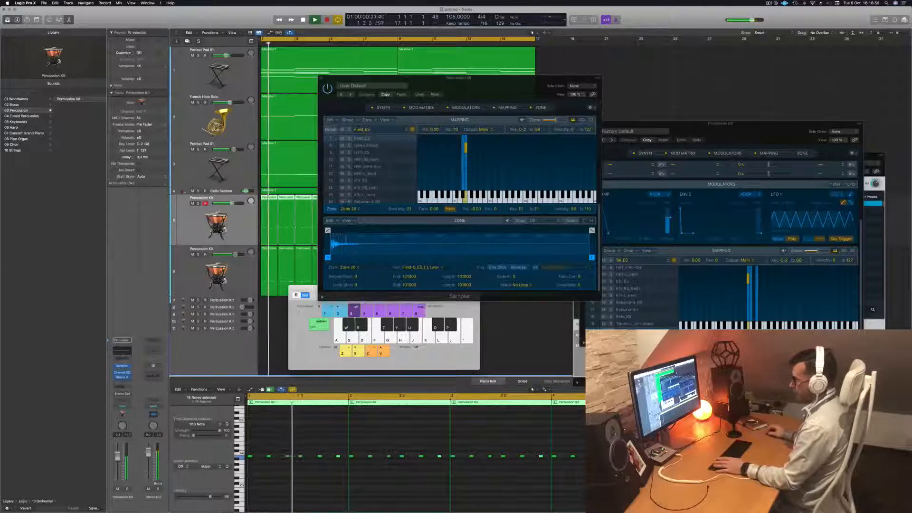
Open the first percussion track's Channel EQ and boost its high shelf by 12.6 dB at 3460 Hz
click(122, 373)
key(space)
key(space)
drag(678, 176, 613, 160)
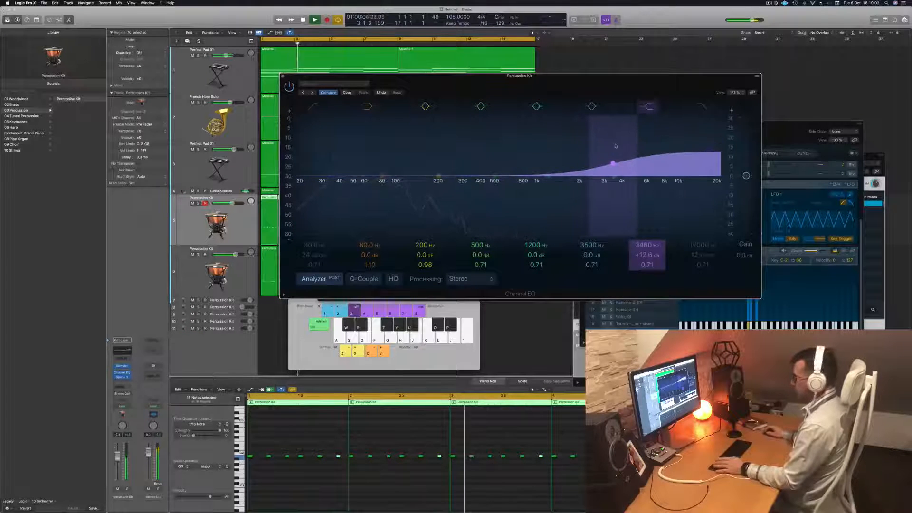
Select all notes in each of the two percussion tracks and lengthen them slightly in the Piano Roll
click(278, 487)
key(space)
drag(252, 456, 256, 458)
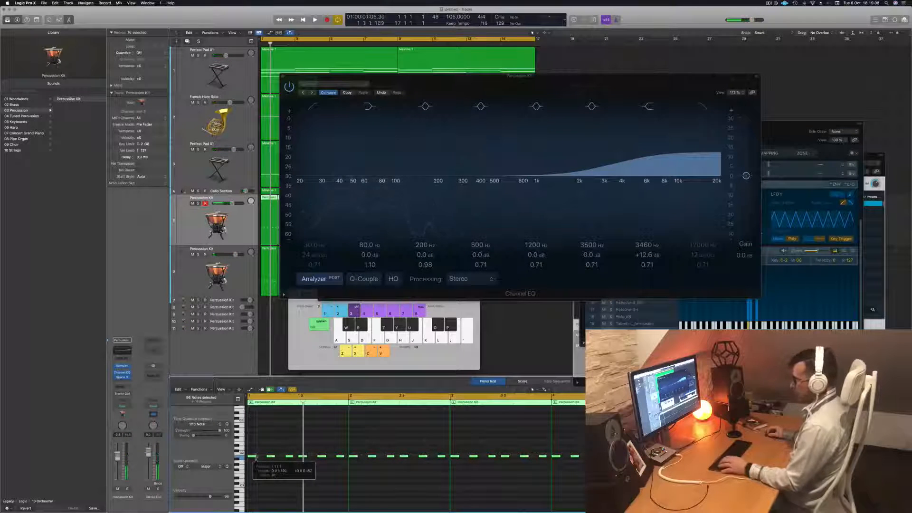
click(247, 276)
click(297, 458)
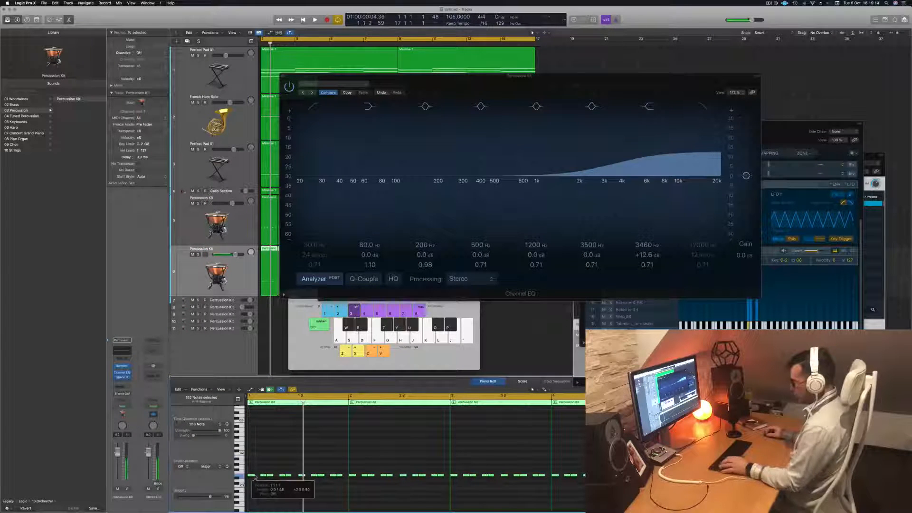
Play back the arrangement to check both percussion rhythms with the edited notes
key(space)
click(215, 356)
key(space)
key(space)
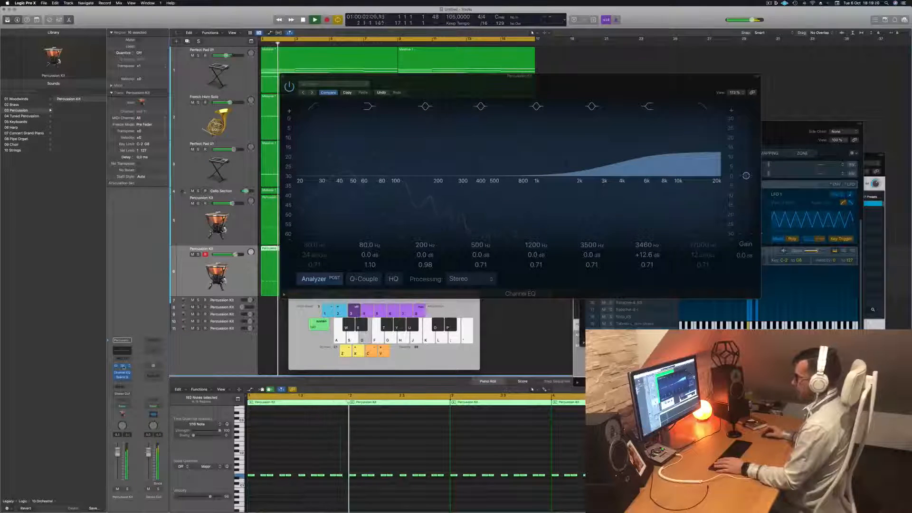
Open the second percussion track's Sampler and lengthen the Envelope 2 decay slightly in place of viewing the Channel EQ, finally closing the Sampler
click(123, 366)
drag(493, 90, 589, 174)
click(284, 77)
drag(523, 161, 440, 132)
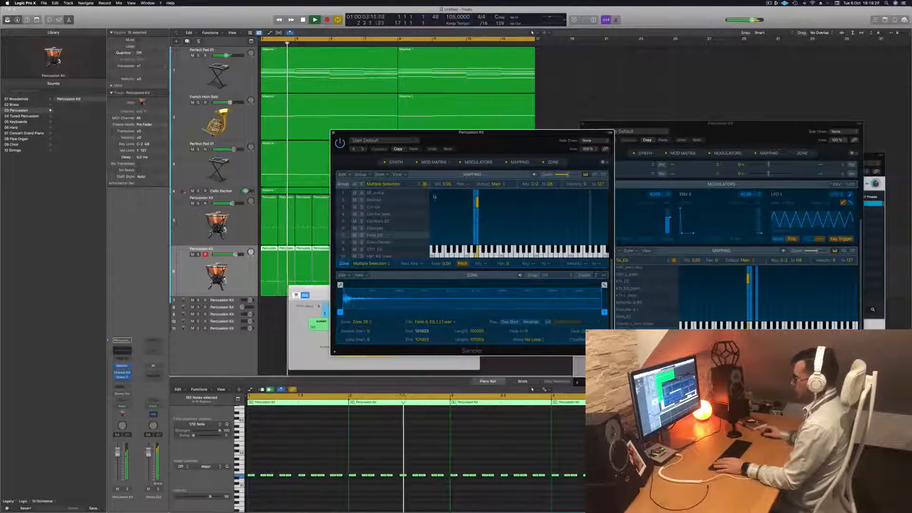
click(396, 162)
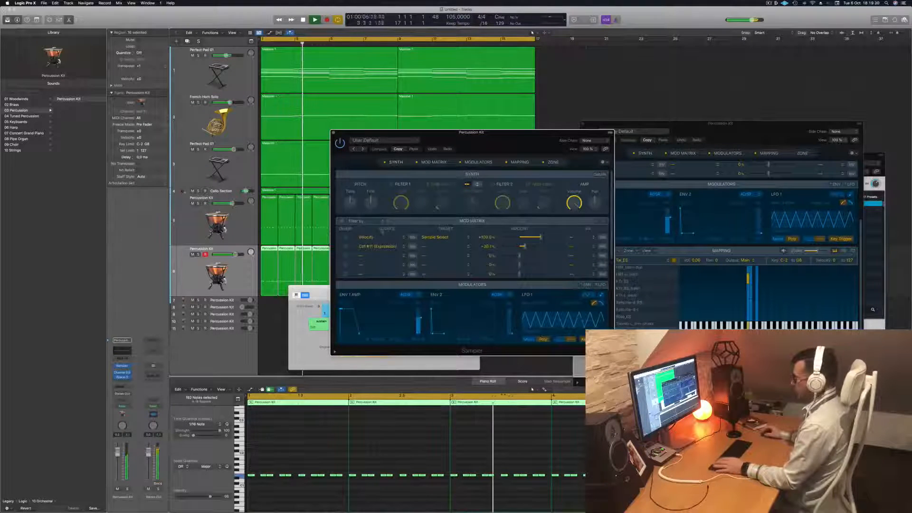
drag(433, 334, 438, 334)
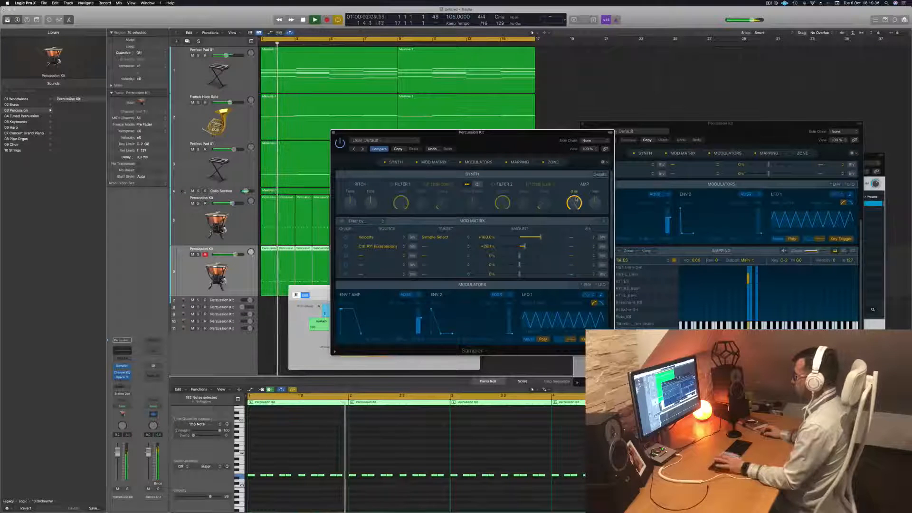
drag(598, 190, 599, 202)
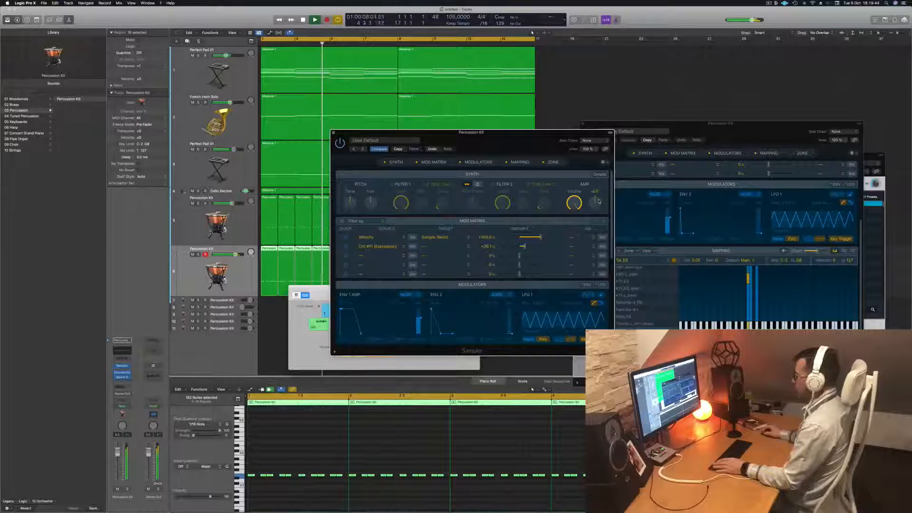
drag(509, 141, 600, 141)
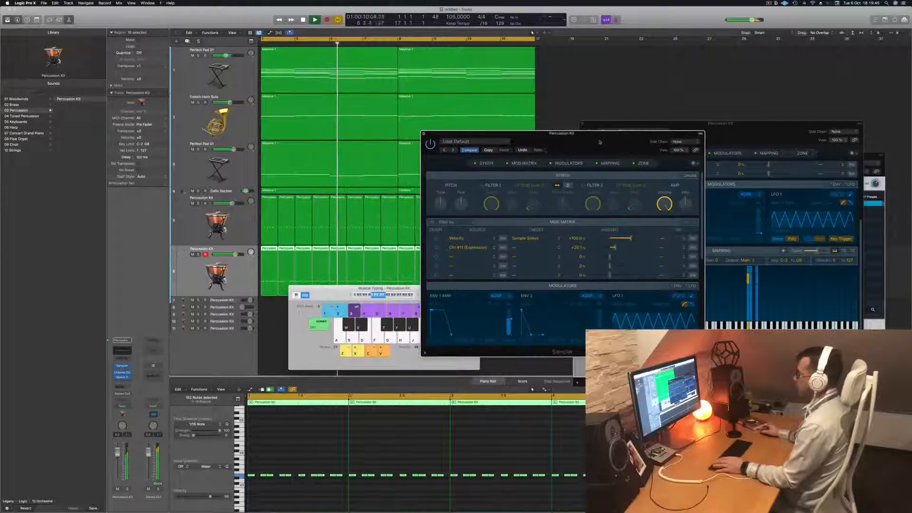
click(425, 134)
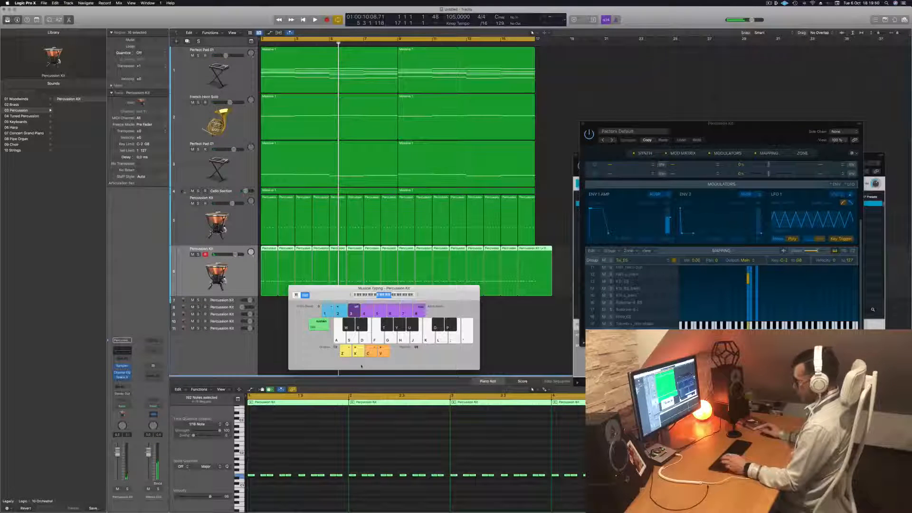
Show the Mixer, play the arrangement from the start, and lower the pad, horn, cello and second percussion channel volumes slightly
key(super+k)
key(x)
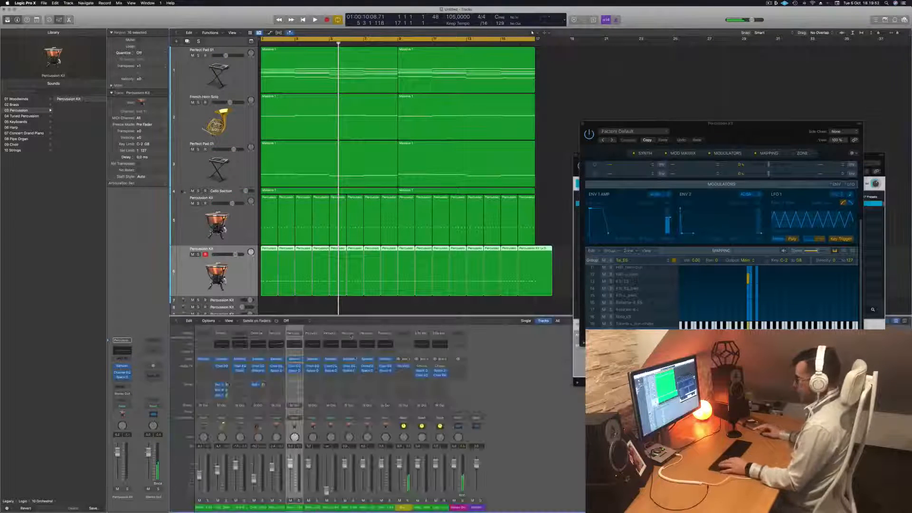
key(Return)
key(space)
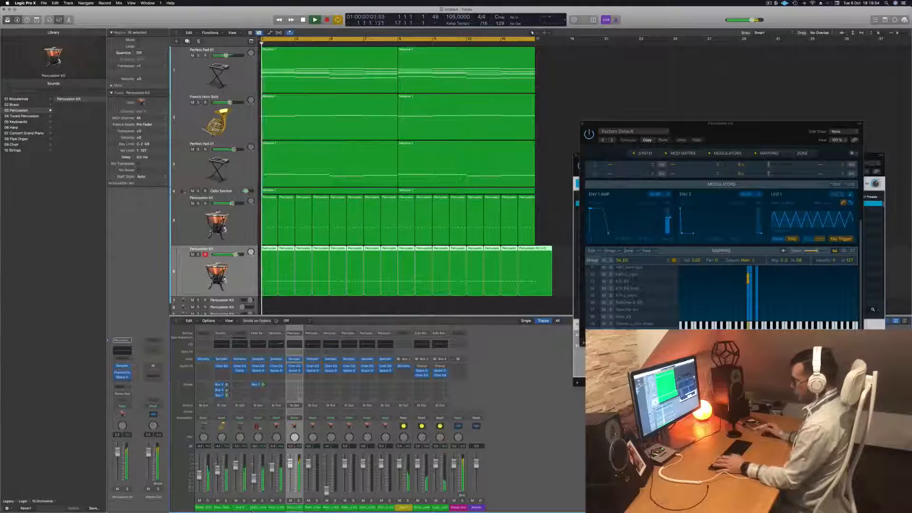
drag(258, 508, 204, 508)
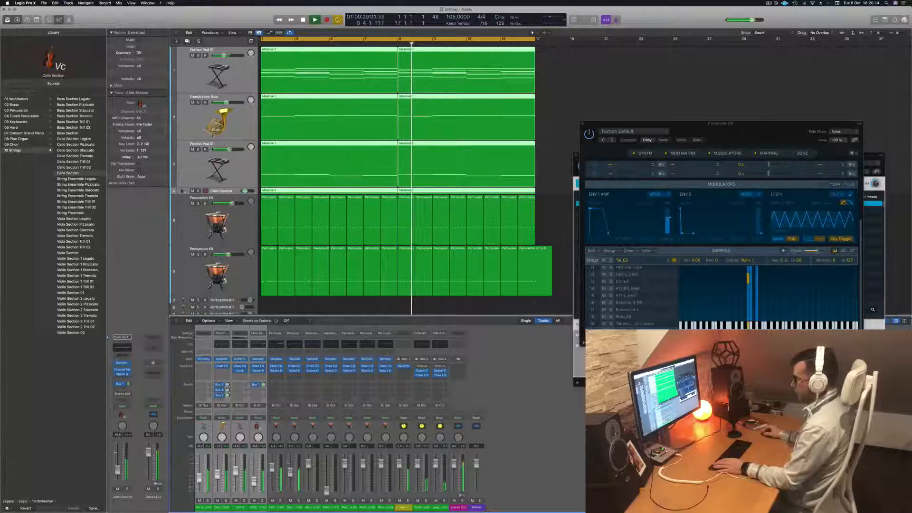
click(287, 481)
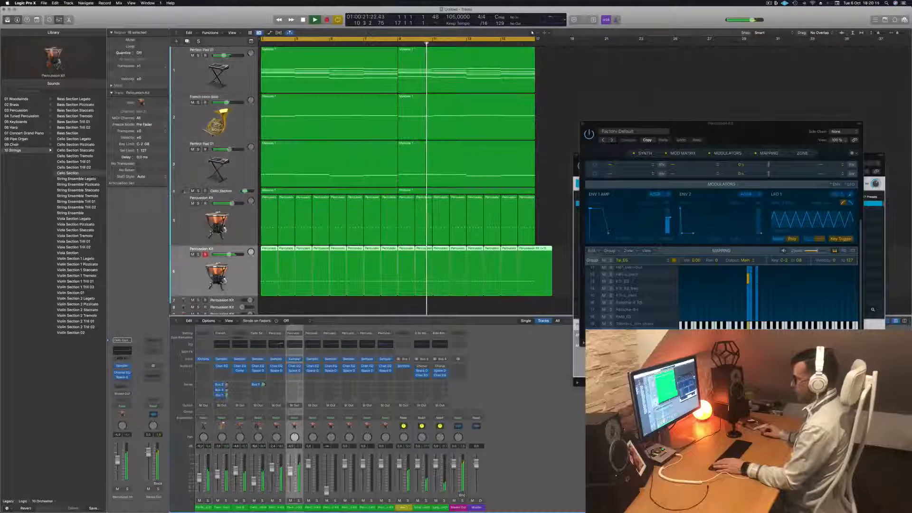
Select the first percussion track and toggle its solo on and off to audition it during playback
scroll(247, 215, down, 1)
click(247, 215)
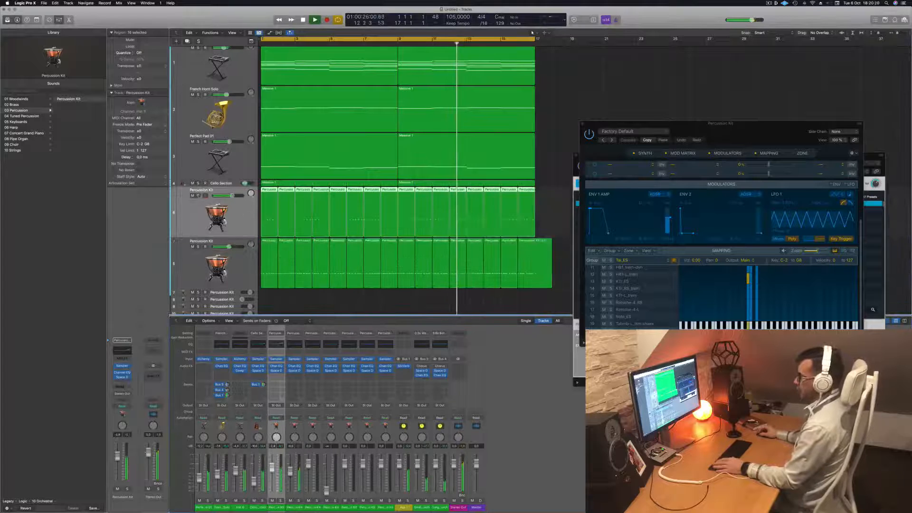
click(198, 195)
click(199, 195)
scroll(238, 164, up, 1)
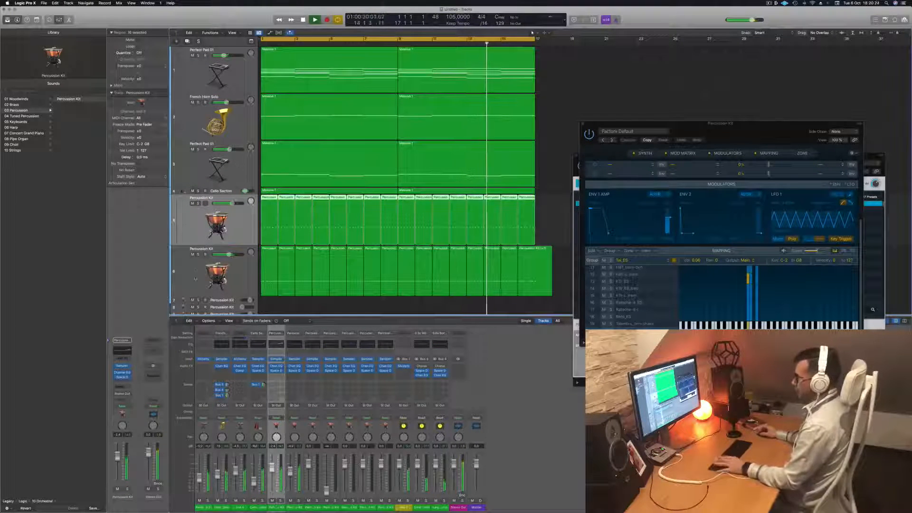
Replace the overlong last region of the second percussion track with a copy of the preceding region and restart playback
scroll(237, 164, down, 1)
click(547, 253)
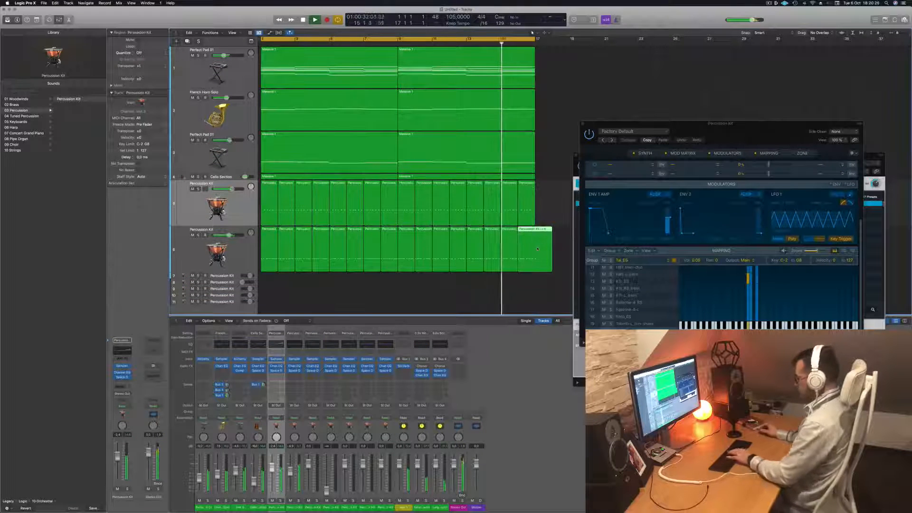
key(Delete)
click(517, 247)
drag(513, 236, 530, 237)
key(space)
key(space)
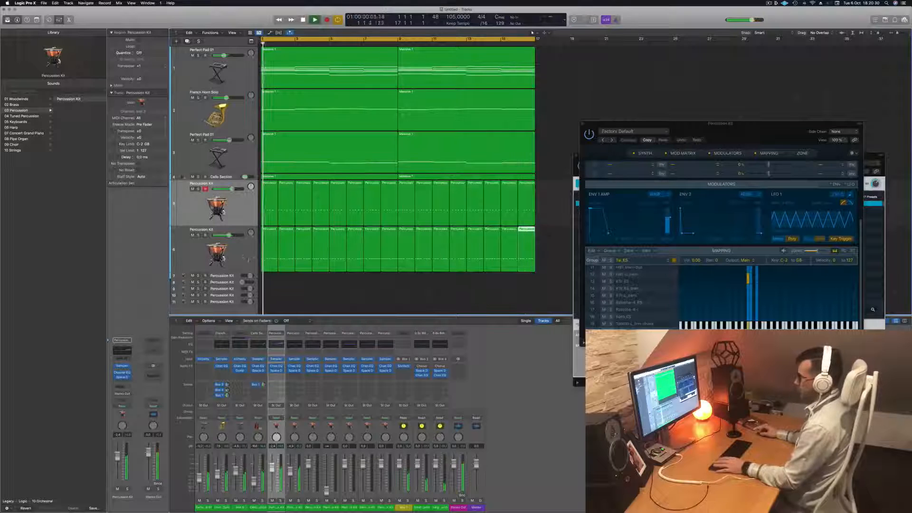
Stop playback and copy the first region of the second percussion track onto the start of the third percussion track
click(224, 257)
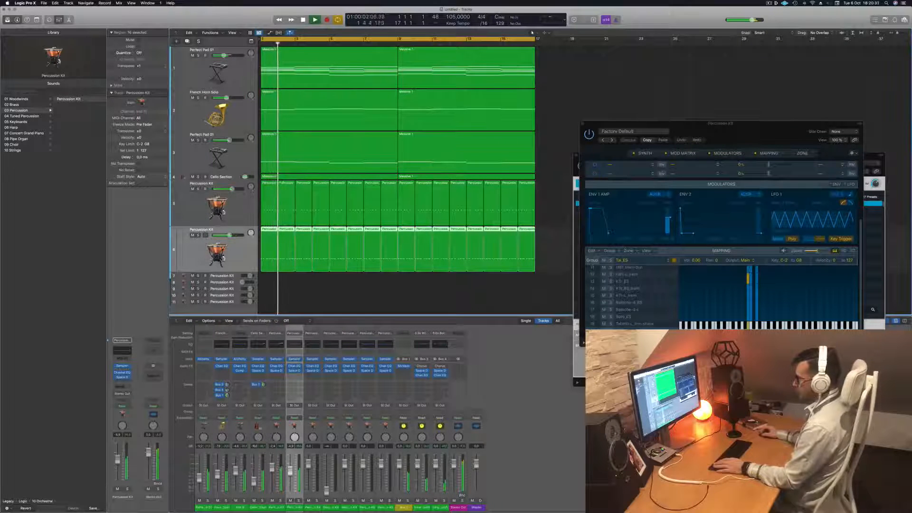
scroll(298, 264, down, 2)
scroll(298, 264, down, 2)
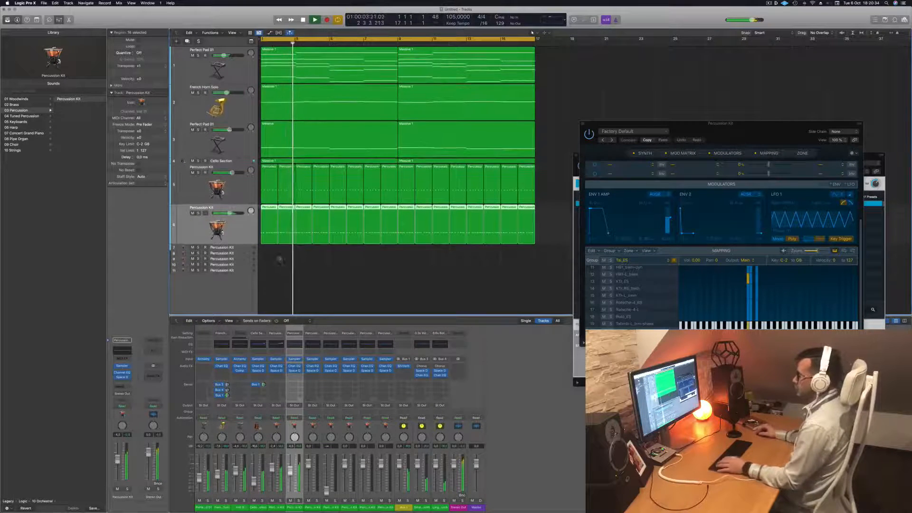
click(243, 194)
click(246, 246)
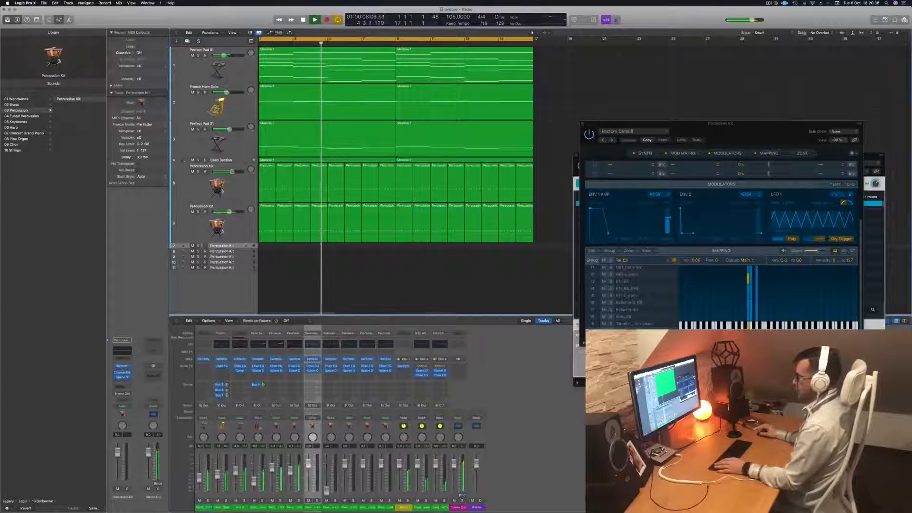
key(space)
drag(266, 220, 267, 247)
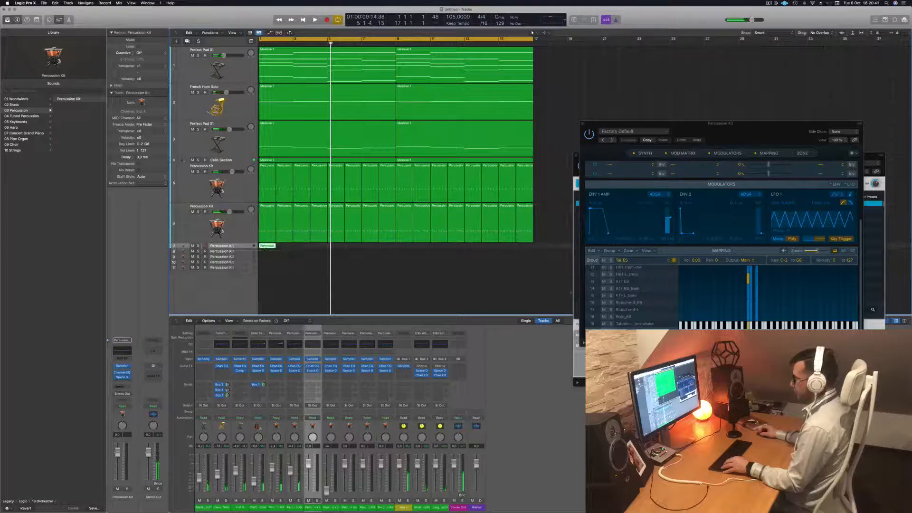
Open the copied region in the Piano Roll and thin out its notes to form a sparser rhythm
double_click(267, 246)
key(super+Left)
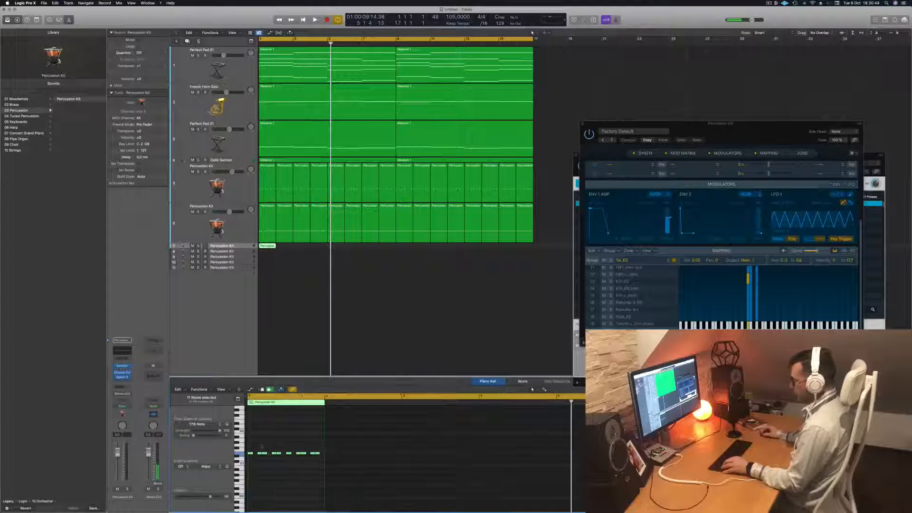
key(super+Right)
key(super+Right)
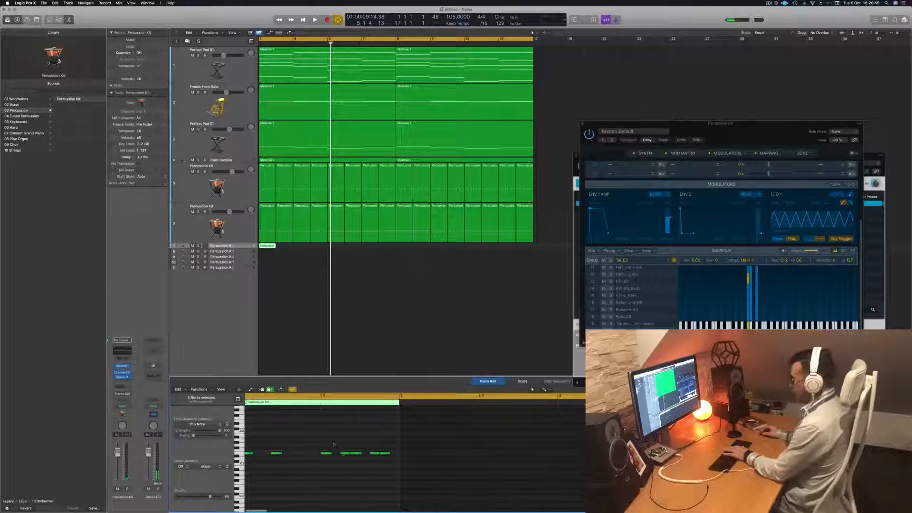
click(373, 453)
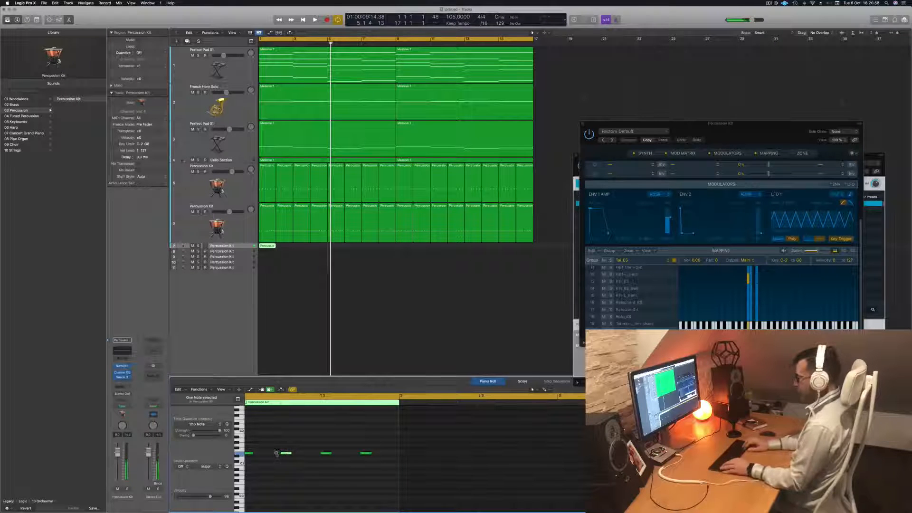
Transpose all notes of the third percussion track's region down to a much lower drum pitch and play back the result
scroll(286, 467, right, 5)
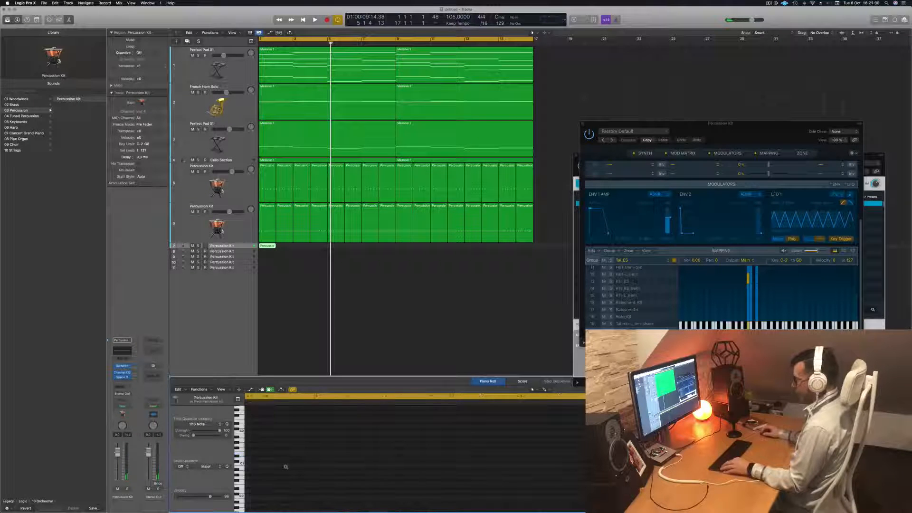
scroll(287, 468, left, 5)
scroll(291, 468, right, 5)
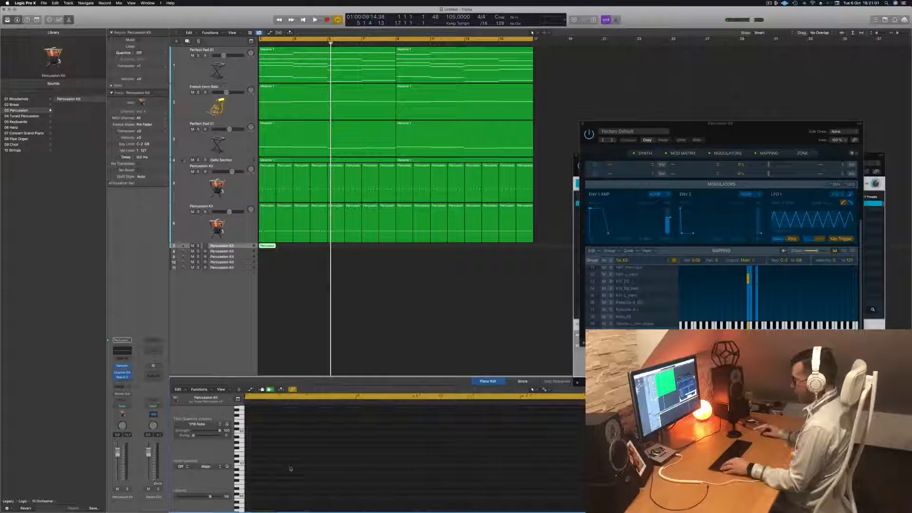
scroll(299, 467, up, 5)
scroll(299, 468, up, 5)
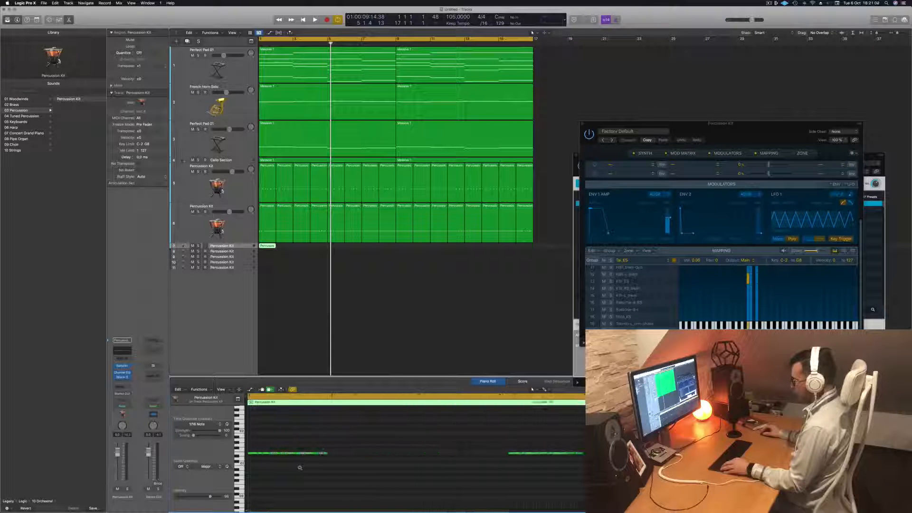
scroll(299, 468, up, 3)
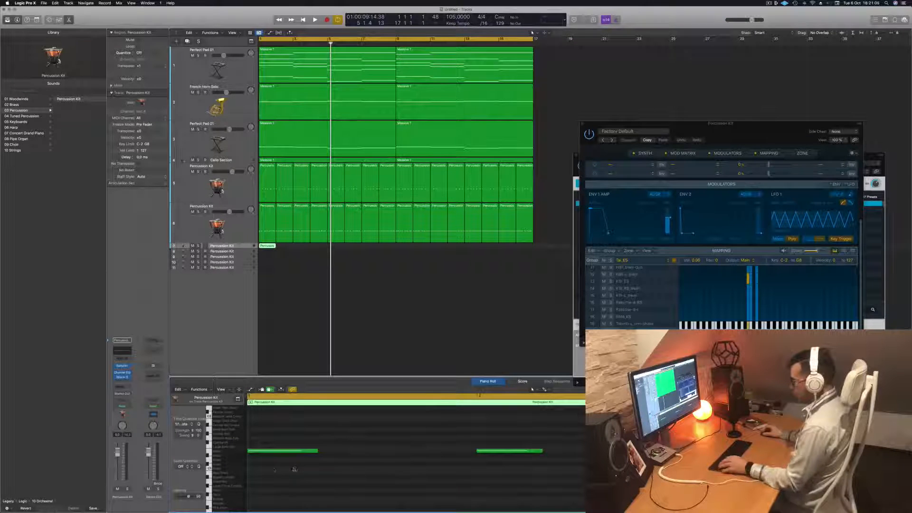
key(super+a)
key(alt+Down)
key(alt+Down)
key(alt+Down)
key(alt+Down)
key(alt+Down)
key(alt+Down)
key(alt+Down)
key(alt+Down)
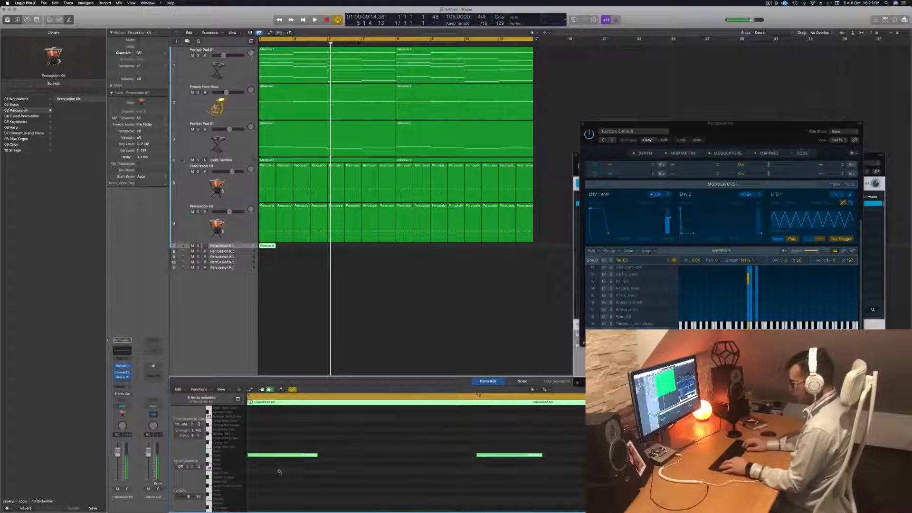
key(alt+Down)
key(alt+Down)
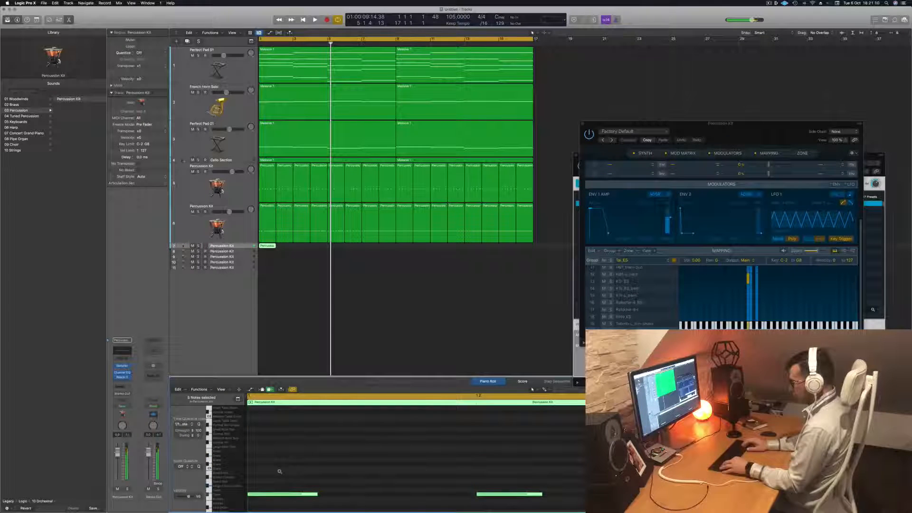
scroll(304, 469, down, 3)
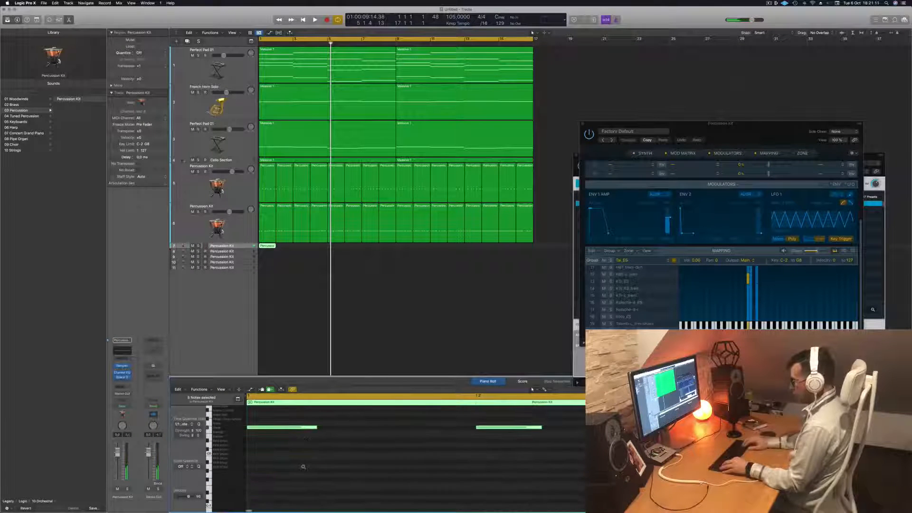
key(alt+Down)
key(alt+Down)
key(alt+Down)
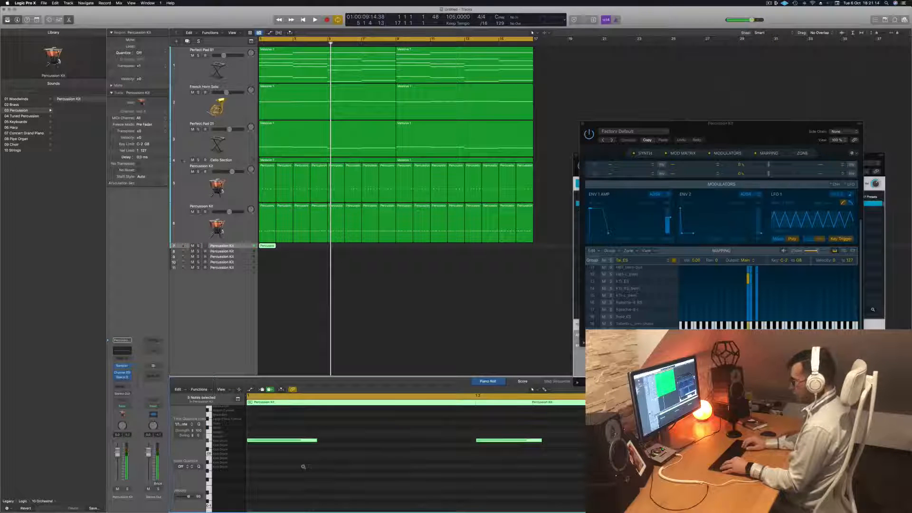
key(alt+Down)
key(alt+Down)
key(alt+Down)
key(alt+Down)
key(alt+Down)
key(alt+Down)
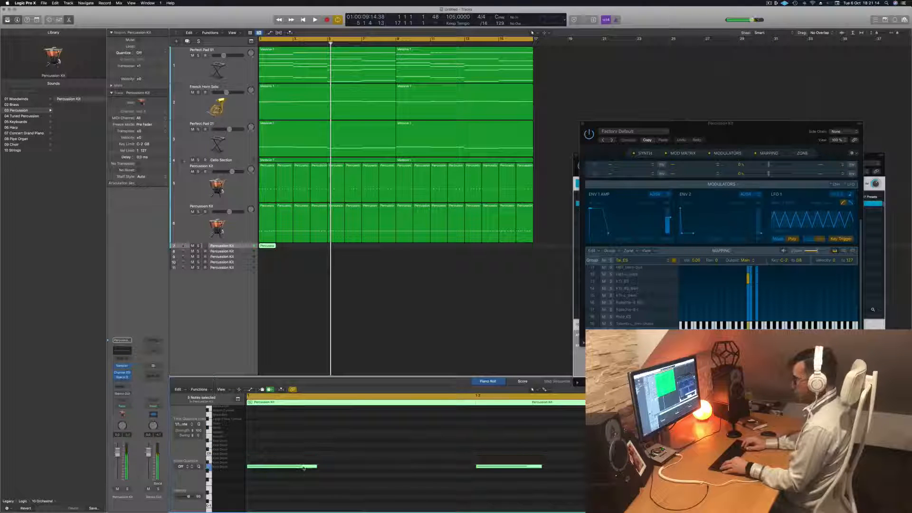
key(space)
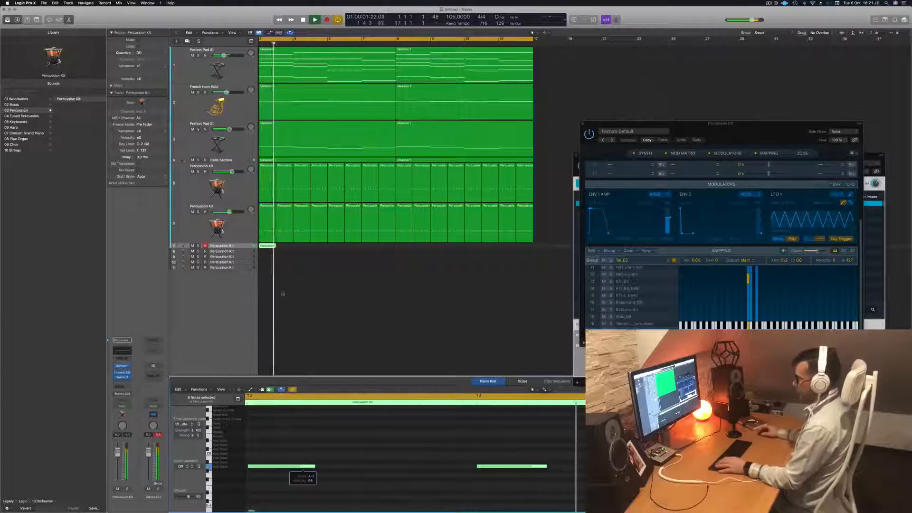
key(space)
Copy the new region repeatedly along the third percussion track to fill the arrangement up to bar 17
drag(264, 246, 332, 248)
shift+click(266, 247)
key(space)
mouse_move(404, 252)
mouse_down()
mouse_move(271, 244)
mouse_move(418, 248)
mouse_up()
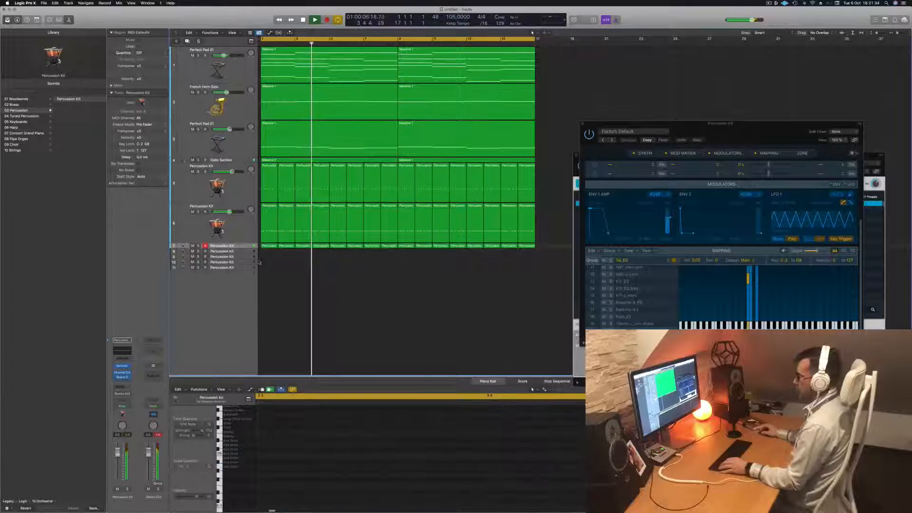
Play the arrangement from the start and lower the third percussion track's volume slightly
key(space)
key(space)
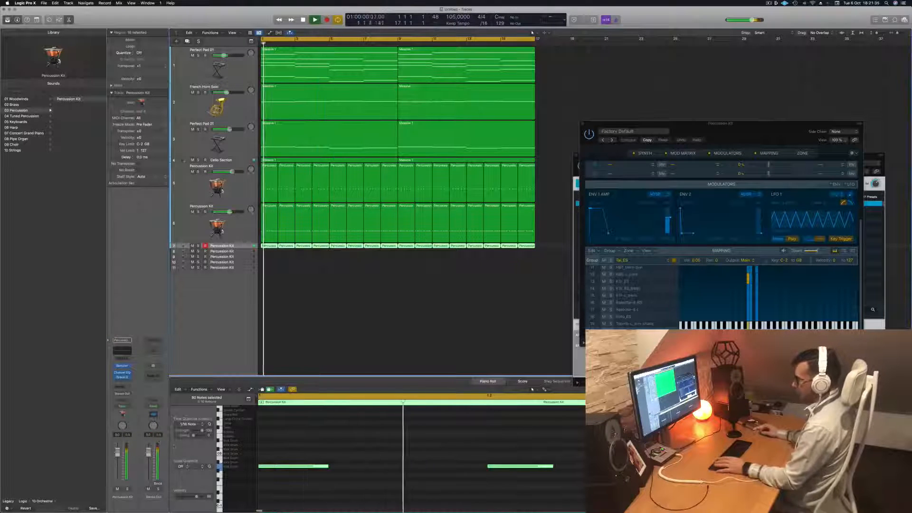
key(space)
key(space)
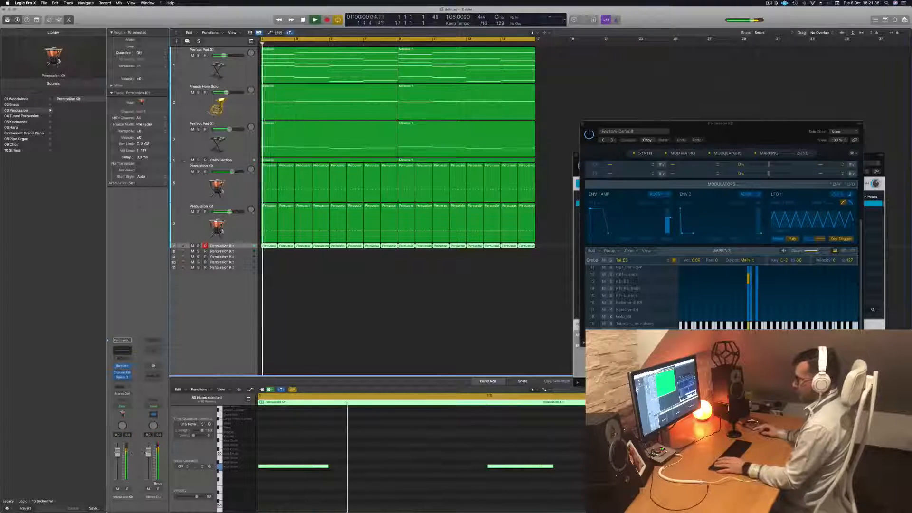
mouse_move(117, 452)
mouse_down()
mouse_move(118, 470)
mouse_move(118, 458)
mouse_up()
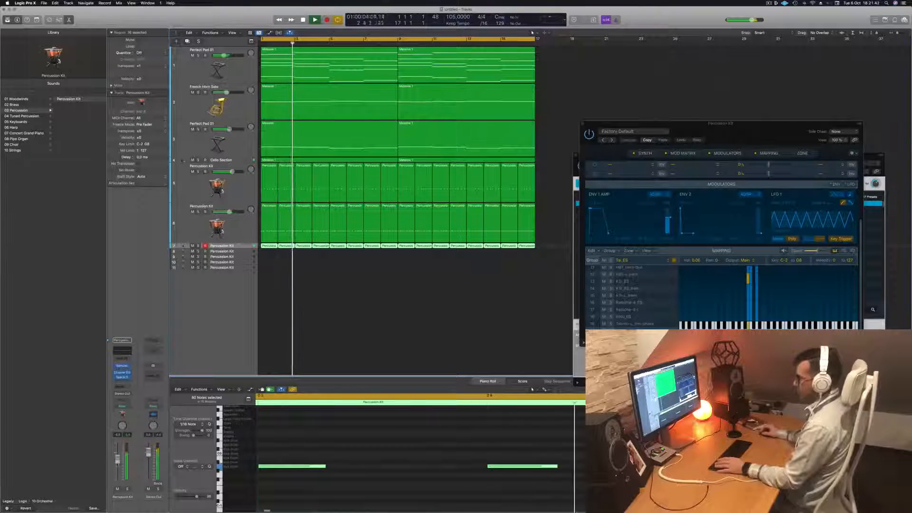
Try all notes of the third percussion track at slightly higher drum pitches during playback, and move them back down
key(space)
click(368, 471)
key(super+a)
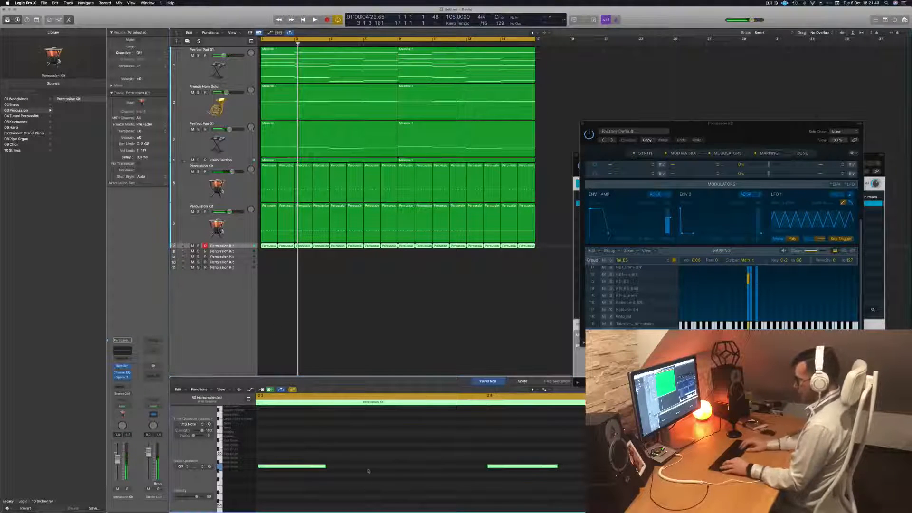
key(alt+Up)
key(space)
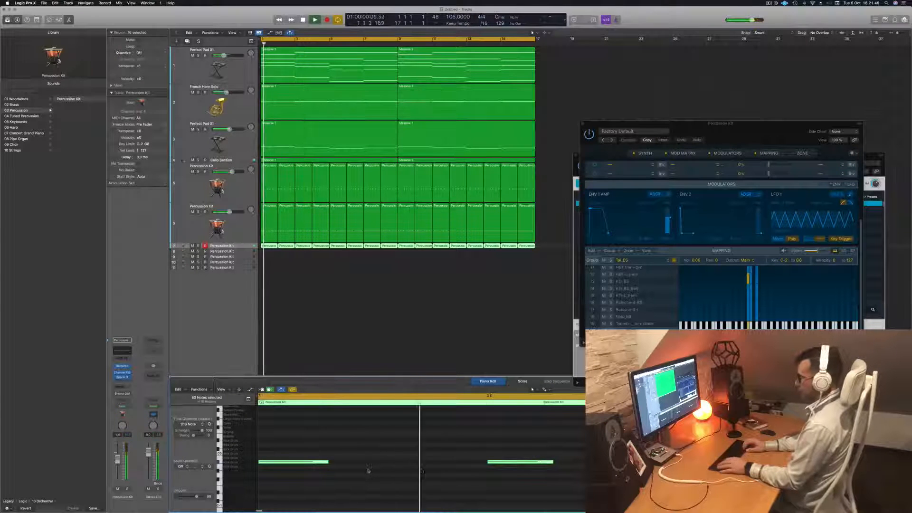
key(alt+Up)
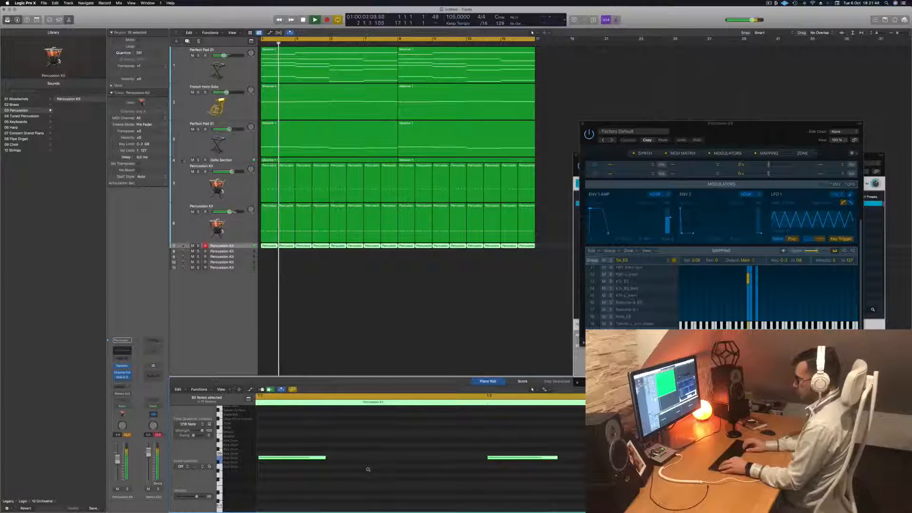
key(alt+Up)
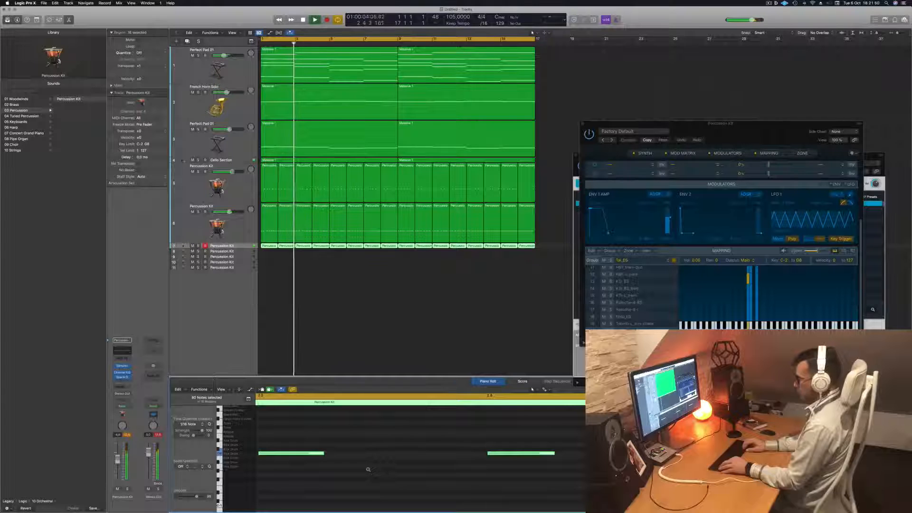
key(alt+Down)
key(alt+Down)
key(alt+Down)
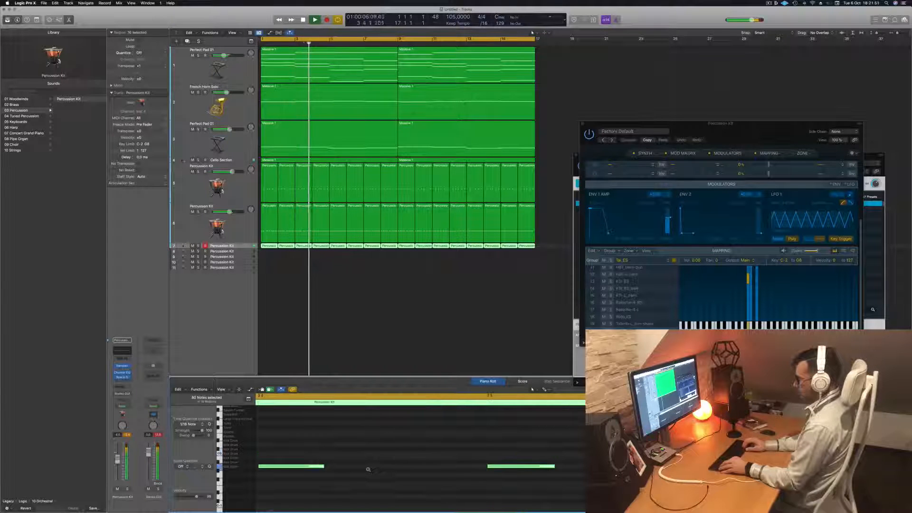
key(alt+Up)
key(Return)
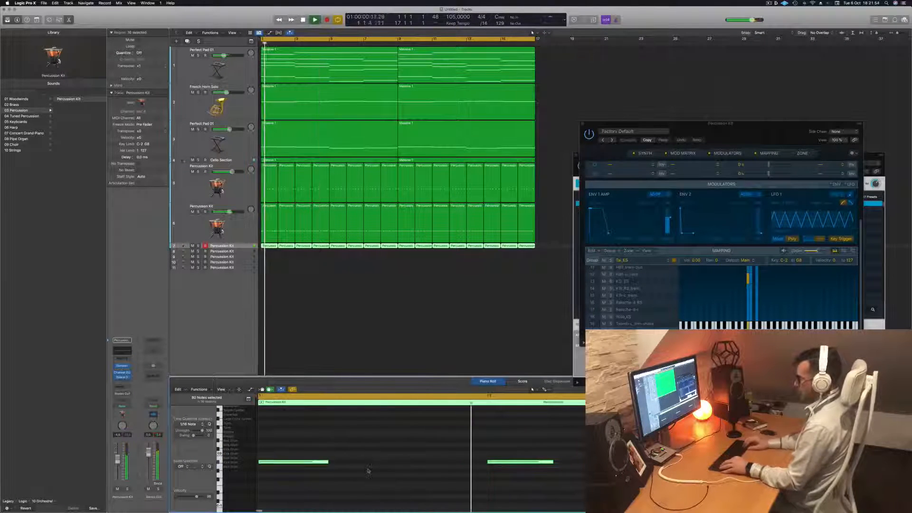
key(alt+Down)
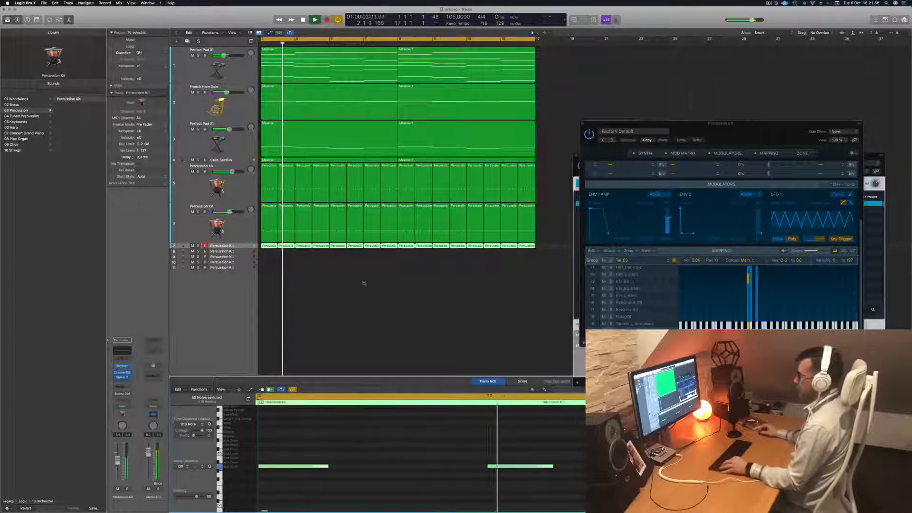
Duplicate the third Percussion Kit track to add an empty fourth percussion track directly below it
scroll(340, 307, left, 5)
key(super+Right)
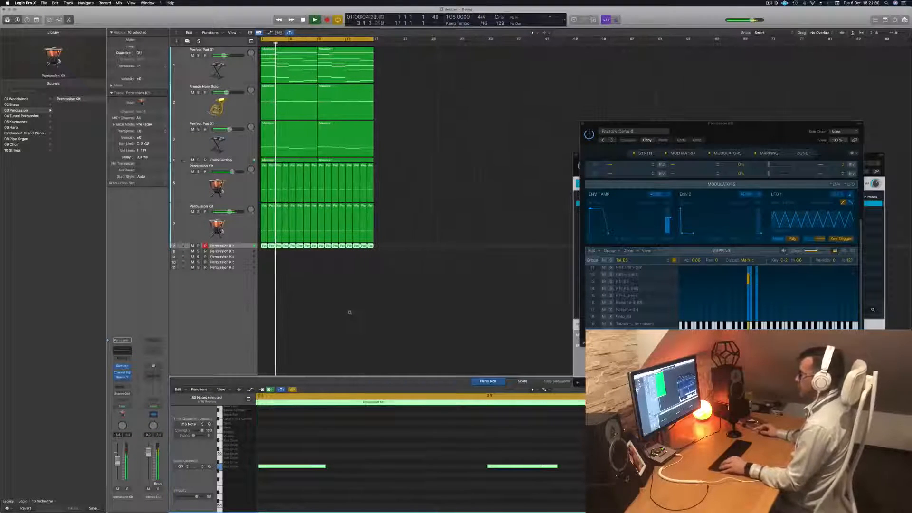
key(super+Right)
key(space)
click(237, 246)
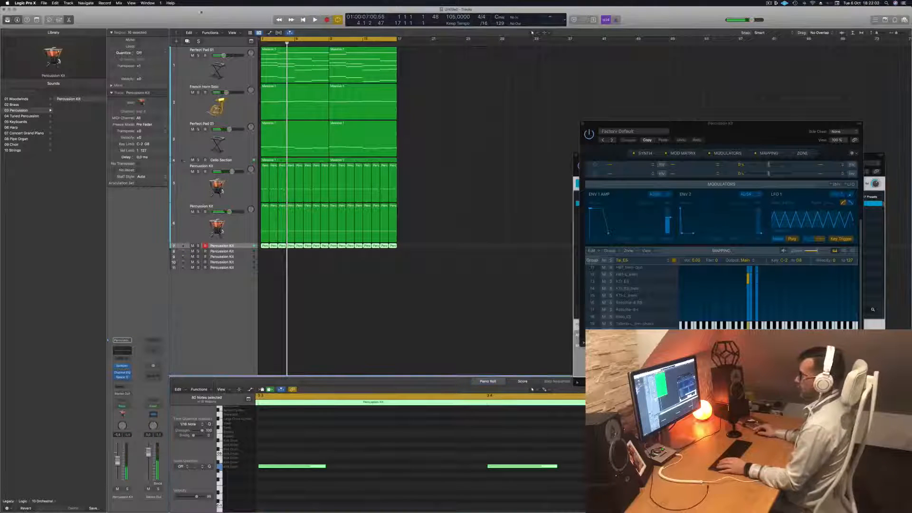
click(187, 41)
key(space)
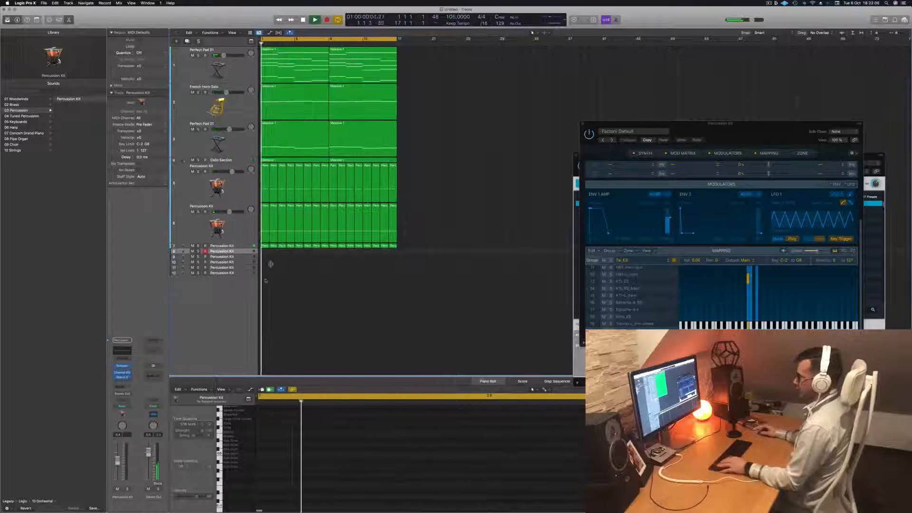
Copy the first region of the third percussion track onto the start of the new fourth percussion track
click(266, 246)
key(space)
drag(266, 246, 266, 251)
Transpose all notes of the copied region up to a much higher drum pitch and play back the result
scroll(310, 420, down, 5)
drag(276, 480, 606, 451)
key(alt+Up)
key(alt+Up)
key(alt+Up)
key(alt+Up)
key(alt+Up)
key(alt+Up)
key(alt+Up)
key(alt+Up)
key(alt+Up)
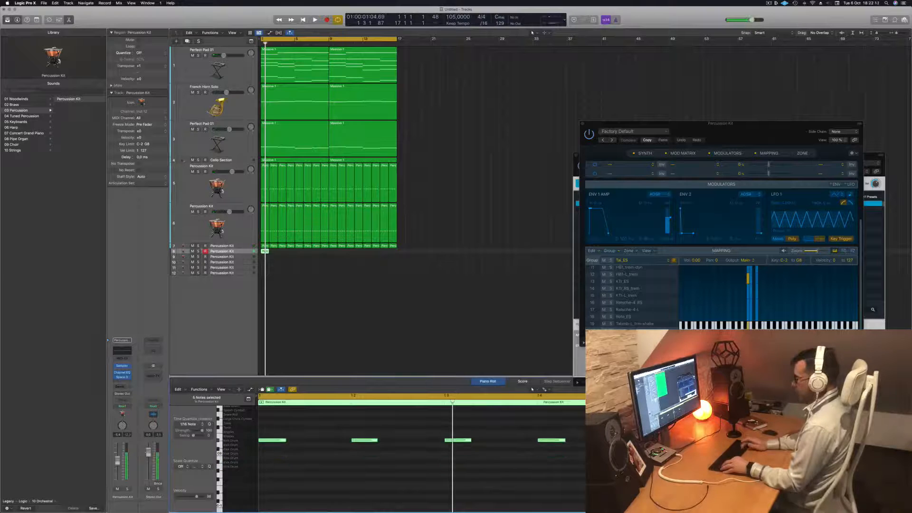
key(alt+Right)
key(alt+Right)
key(alt+Right)
key(alt+Right)
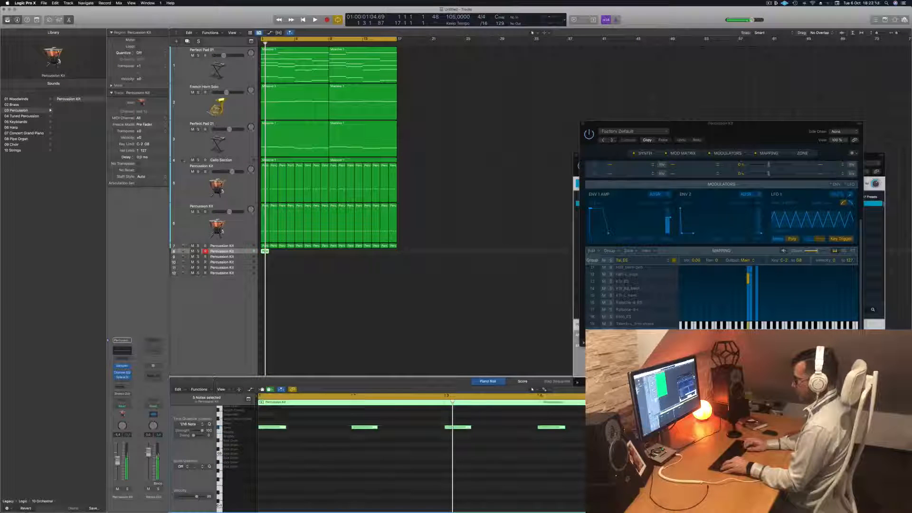
key(space)
Shorten the region's notes and copy them into the gaps between hits, checking the denser rhythm in playback
key(space)
drag(309, 426, 335, 429)
key(space)
scroll(328, 434, down, 1)
key(space)
key(space)
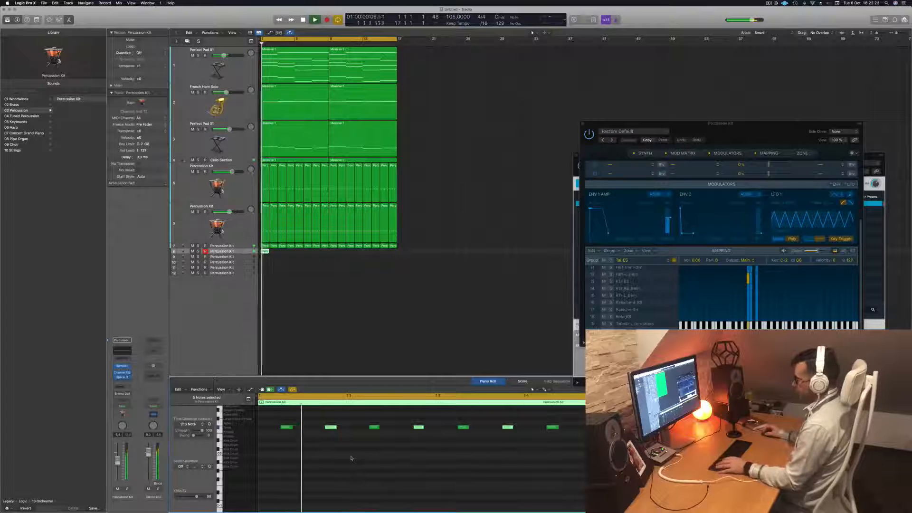
scroll(377, 460, down, 2)
key(space)
key(space)
Shift the third note of the region later, close to the fourth note, and replay the pattern
click(365, 427)
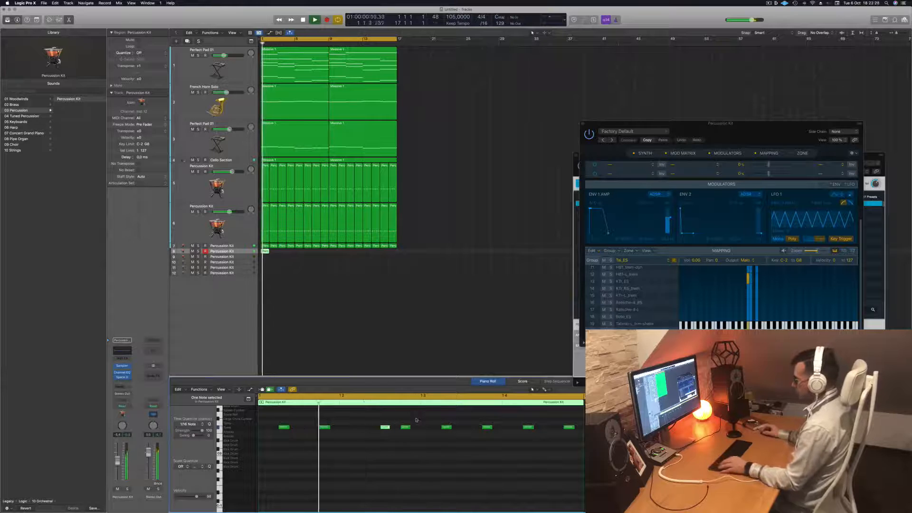
scroll(417, 420, down, 2)
key(space)
key(space)
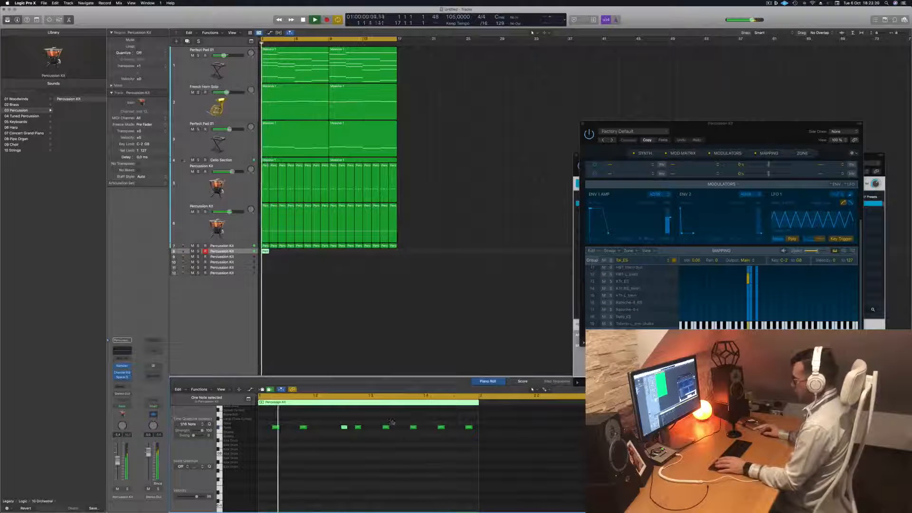
Replace the notes in the second half of the bar with a copy of the first four notes and play it
drag(381, 418, 467, 442)
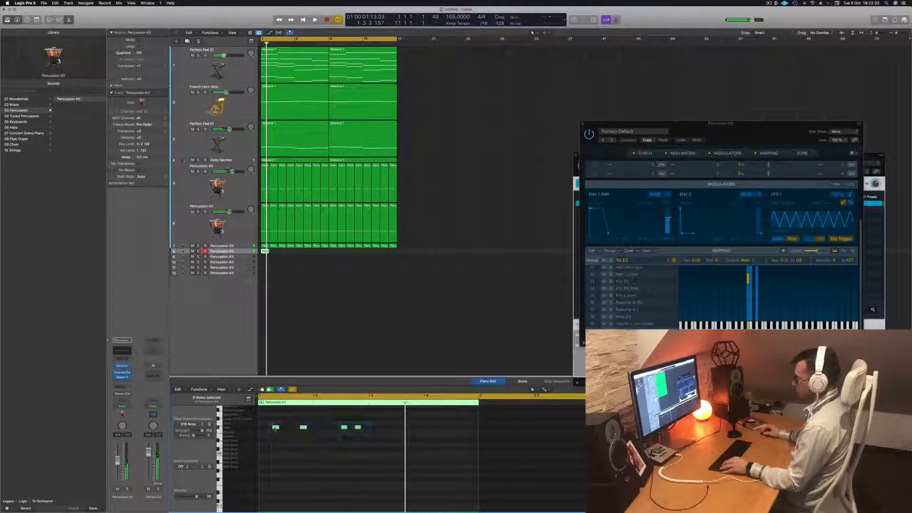
drag(283, 428, 386, 433)
key(space)
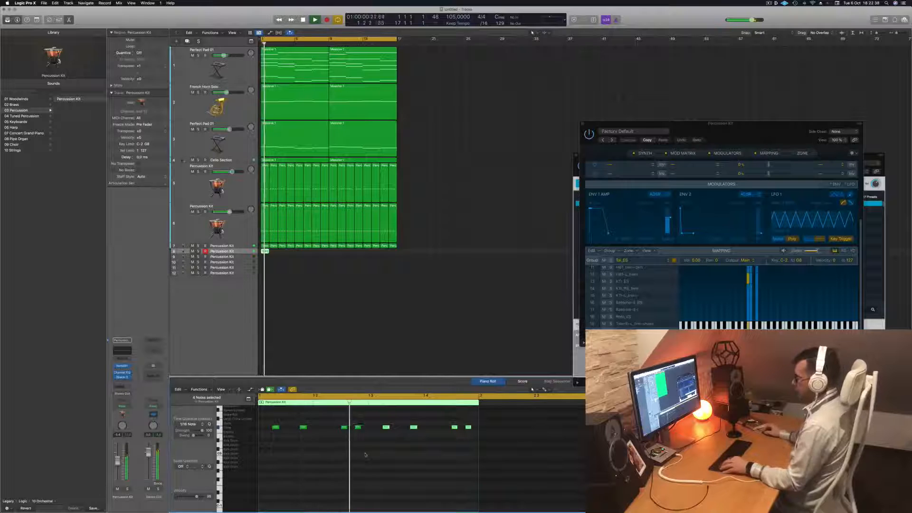
scroll(365, 455, down, 2)
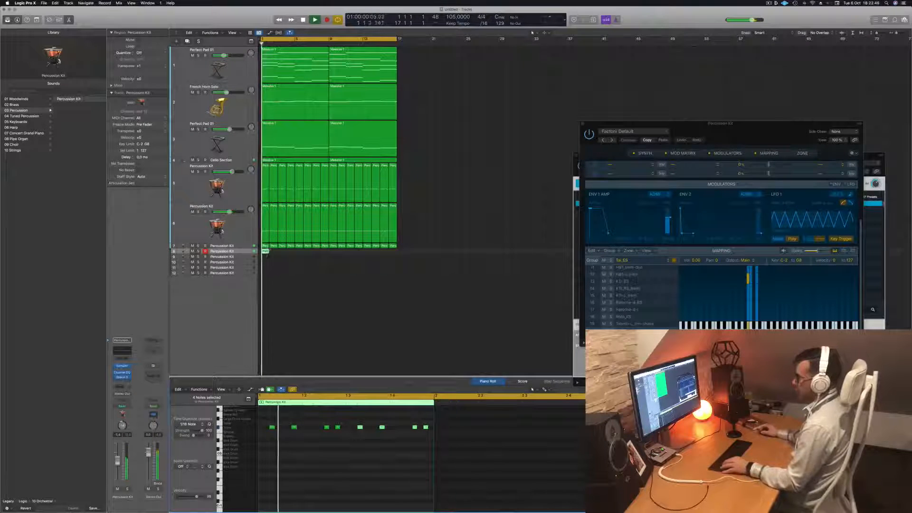
Copy the one-bar region repeatedly along the fourth percussion track to fill the arrangement up to bar 17
drag(265, 252, 332, 254)
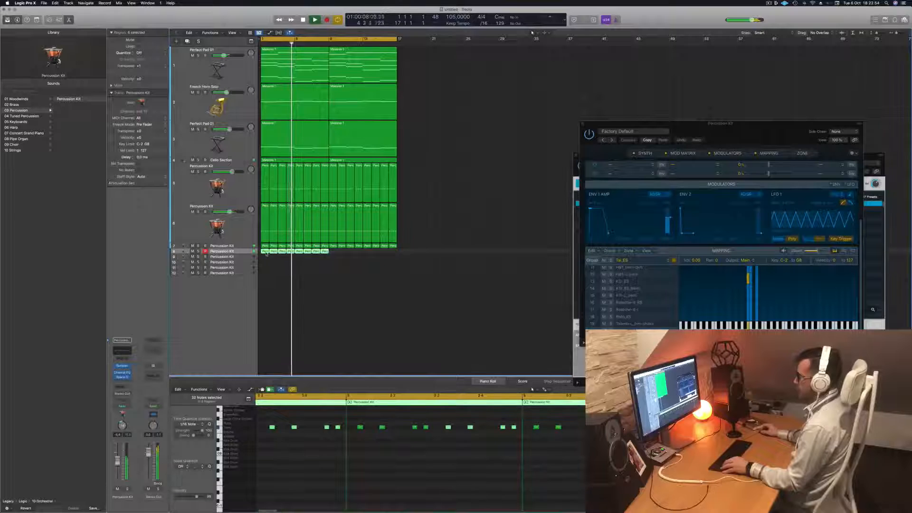
drag(272, 253, 338, 254)
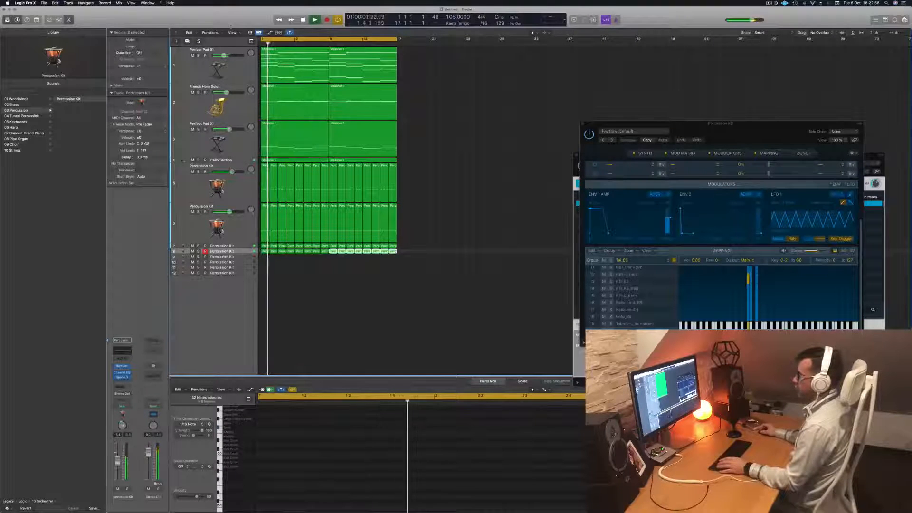
Show the toolbar, enlarge the selected fourth percussion track's lane and play from the start
key(ctrl+alt+super+t)
click(105, 35)
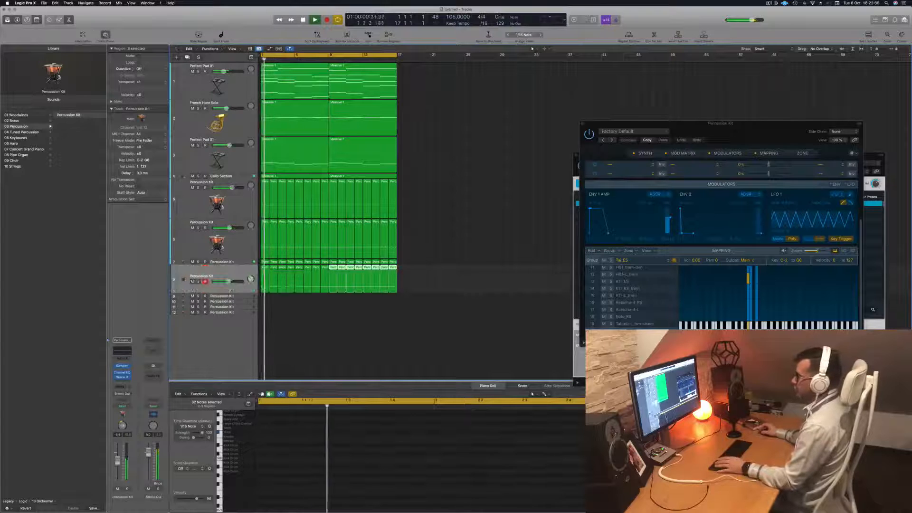
key(Return)
Try transposing all notes of the fourth percussion track up one semitone during playback, and move them back down
click(239, 279)
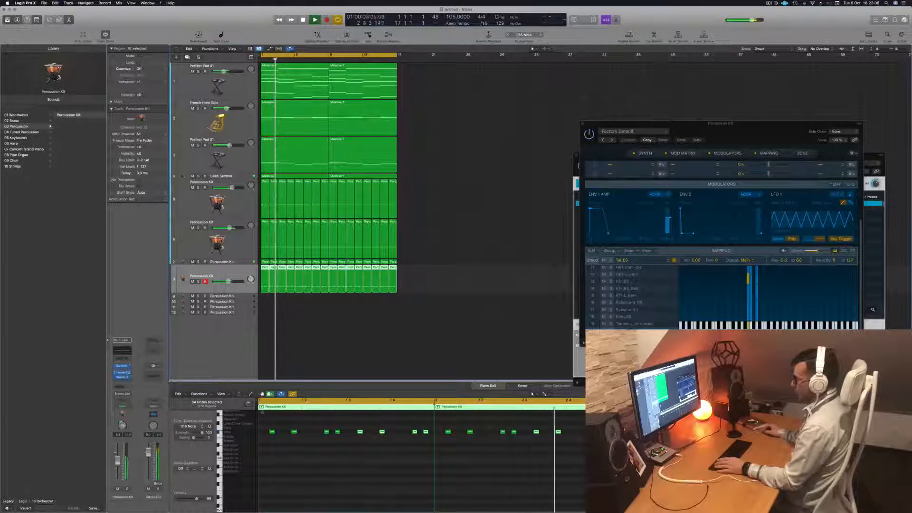
click(299, 463)
key(Return)
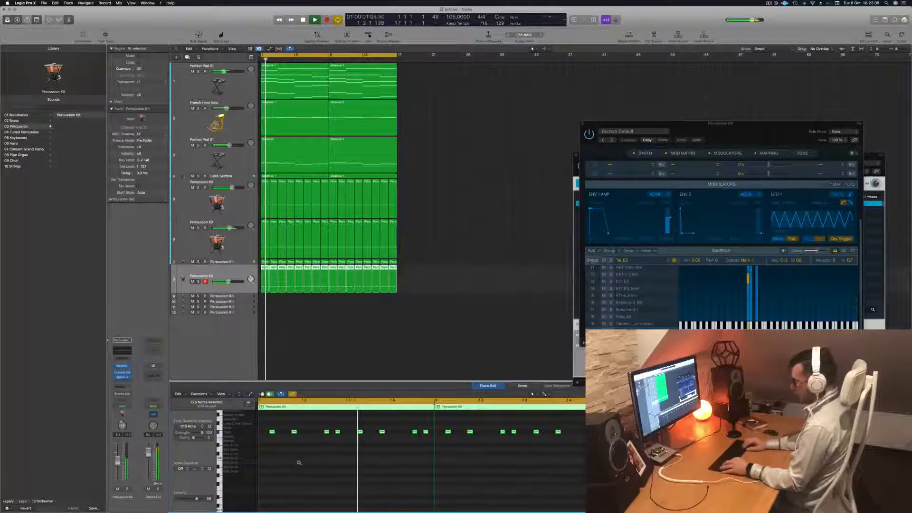
key(alt+Up)
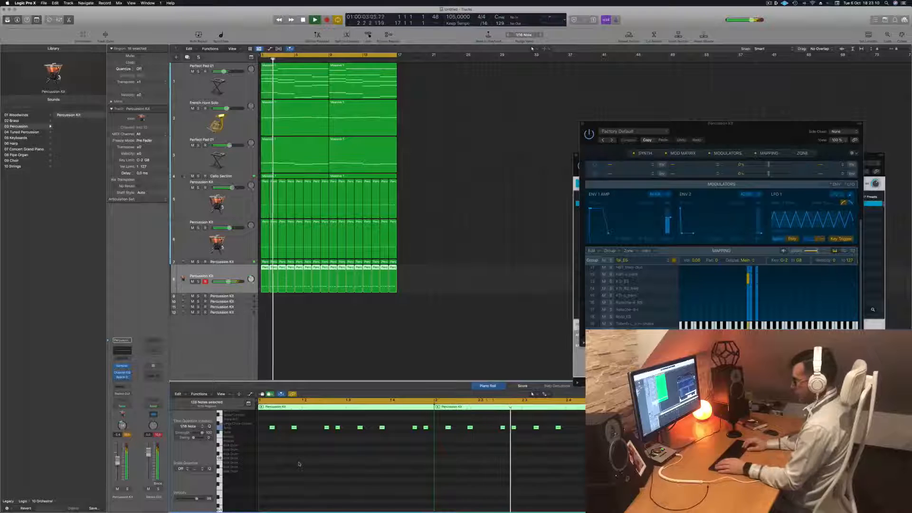
key(alt+Down)
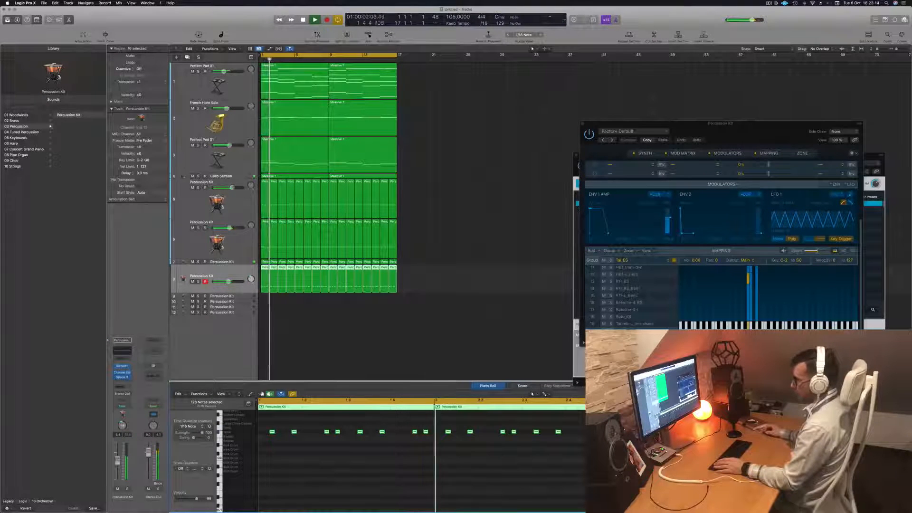
Lower the coarse pitch tuning in the fourth percussion track's Sampler while listening, and close the instrument window
click(218, 278)
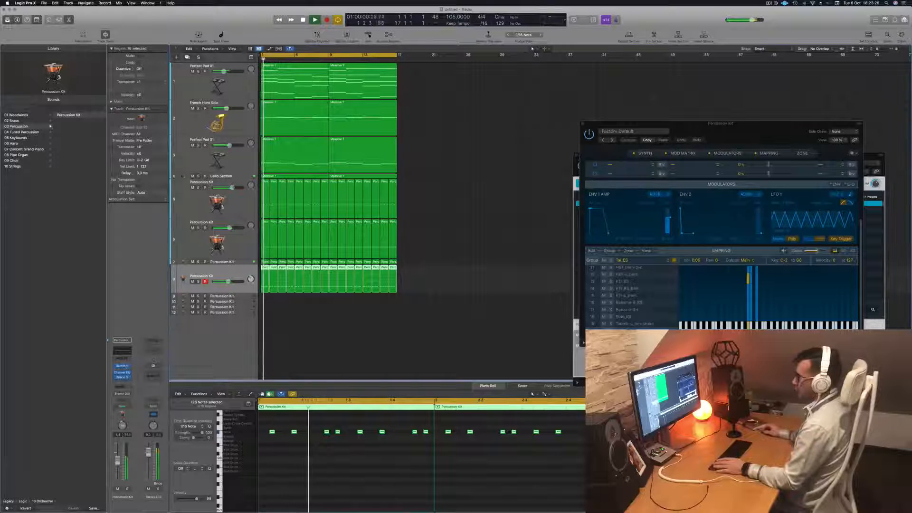
click(122, 366)
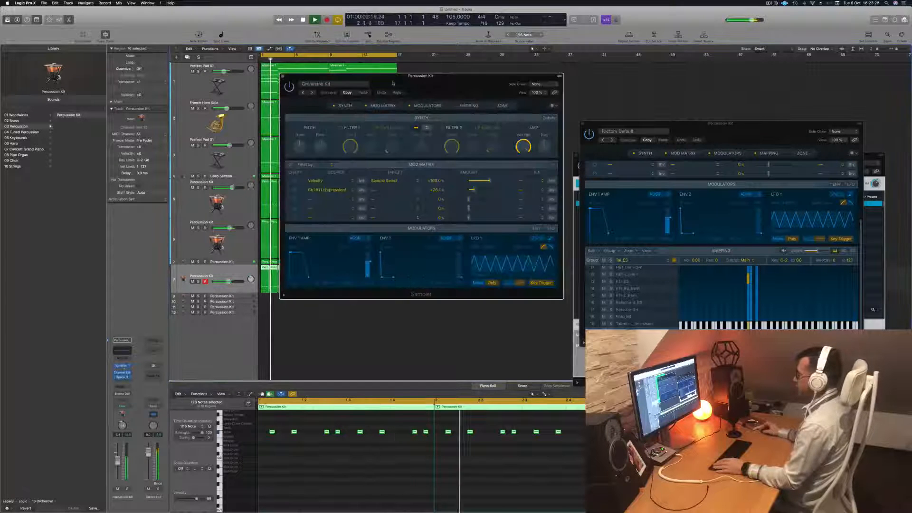
drag(393, 83, 478, 149)
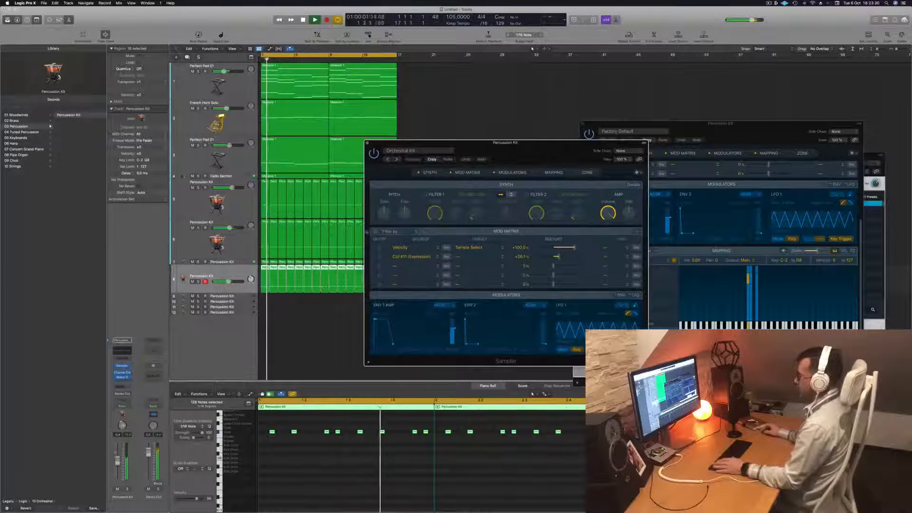
drag(386, 214, 386, 228)
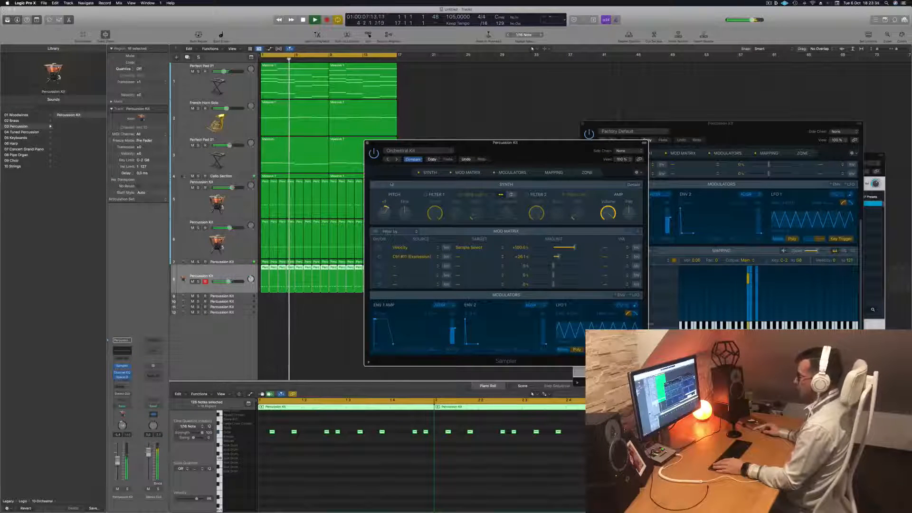
drag(392, 184, 389, 215)
key(Return)
drag(122, 425, 122, 429)
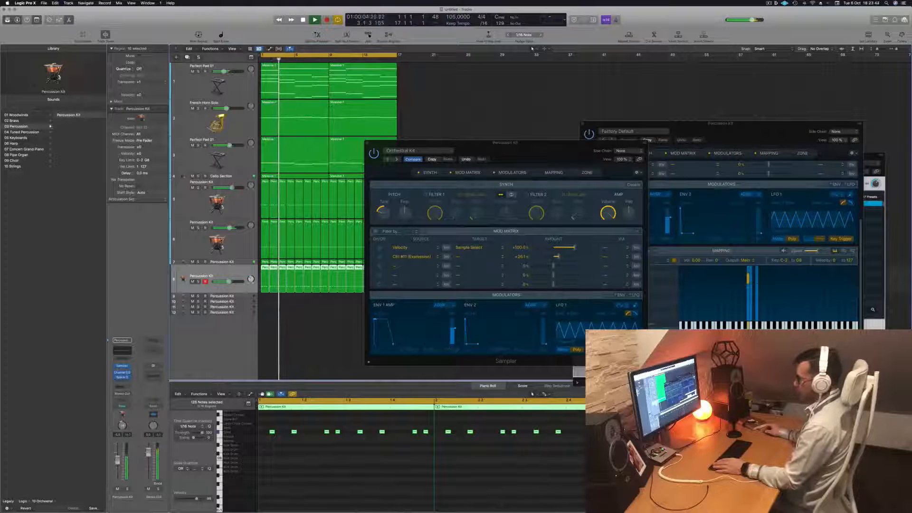
drag(538, 158, 474, 197)
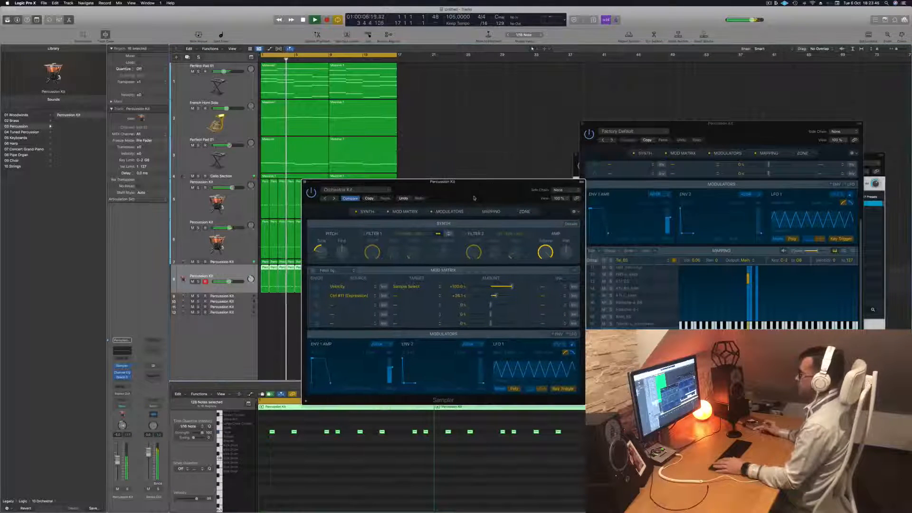
click(306, 182)
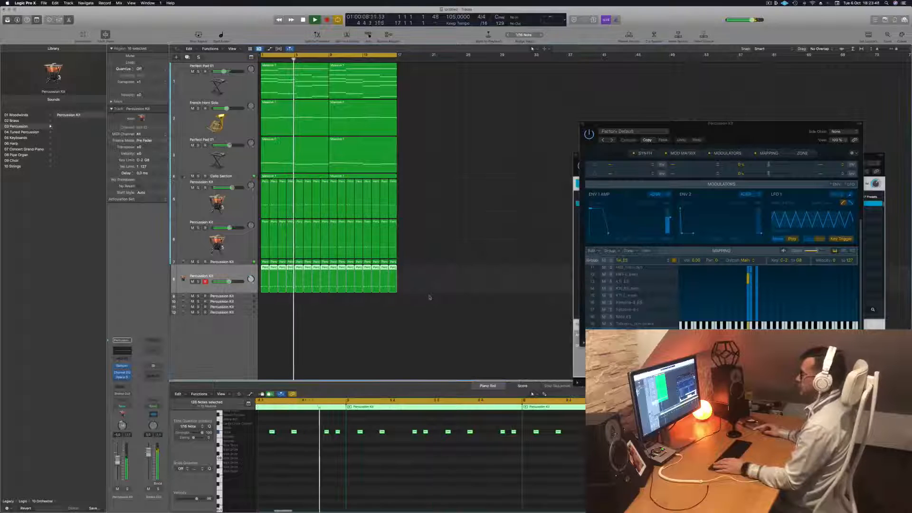
Reduce the track heights slightly and select the fourth percussion track with all its regions
click(434, 223)
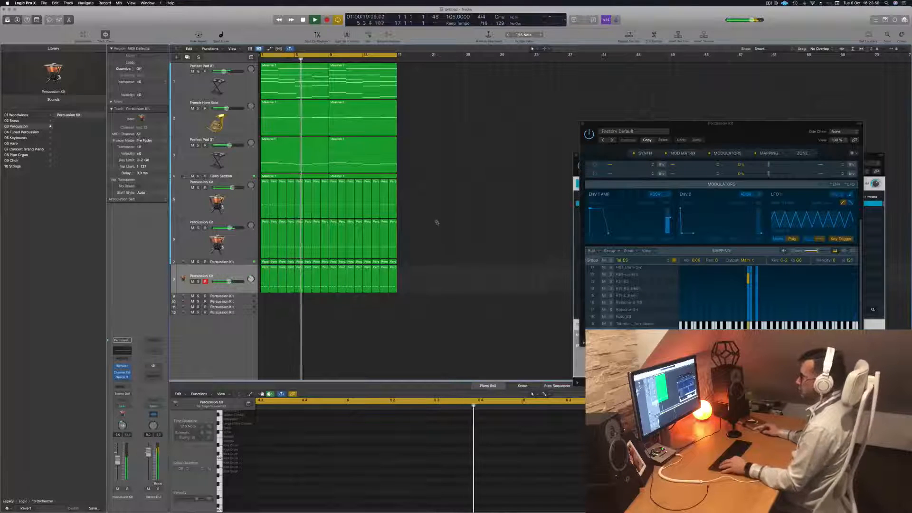
scroll(437, 222, down, 1)
click(768, 3)
click(781, 14)
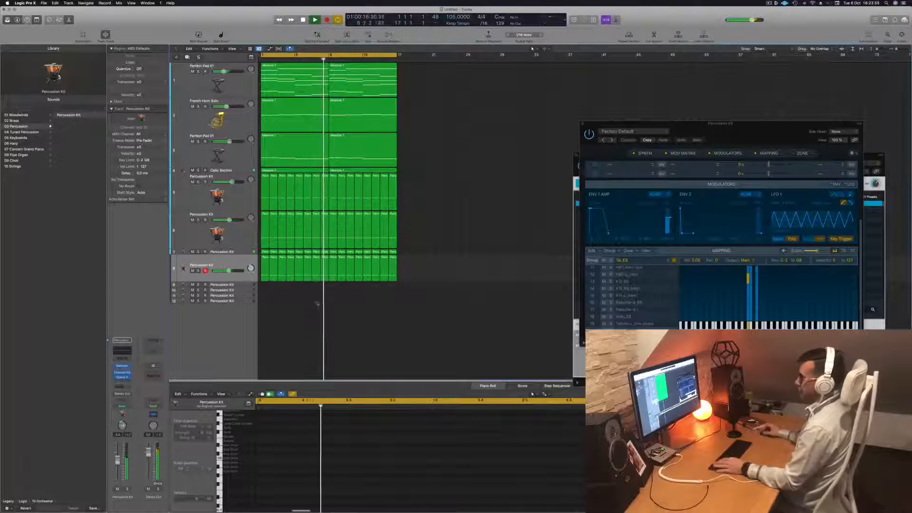
click(234, 264)
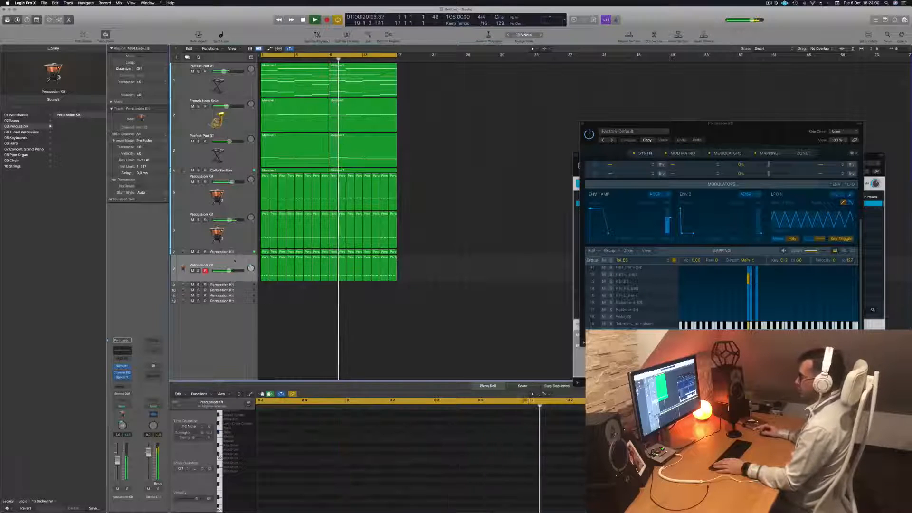
Stop playback, select the next unused Percussion Kit track and replace its instrument with Drum Machine Designer
click(235, 285)
key(Return)
key(space)
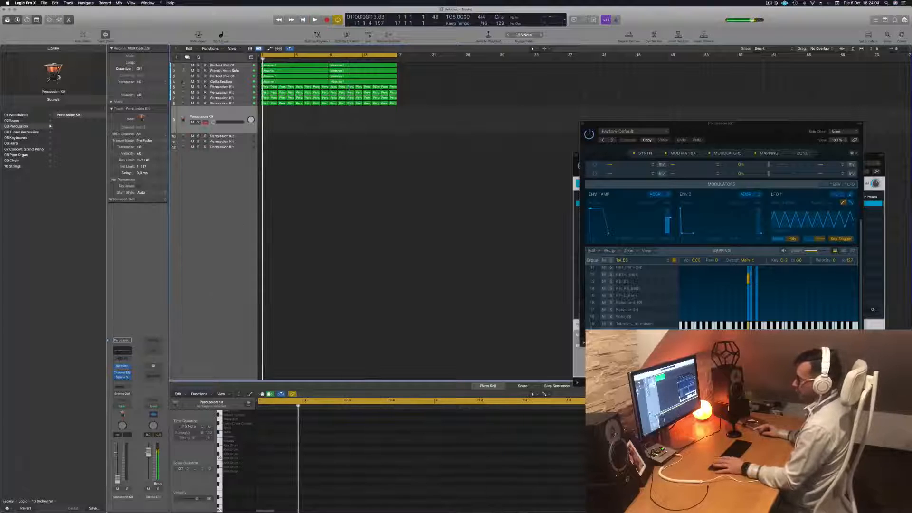
click(130, 407)
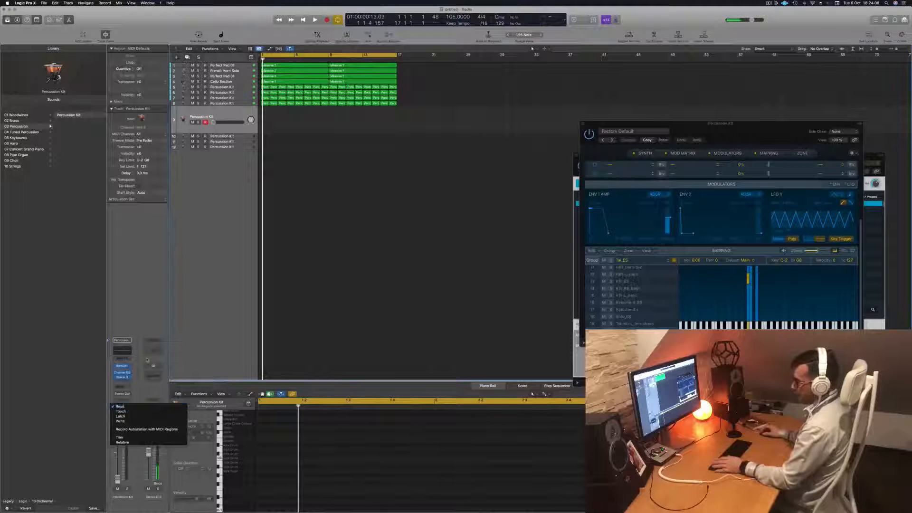
click(130, 408)
click(128, 367)
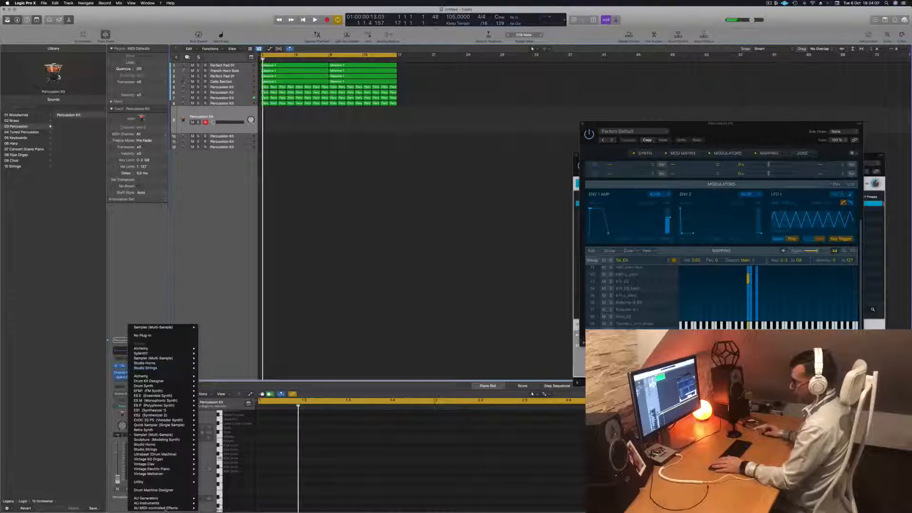
click(168, 490)
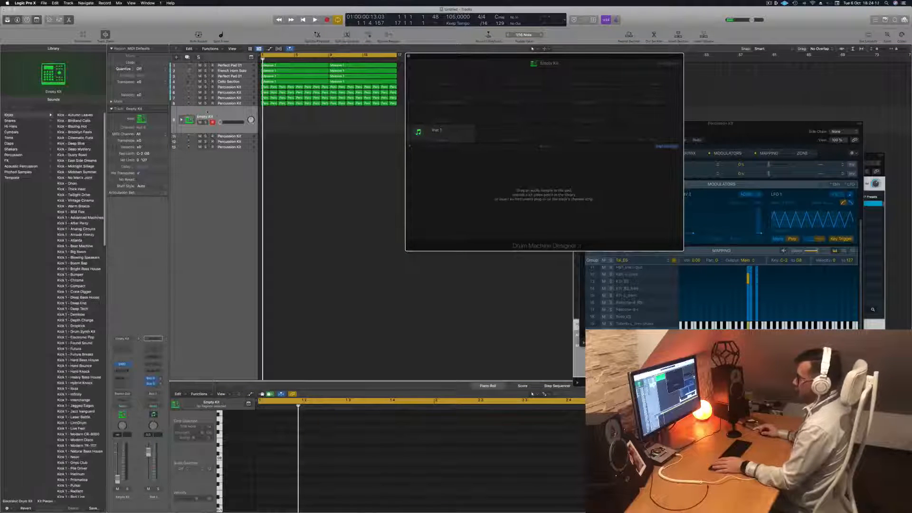
Browse the electronic drum kits for the new track and load the Topaz kit
click(231, 103)
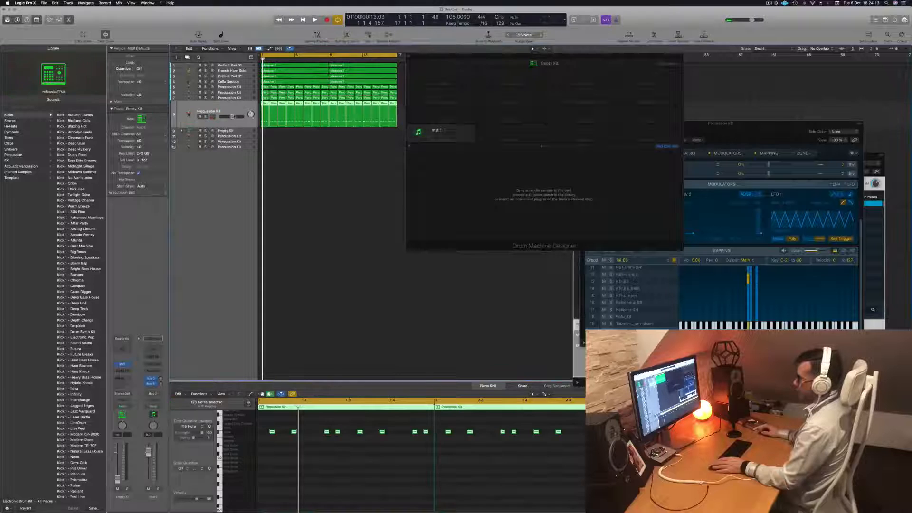
click(237, 132)
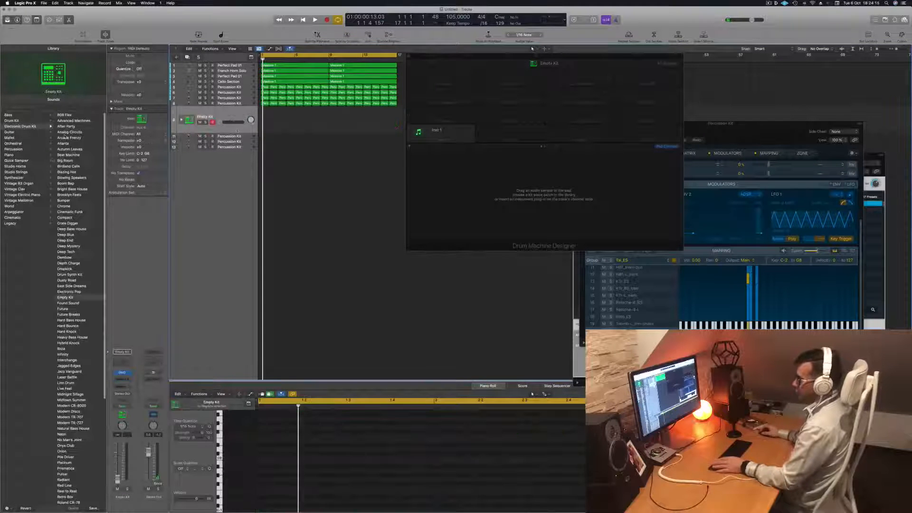
scroll(72, 220, down, 10)
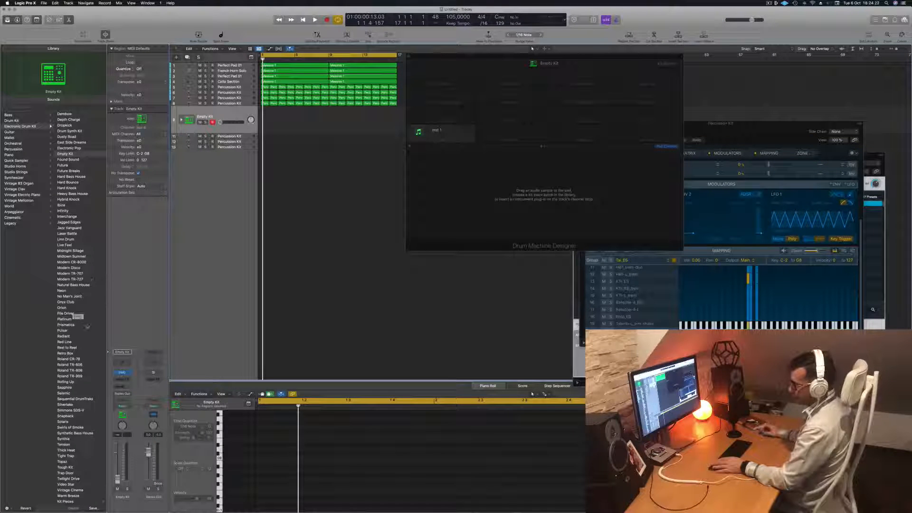
scroll(92, 313, down, 1)
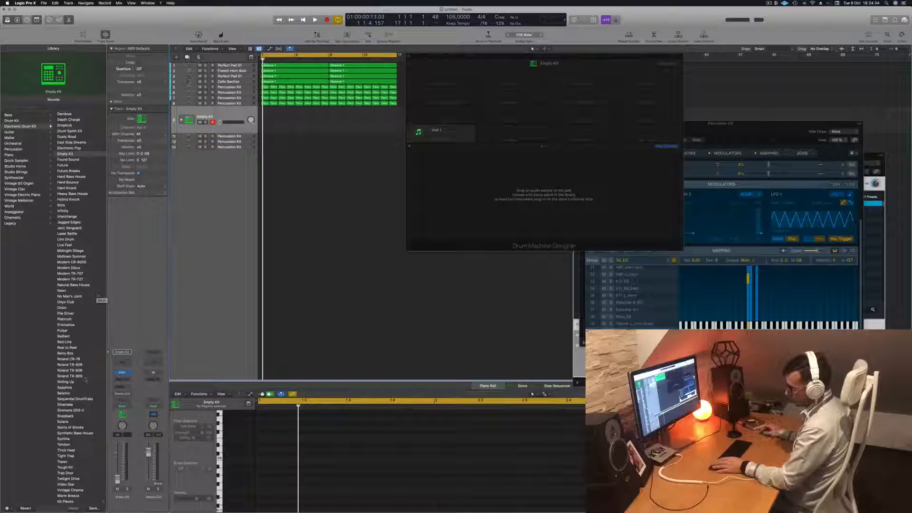
click(72, 479)
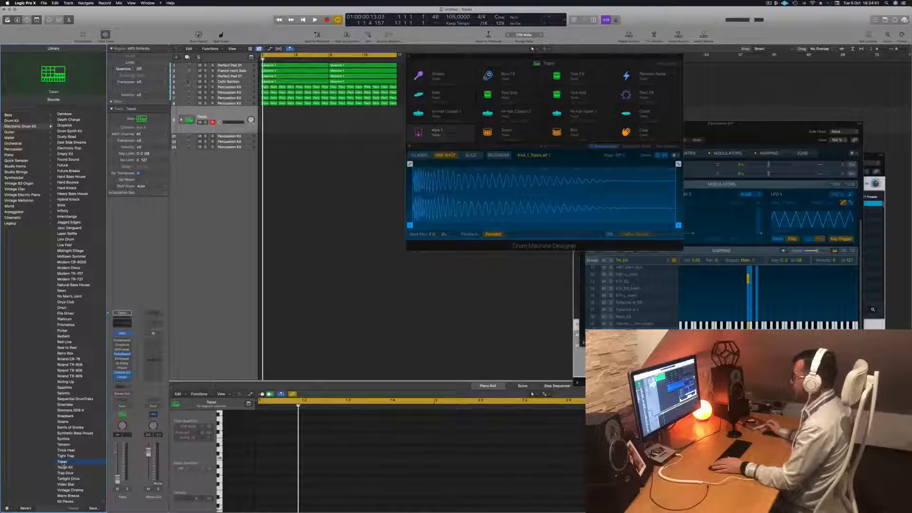
Audition the Tom Sub, Tom Mid and Tom FX pads of the Topaz kit, raising the track volume
click(488, 95)
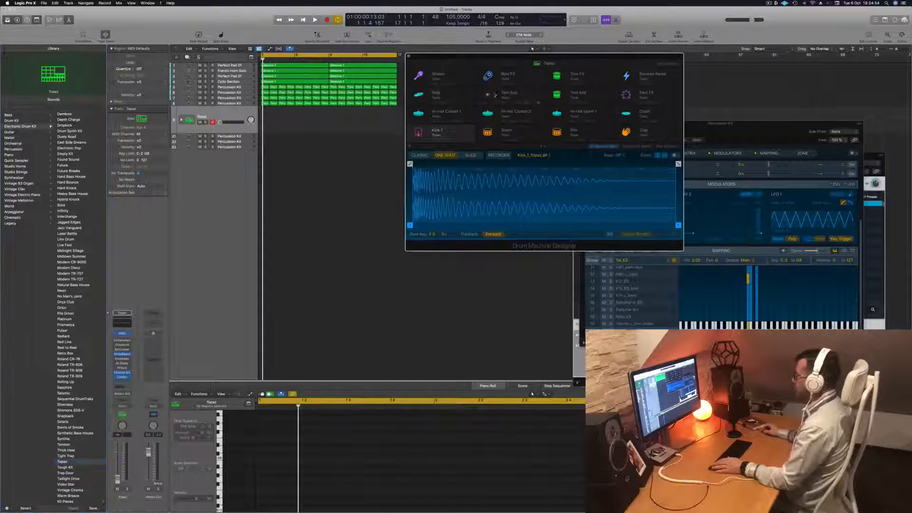
click(488, 95)
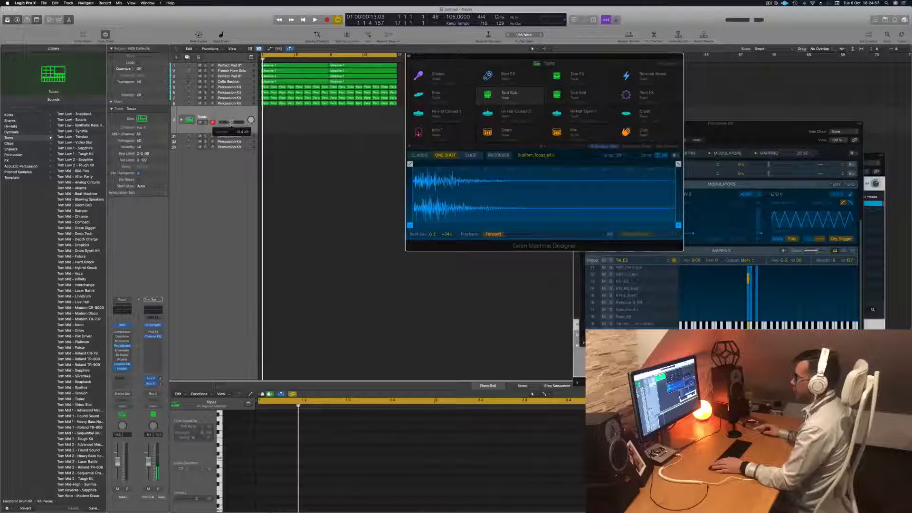
click(488, 95)
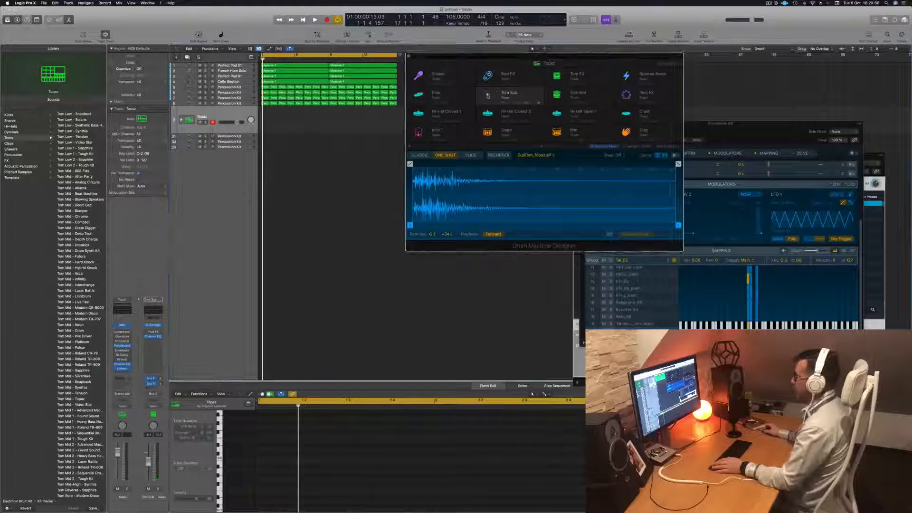
click(555, 95)
click(558, 77)
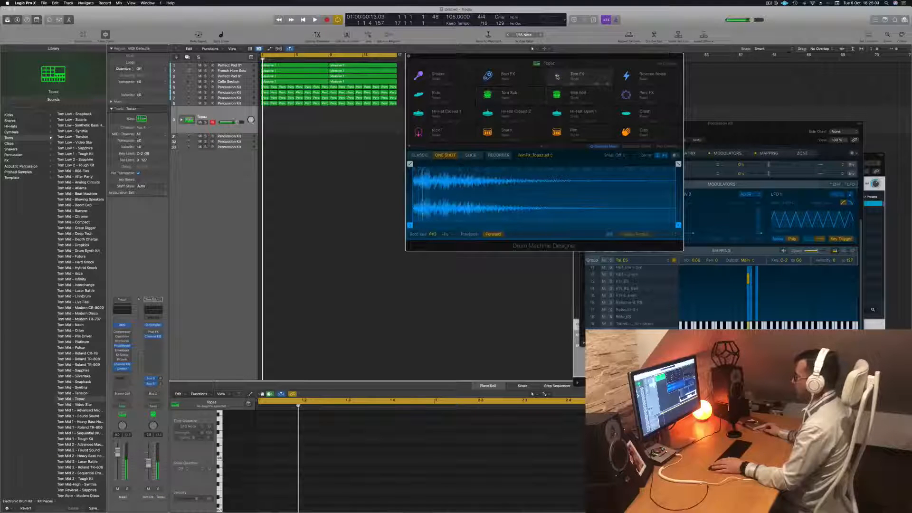
click(488, 95)
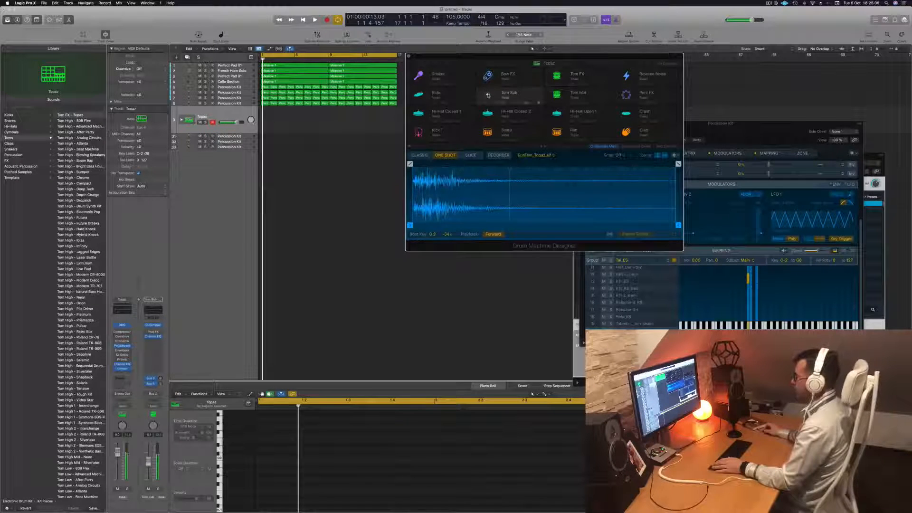
Start playback and copy the first region of the fourth percussion track onto the Topaz track
key(space)
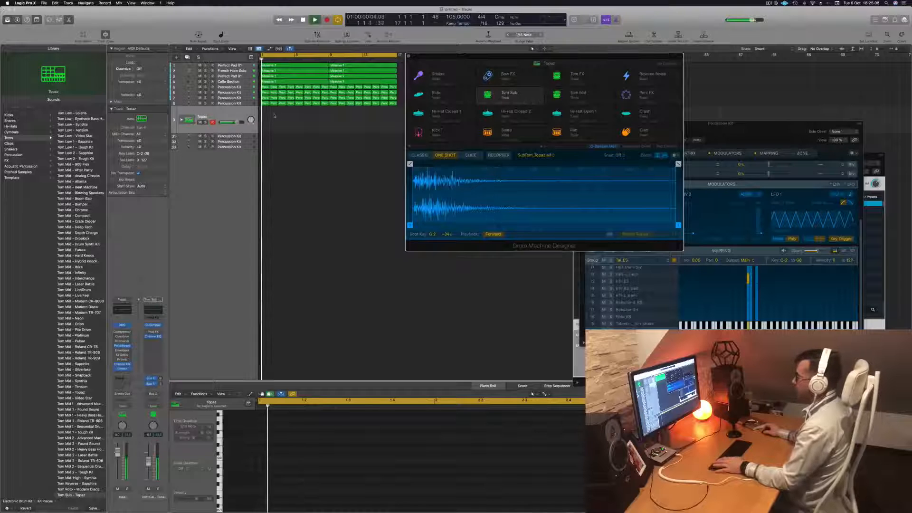
click(264, 104)
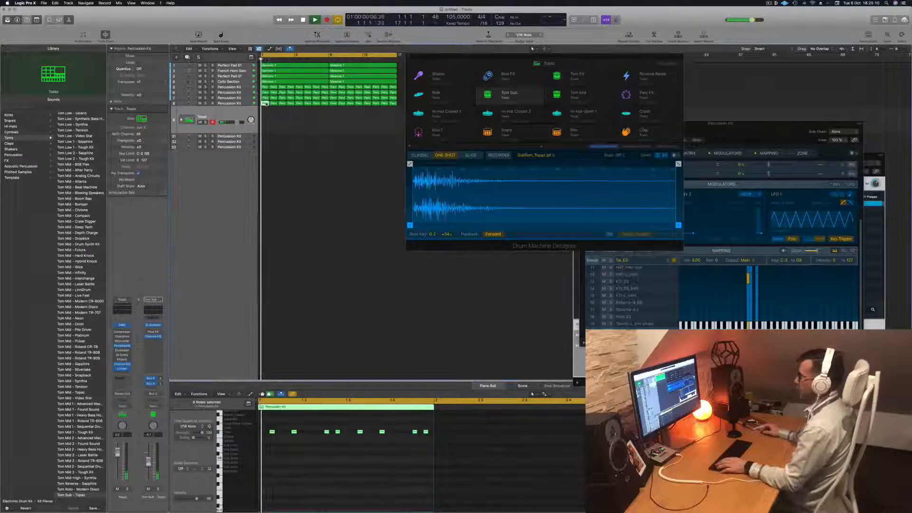
drag(266, 104, 267, 115)
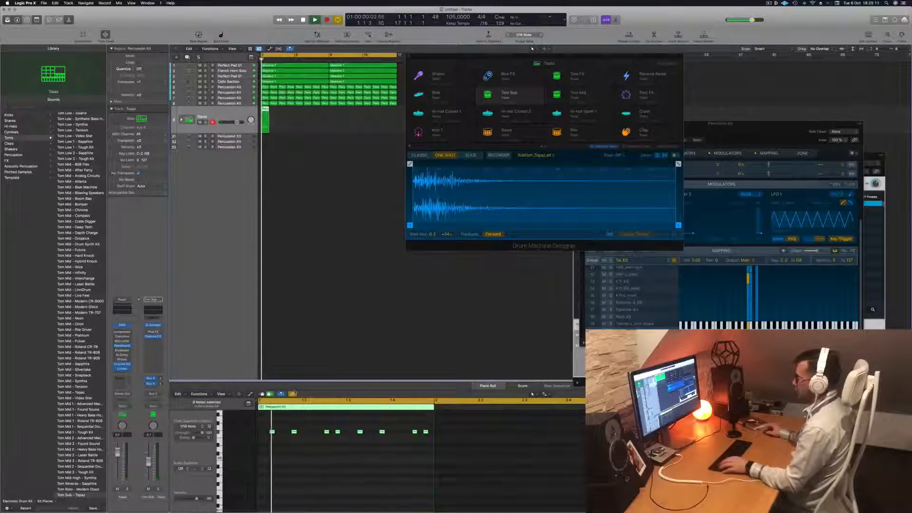
Select all notes of the copied region and transpose them up in steps, listening to the Topaz sounds they trigger
scroll(272, 442, up, 3)
scroll(275, 451, up, 5)
key(super+a)
key(alt+Up)
key(alt+Up)
key(alt+Up)
key(alt+Up)
key(alt+Up)
key(alt+Up)
key(alt+Up)
key(alt+Up)
key(alt+Up)
key(alt+Up)
key(alt+Up)
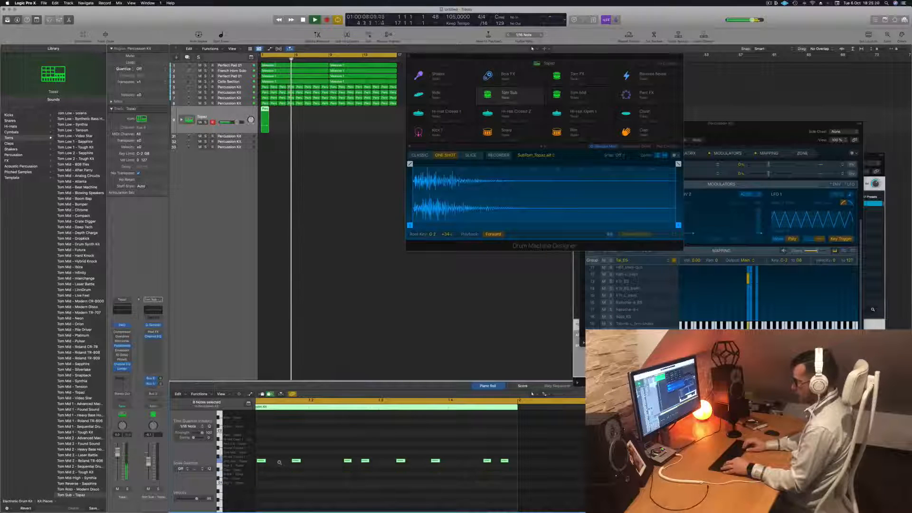
key(alt+Up)
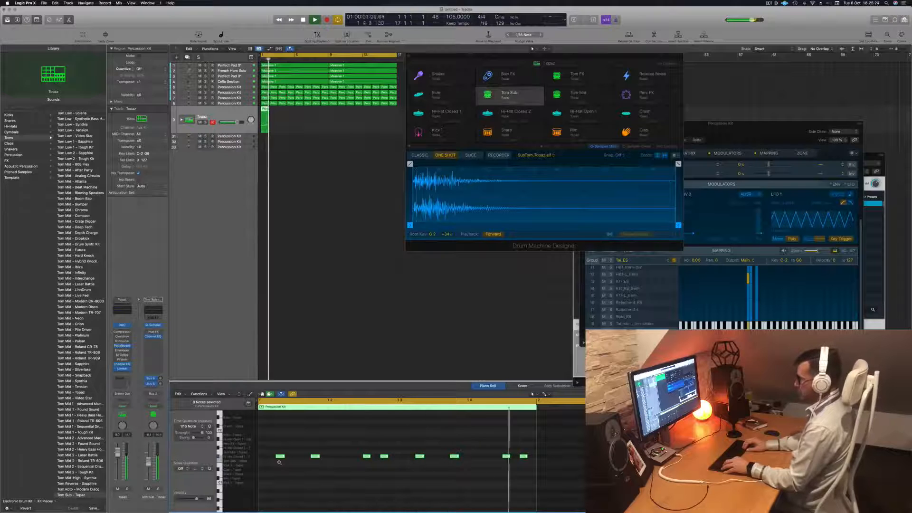
key(alt+Up)
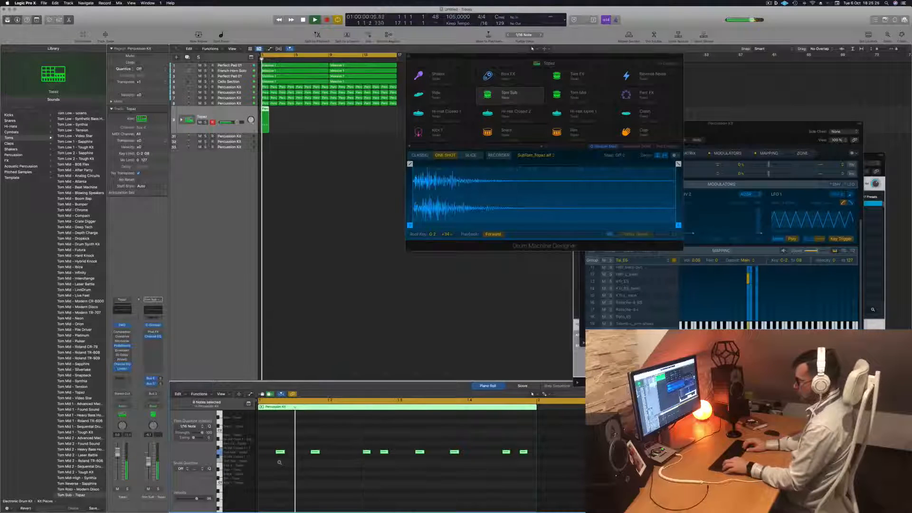
key(alt+Up)
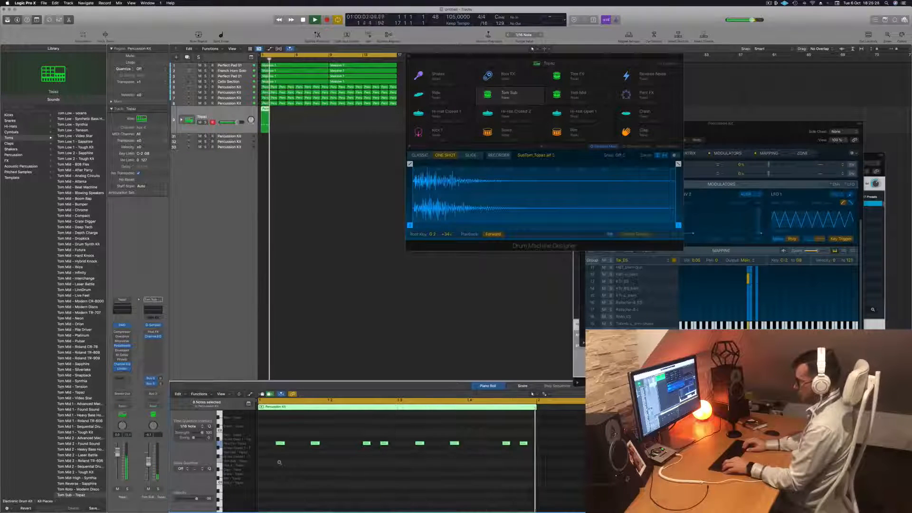
Transpose the copied notes back down in steps during playback and raise them one semitone from the lowest trial
key(alt+Down)
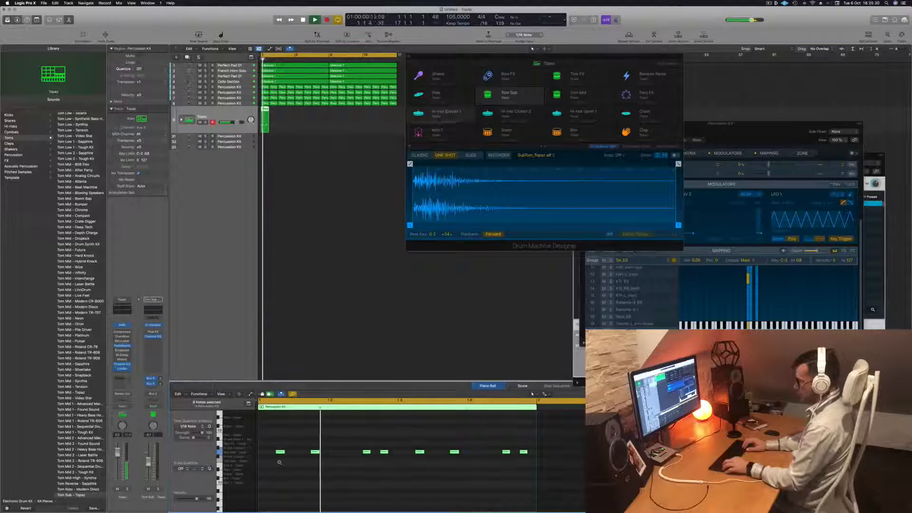
key(alt+Down)
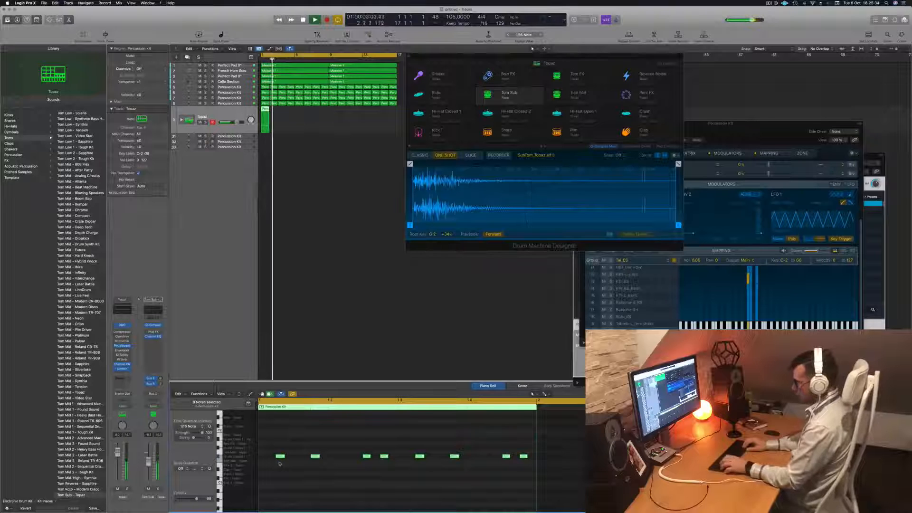
key(alt+Down)
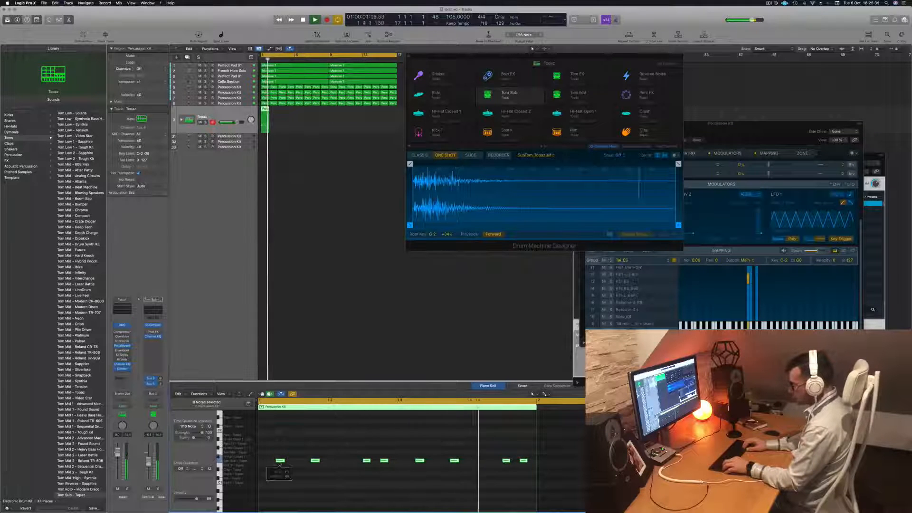
key(alt+Up)
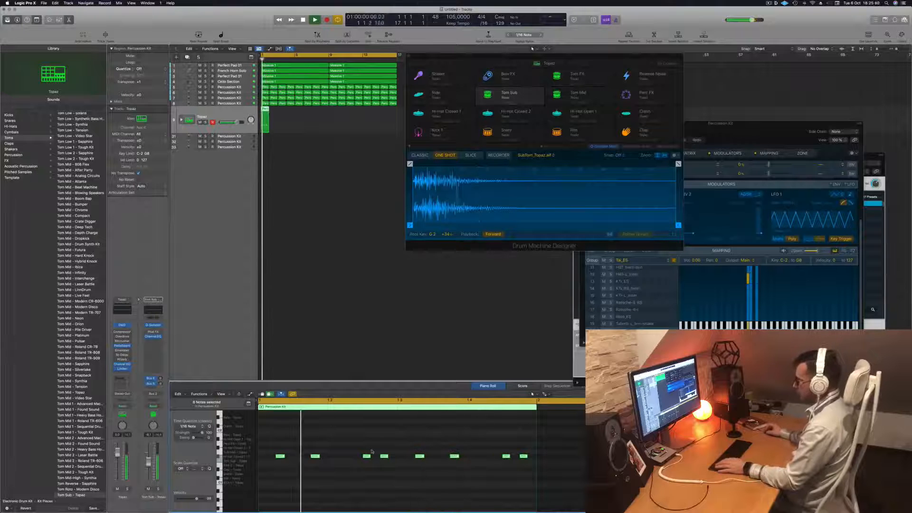
Delete the fourth and the last note of the Topaz pattern, undoing a trial deletion of the seventh note
click(386, 456)
key(Delete)
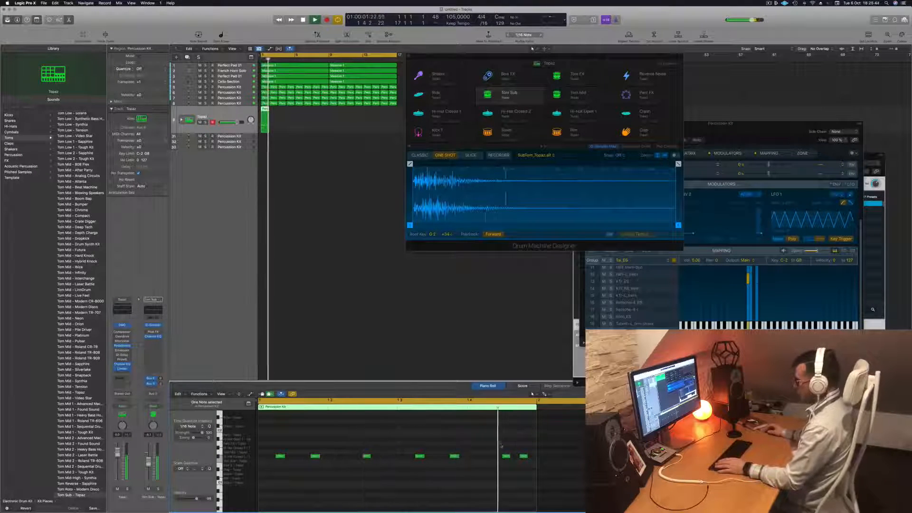
drag(497, 443, 507, 466)
key(Delete)
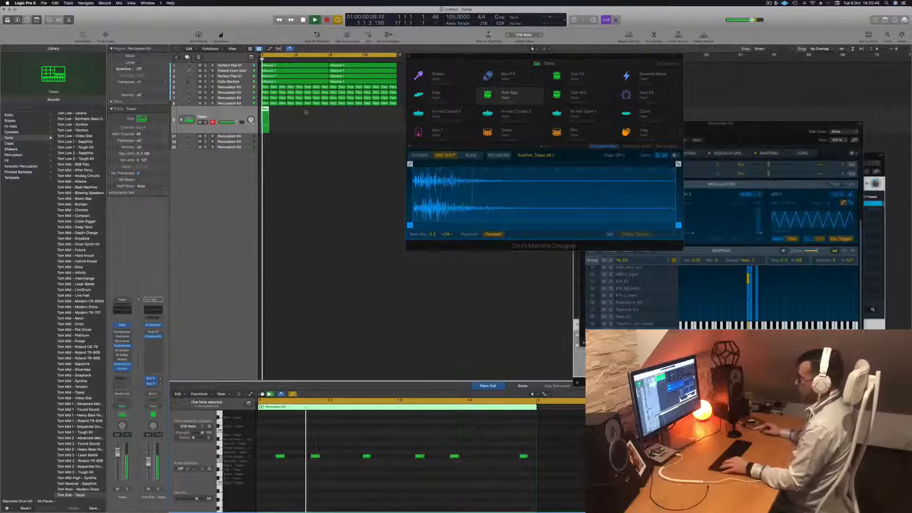
key(super+z)
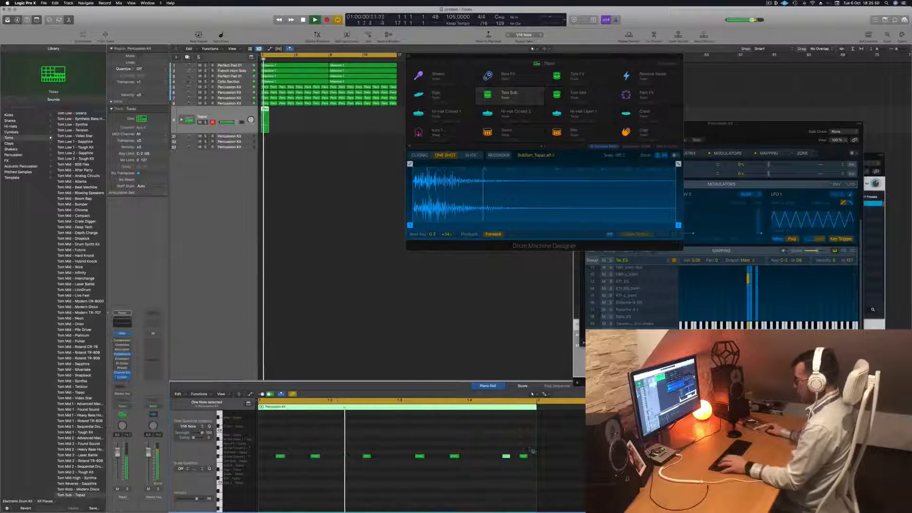
drag(529, 448, 522, 464)
key(Delete)
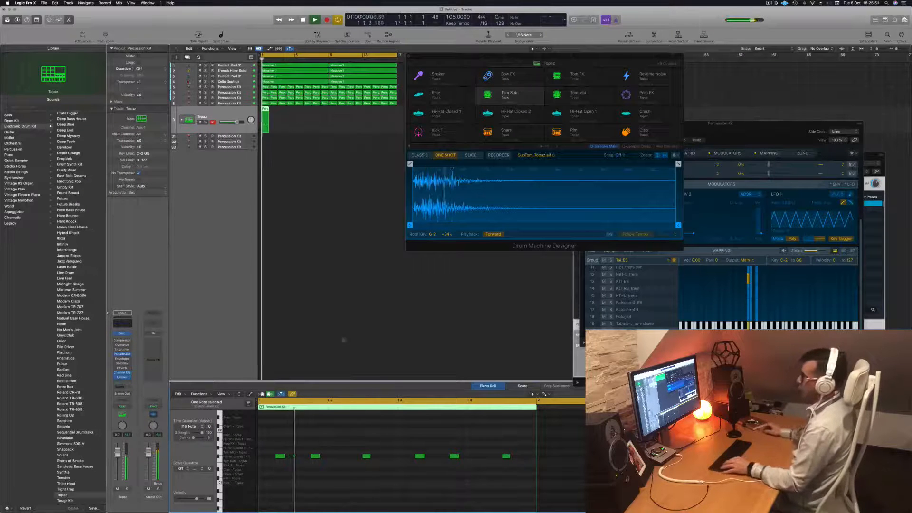
Duplicate the thinned-out region into the second bar and move both regions onto the Tom Mid subtrack of the Topaz kit
drag(264, 109, 275, 111)
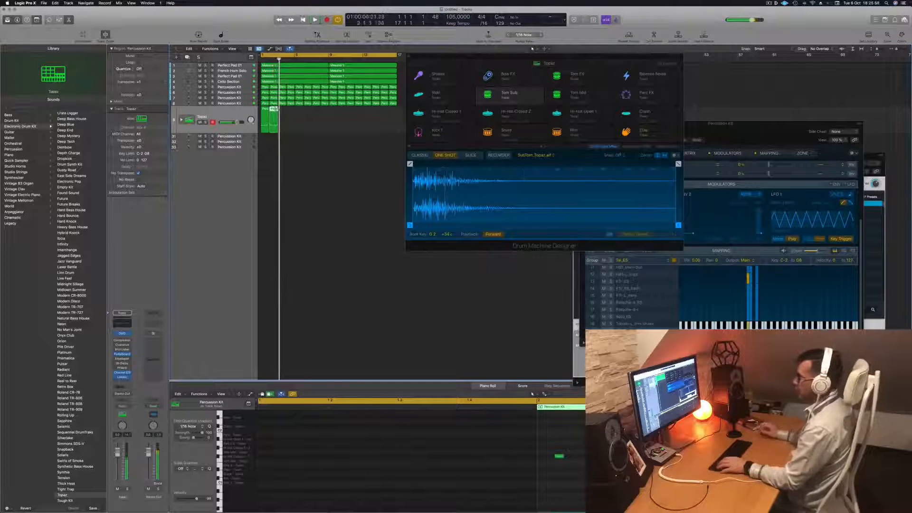
click(182, 119)
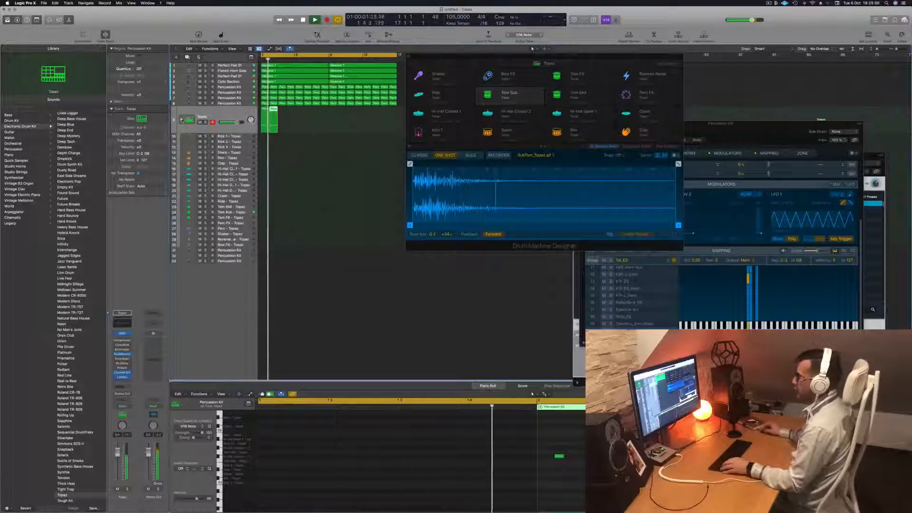
drag(305, 120, 264, 207)
key(space)
key(space)
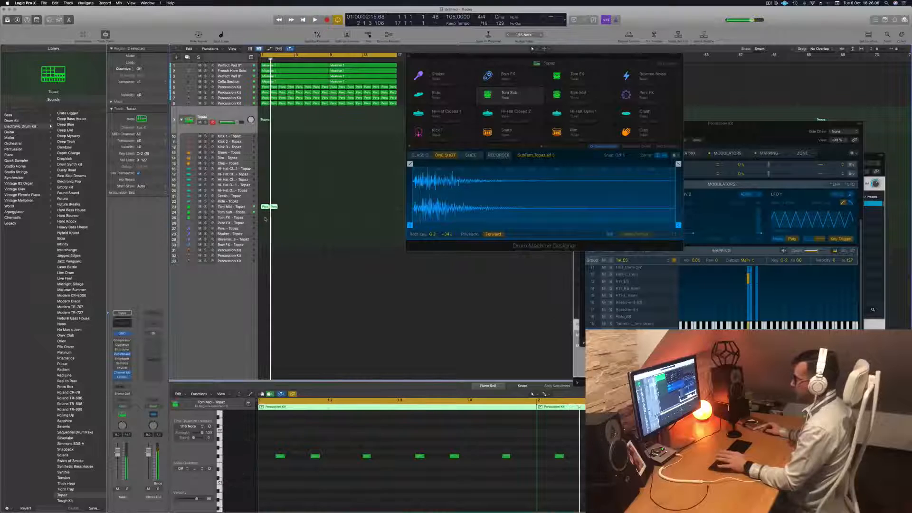
Select all notes in both Tom Mid regions and try different transpositions during playback, including a shift down one octave
scroll(327, 457, down, 1)
click(328, 449)
key(super+a)
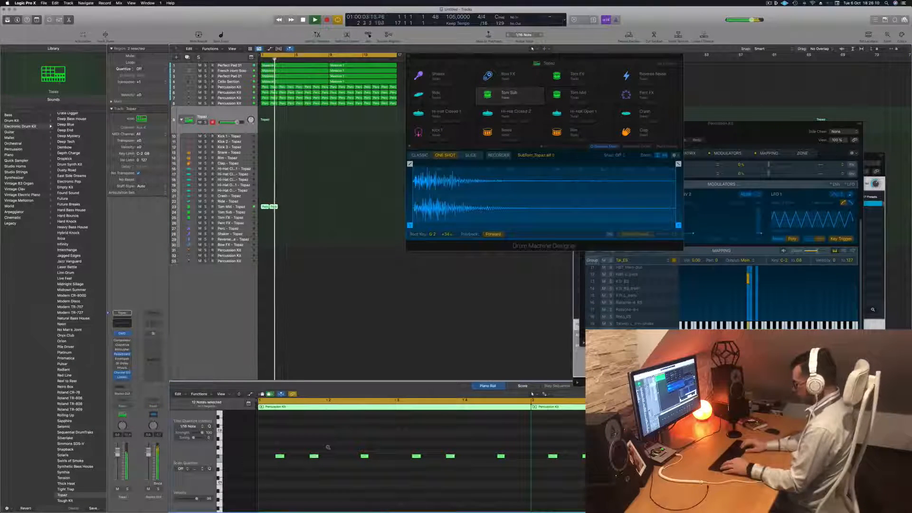
scroll(333, 460, up, 3)
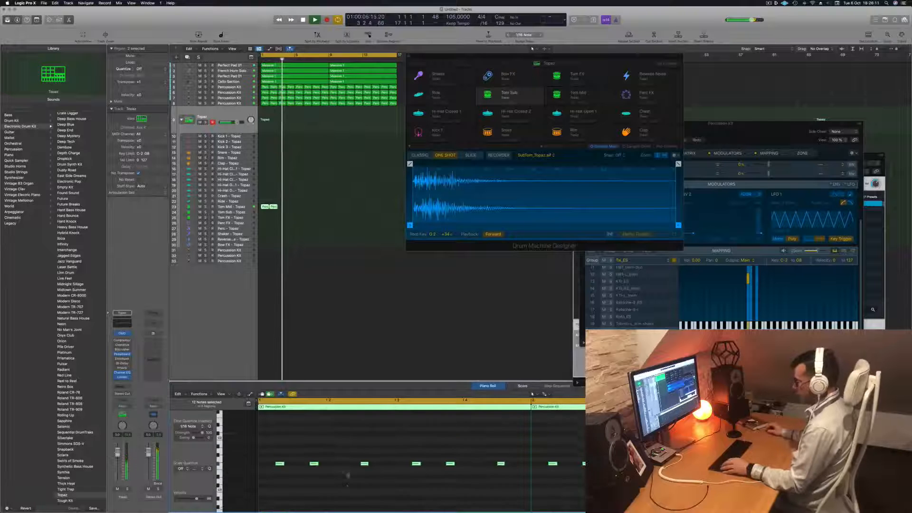
scroll(348, 474, down, 4)
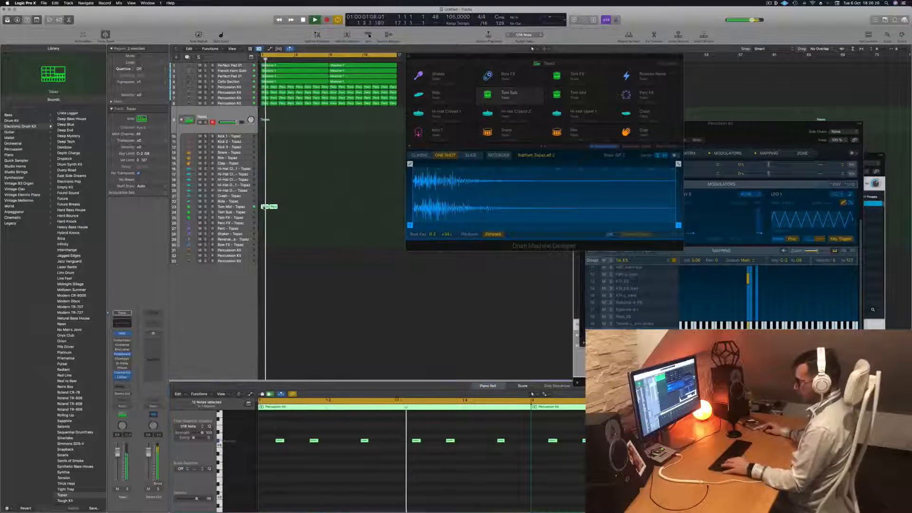
key(super+z)
key(alt+shift+Down)
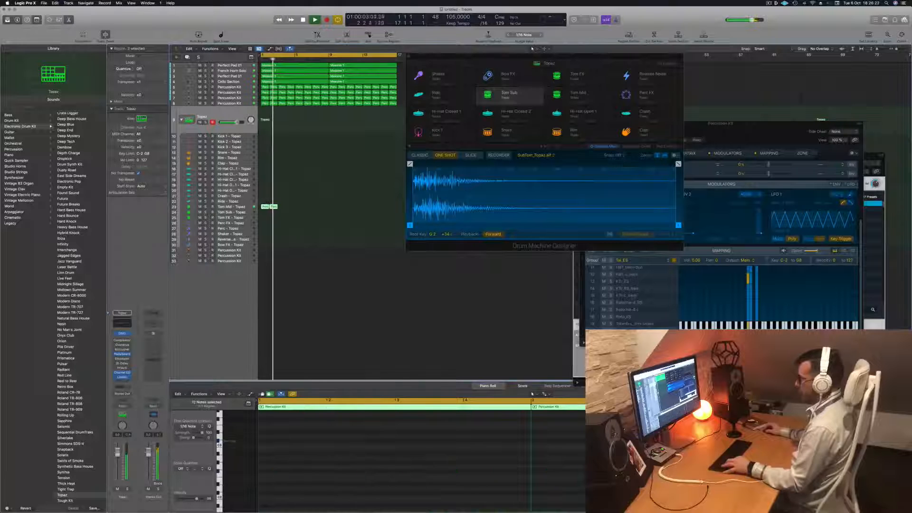
Move both regions from the Tom Mid to the Tom Sub subtrack, select that subtrack and restart playback after toggling its solo
drag(266, 207, 267, 212)
key(space)
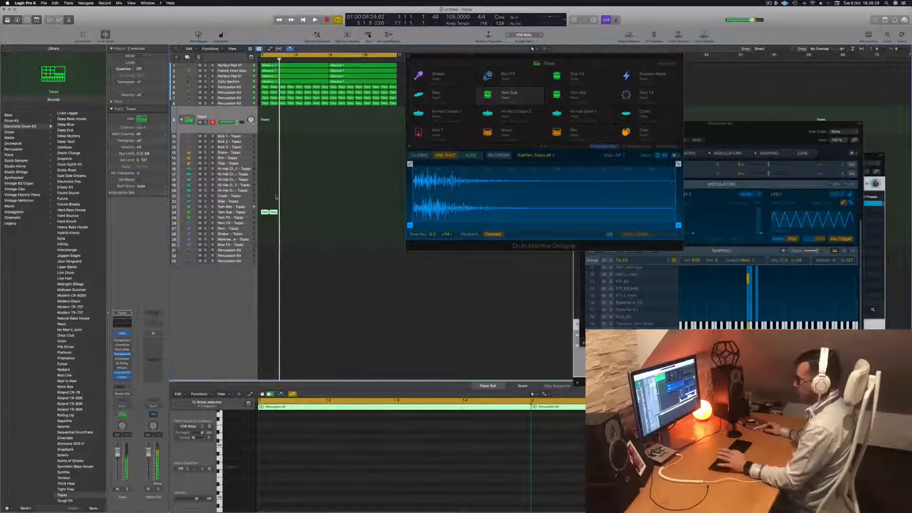
click(231, 213)
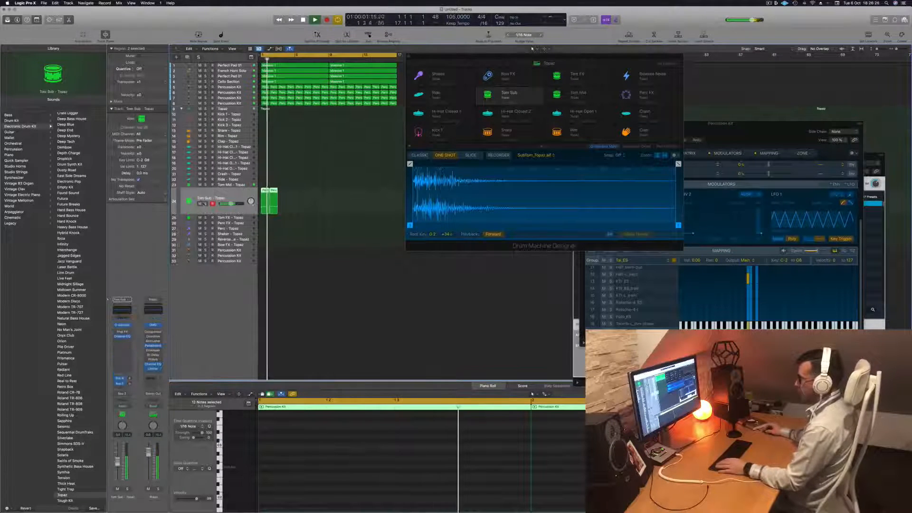
key(s)
key(s)
key(Return)
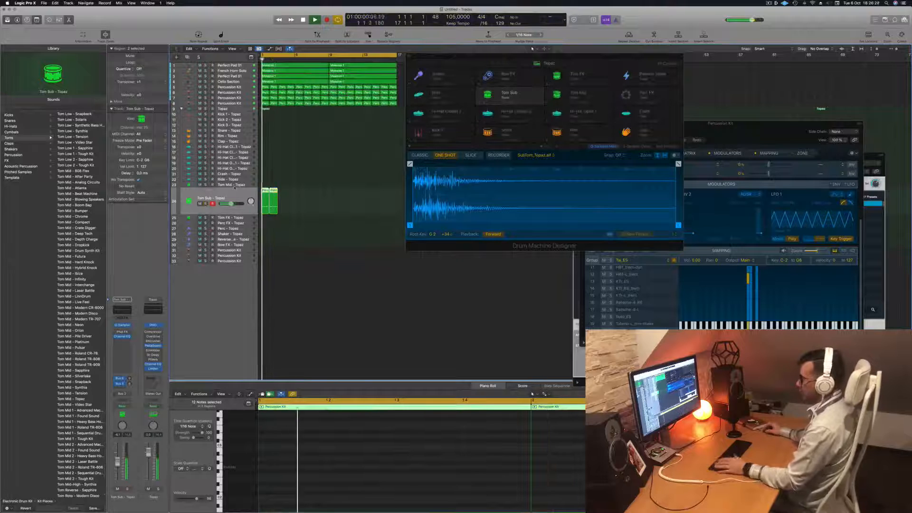
Copy the regions along the Tom Sub subtrack until they fill all 16 bars, shifting the Drum Machine Designer window aside
drag(273, 193, 300, 193)
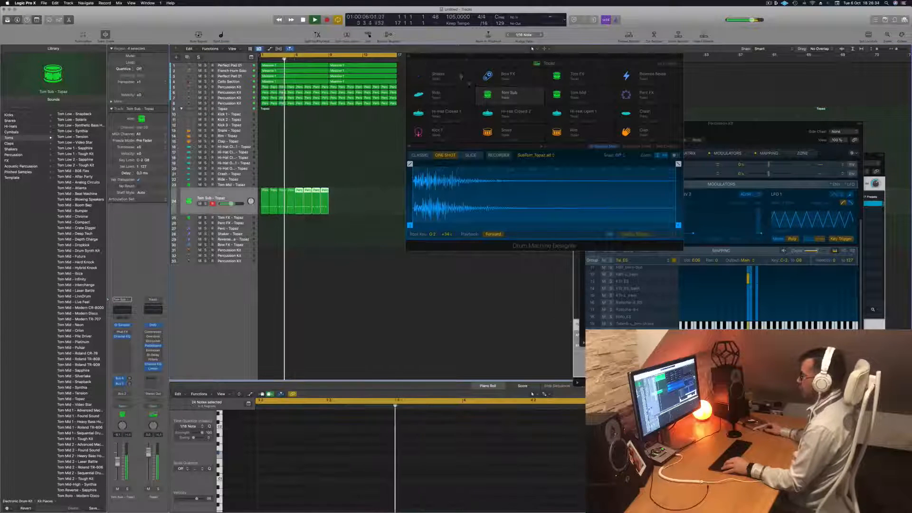
drag(468, 57, 675, 104)
drag(350, 185, 334, 194)
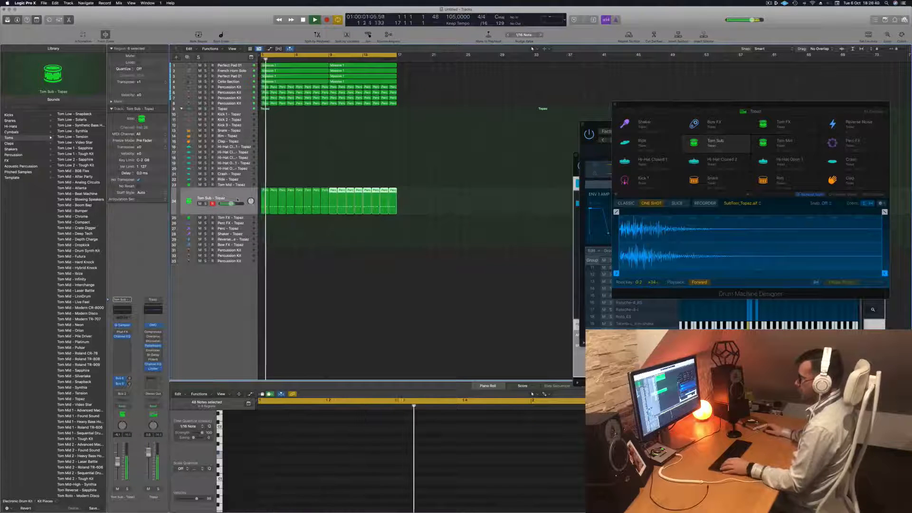
Select all regions on the Tom Sub subtrack and transpose their notes up one octave
click(237, 200)
click(336, 477)
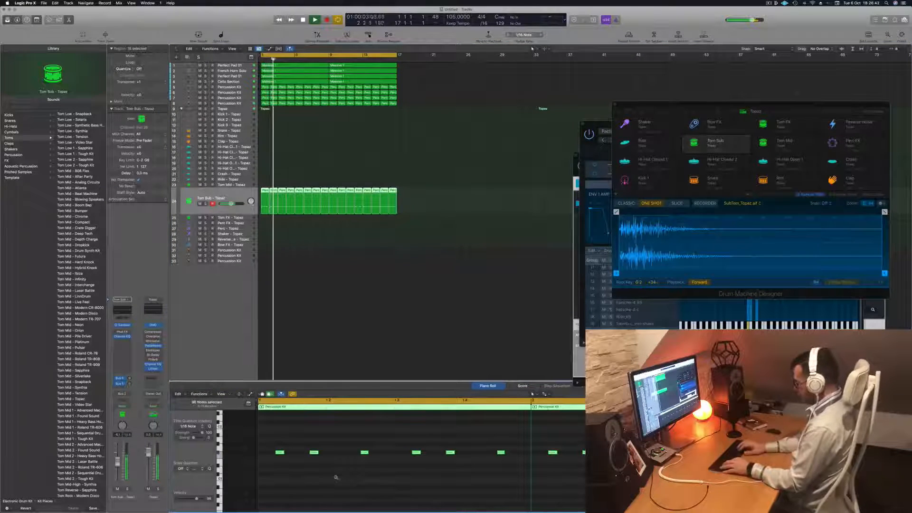
key(alt+shift+Up)
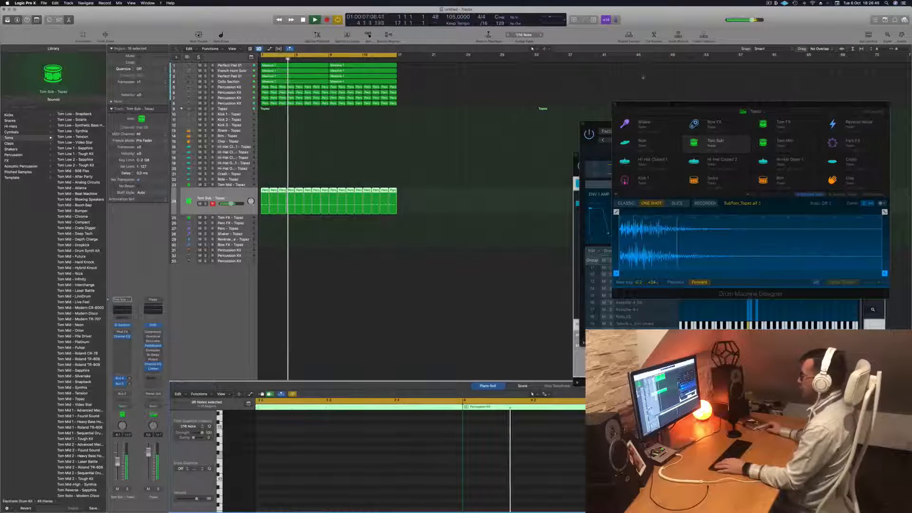
Move the Drum Machine Designer window out of the way and listen to the Tom Sub pattern soloed and with the full arrangement
drag(690, 105, 730, 90)
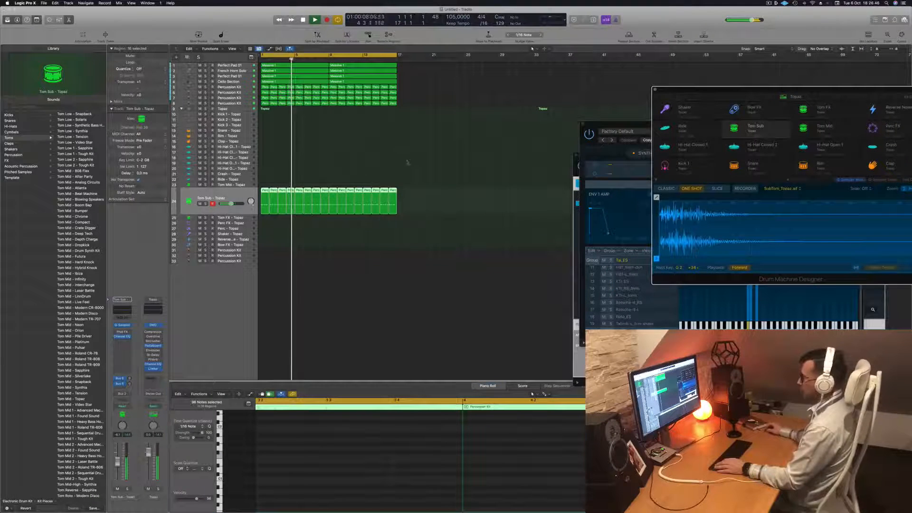
click(206, 204)
click(205, 203)
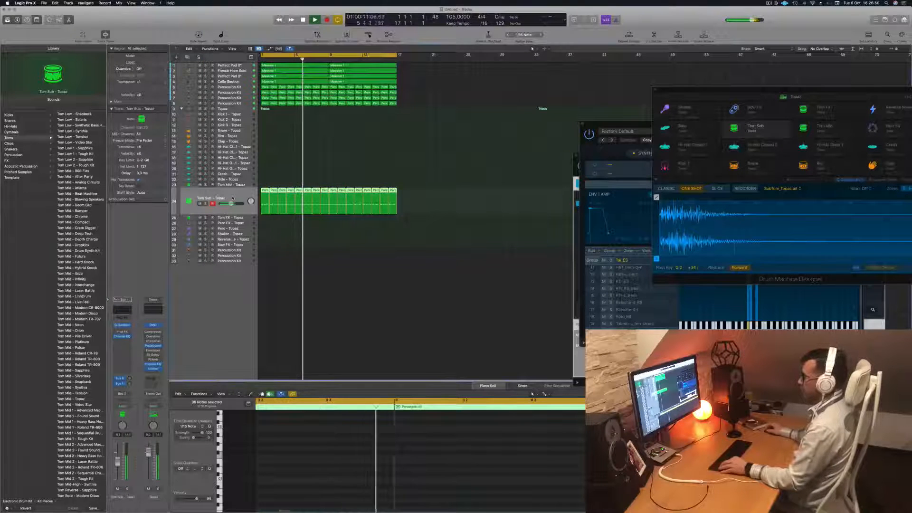
key(super+Left)
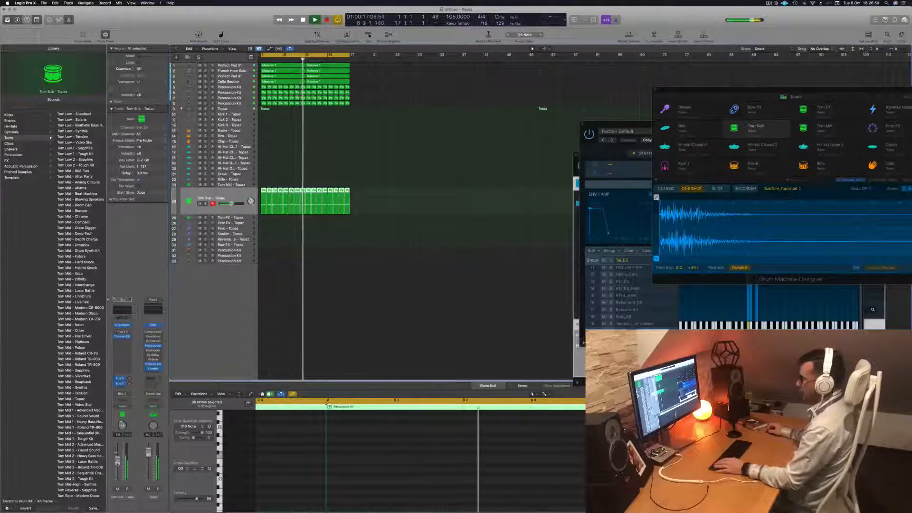
click(279, 153)
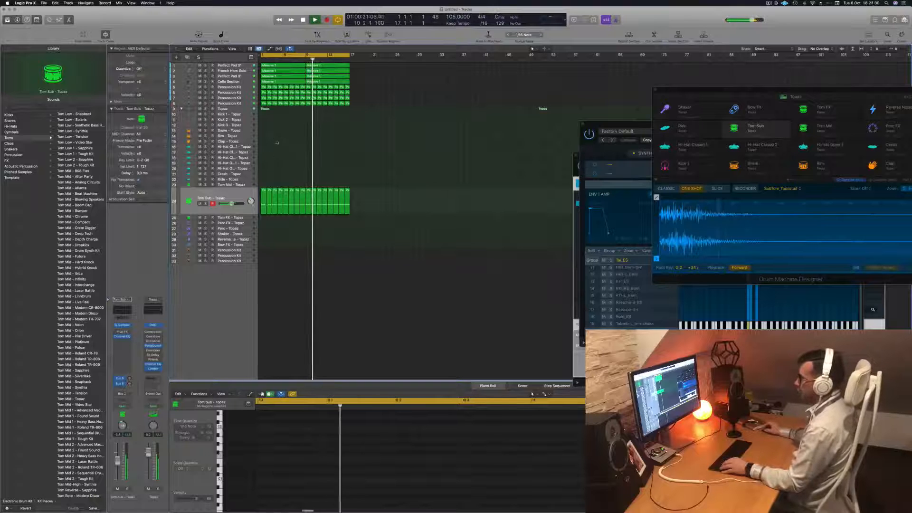
Copy the first region of the second Percussion Kit track onto the Snare subtrack of the Topaz kit and select that subtrack
click(263, 103)
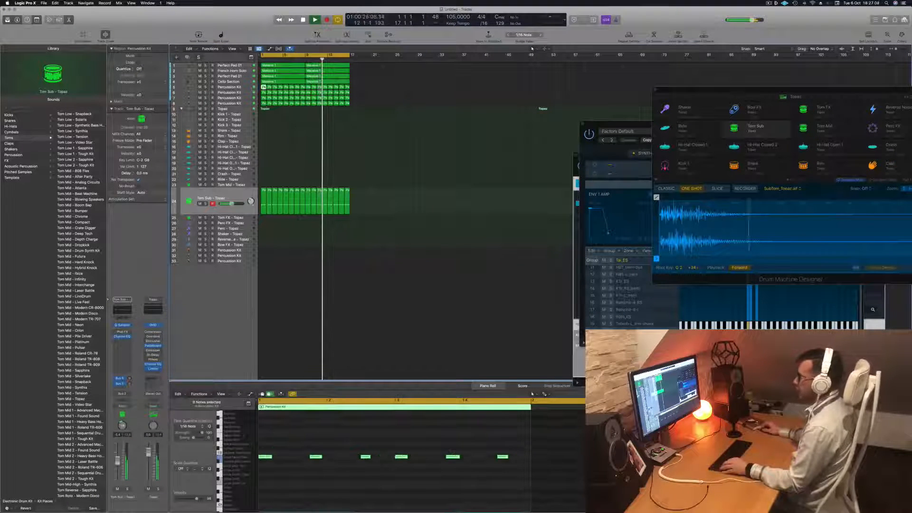
click(247, 93)
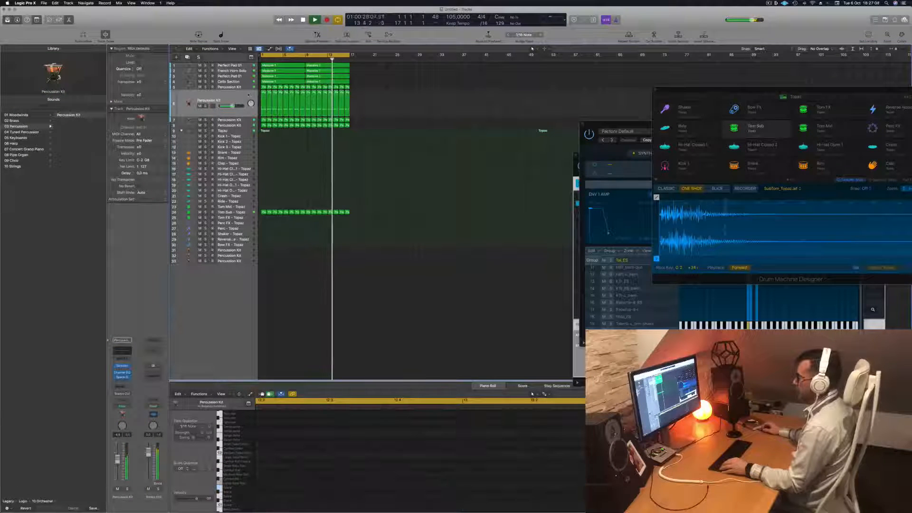
drag(264, 104, 267, 155)
click(243, 155)
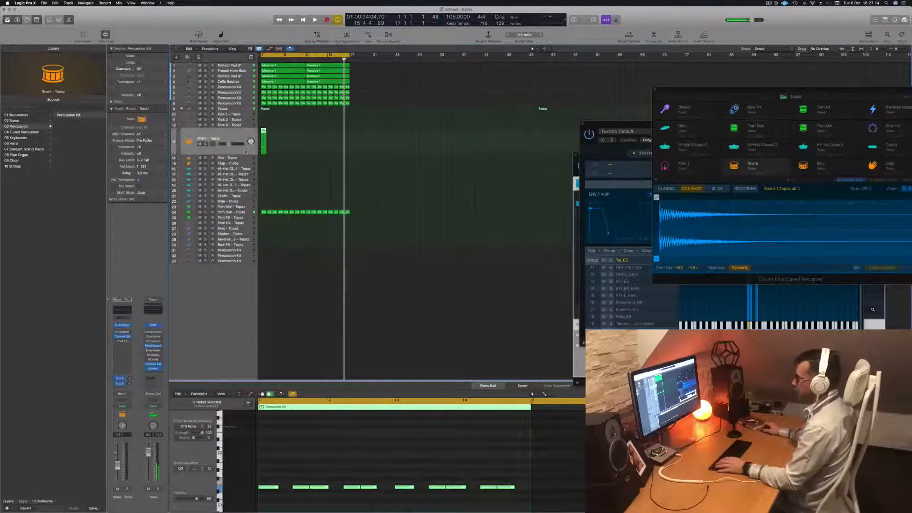
Select all notes of the copied snare region and transpose them up in semitone steps
click(310, 469)
key(super+a)
key(alt+Up)
key(alt+Up)
key(alt+Up)
key(alt+Up)
key(alt+Up)
key(alt+Up)
key(alt+Up)
key(alt+Up)
key(alt+Up)
key(alt+Up)
key(alt+Up)
key(alt+Up)
key(alt+Up)
key(alt+Up)
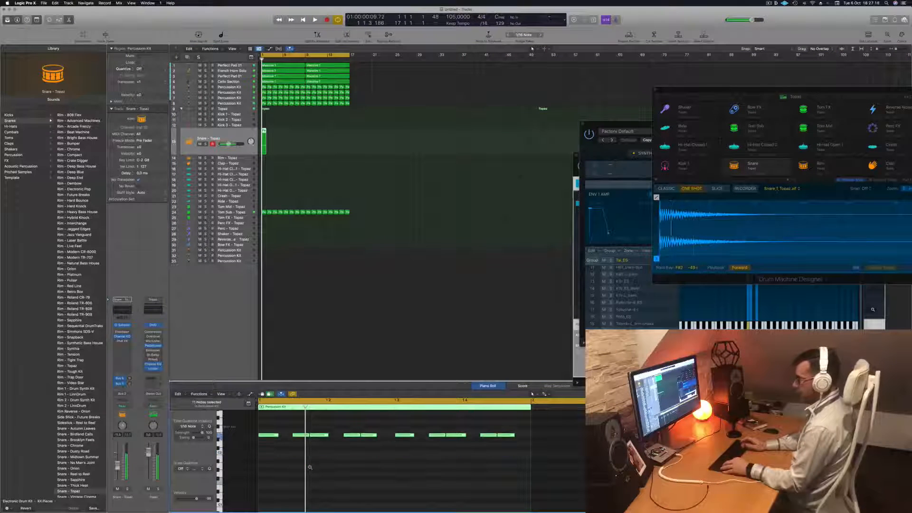
Play back the transposed snare pattern and copy its region along the Snare subtrack to fill all 16 bars
key(space)
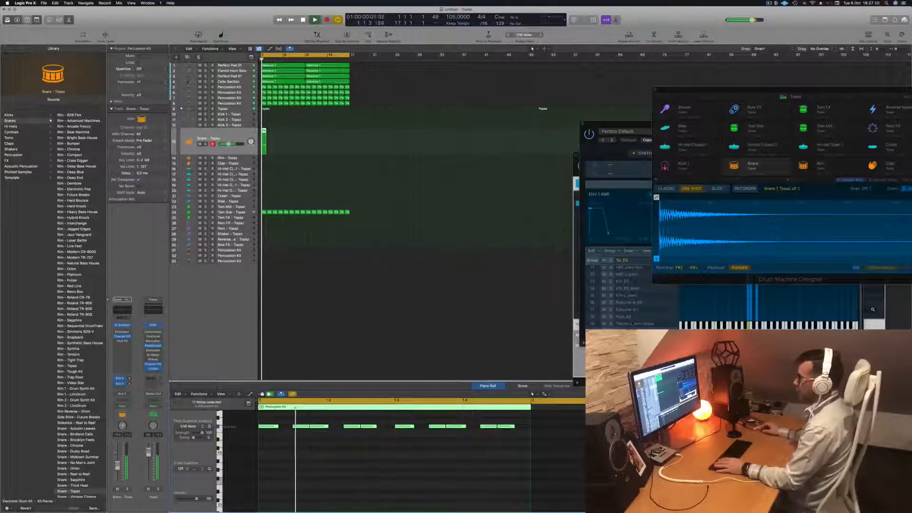
key(space)
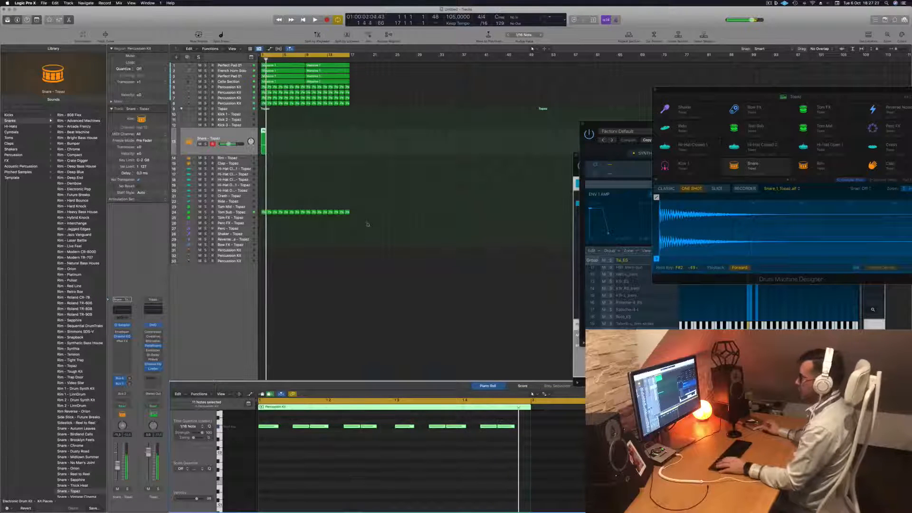
scroll(338, 469, left, 6)
key(space)
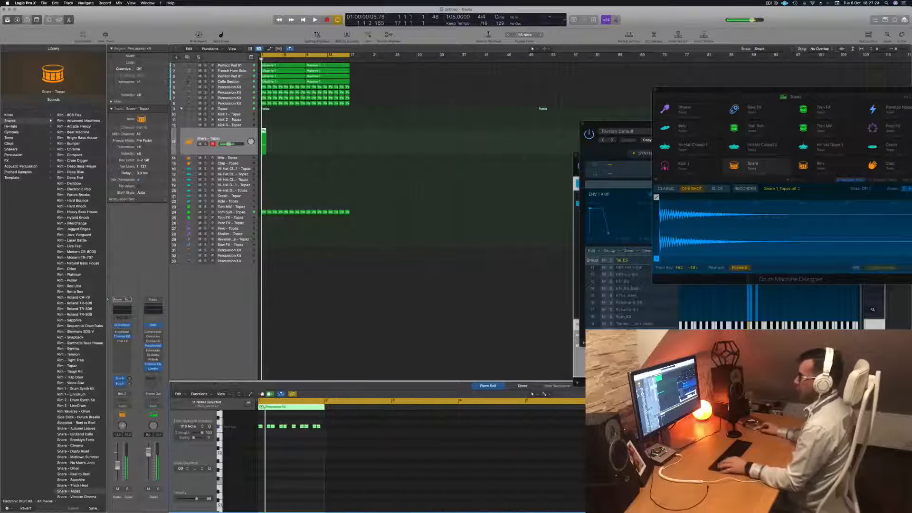
drag(264, 131, 312, 140)
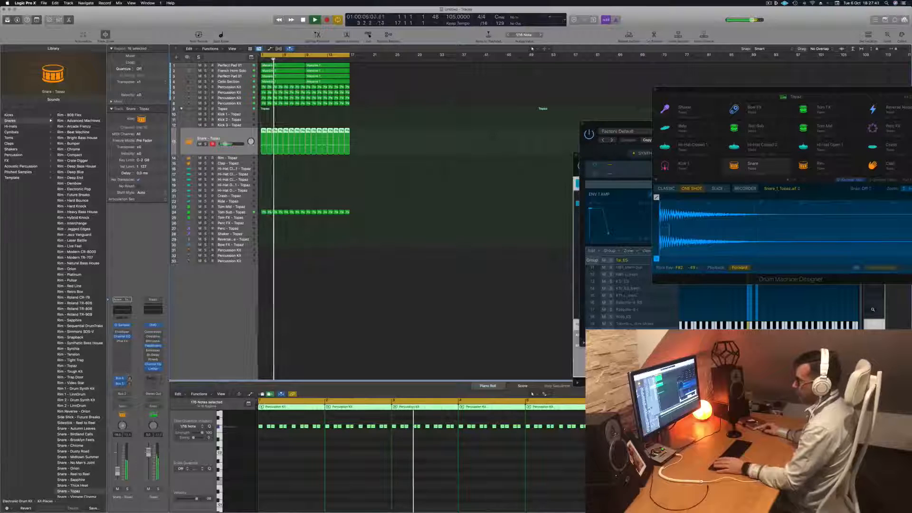
Raise the first send level of the Snare subtrack and add a send to Bus 1 → Aux 1
drag(130, 379, 134, 365)
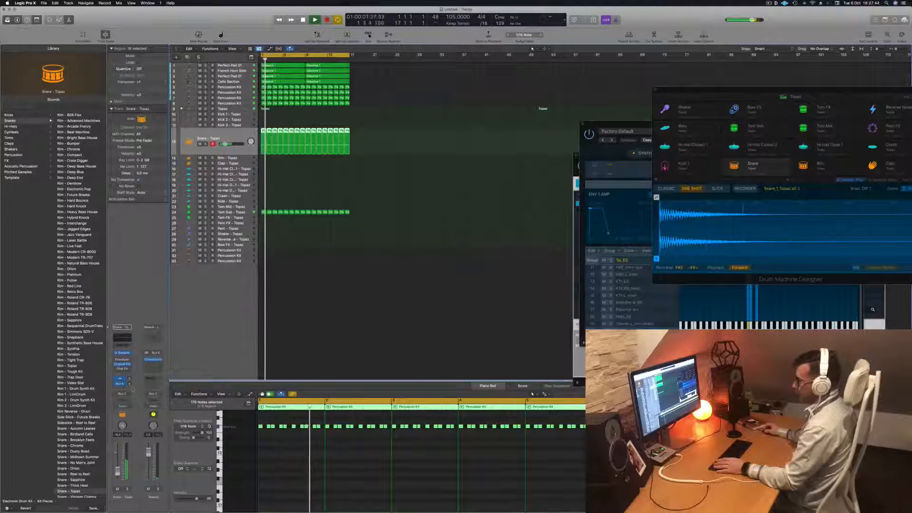
click(124, 390)
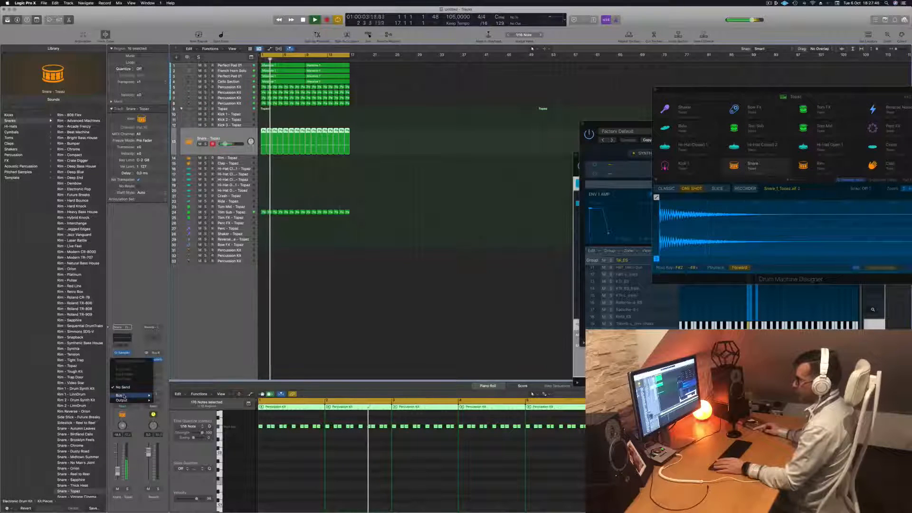
mouse_move(120, 395)
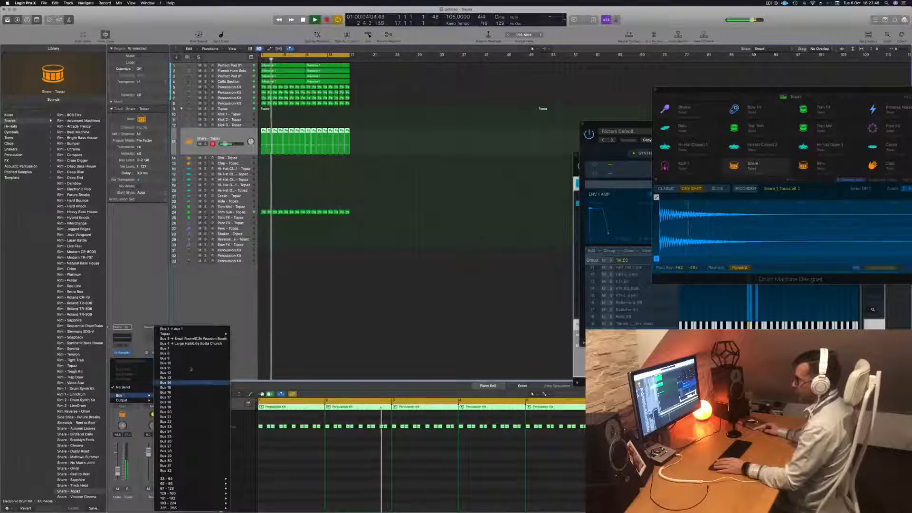
click(190, 329)
key(Return)
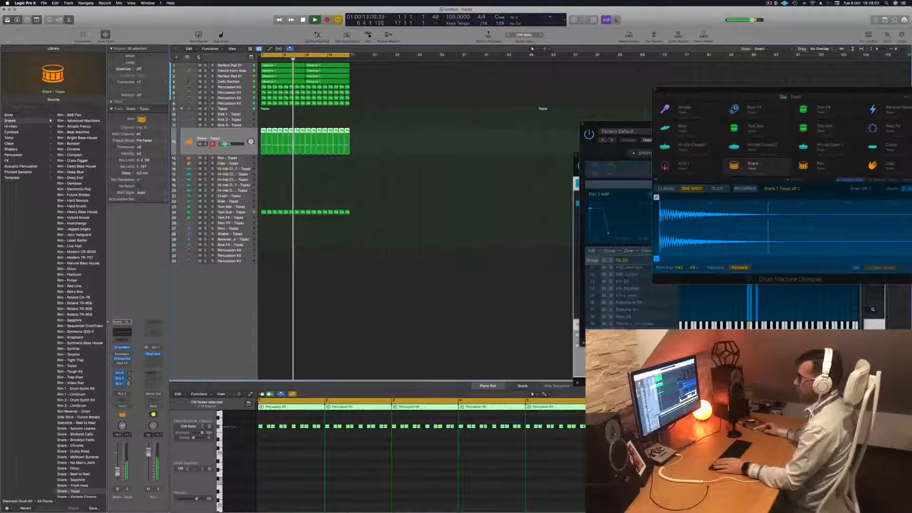
Deselect the snare regions, examine the Snare subtrack's Quick Sampler settings during playback and close the plug-in window
click(403, 194)
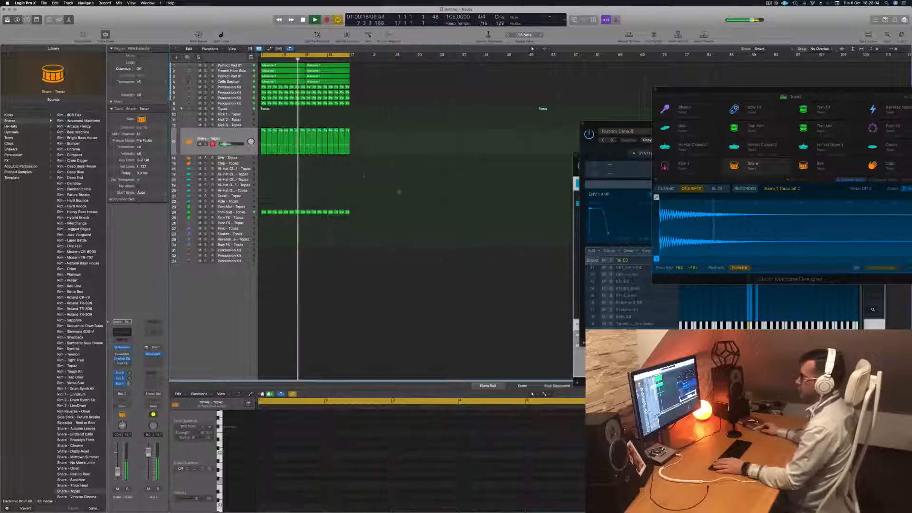
scroll(306, 184, right, 5)
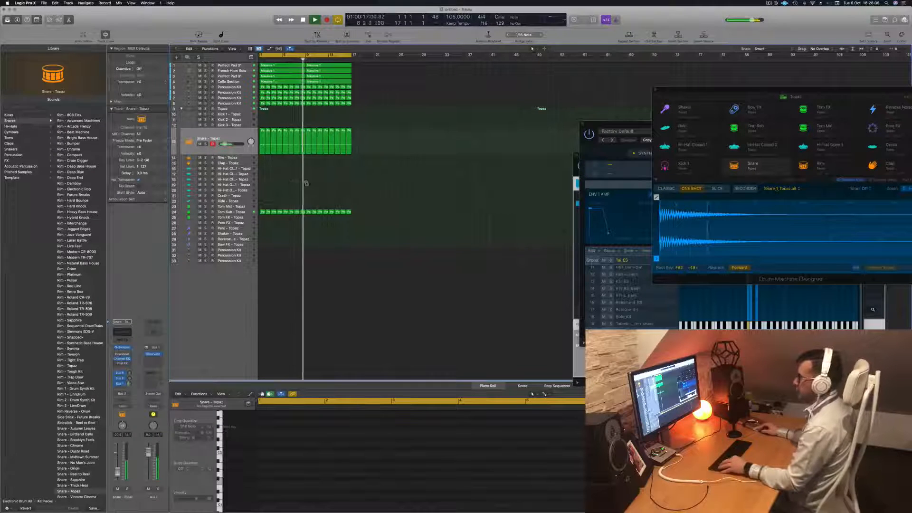
scroll(307, 184, right, 1)
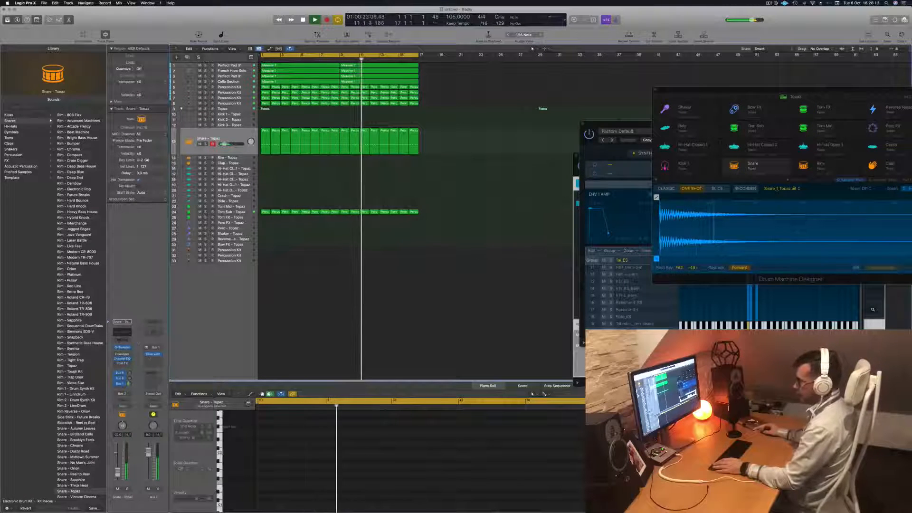
click(122, 348)
drag(459, 85, 497, 88)
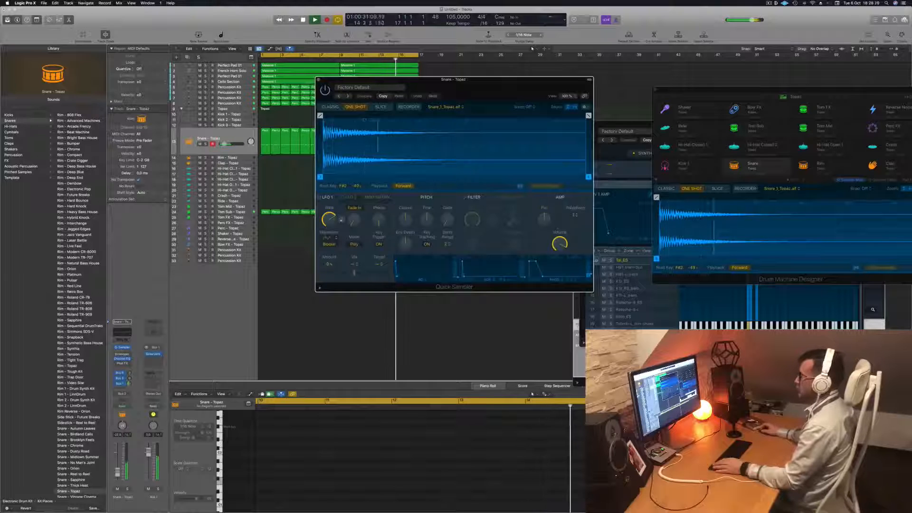
key(super+w)
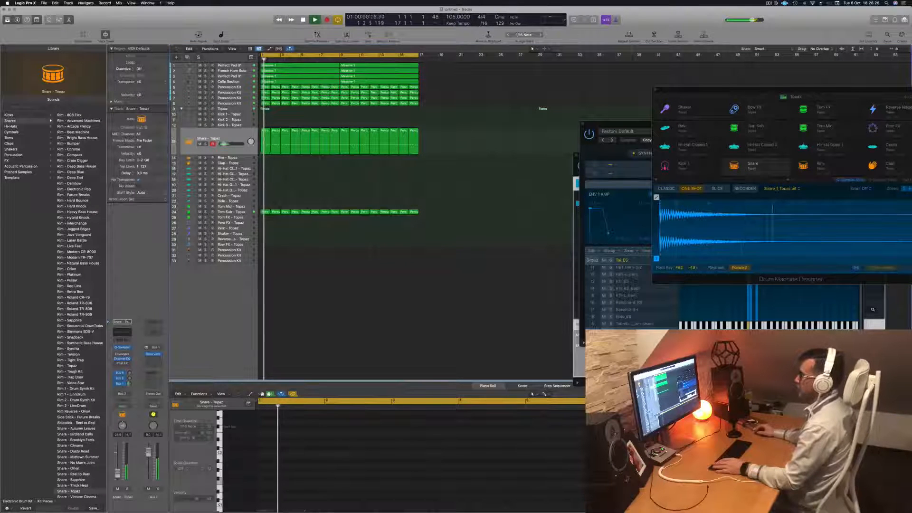
Duplicate the Percussion Kit track on track 8 and copy the first one-bar region of track 7 onto the new track
click(240, 103)
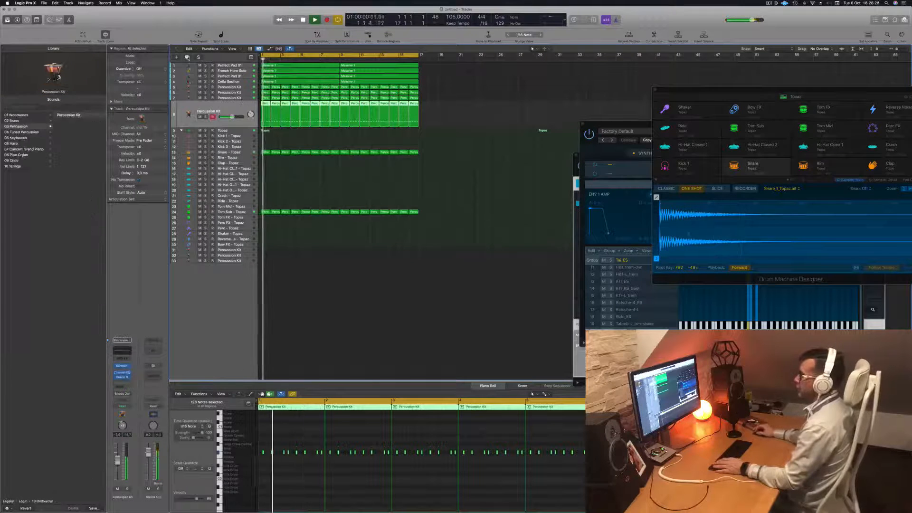
key(super+d)
click(266, 103)
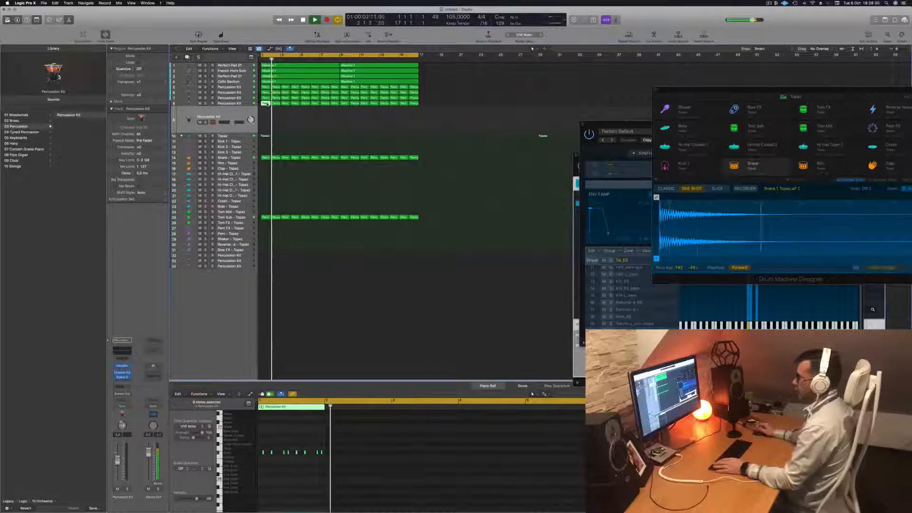
click(265, 97)
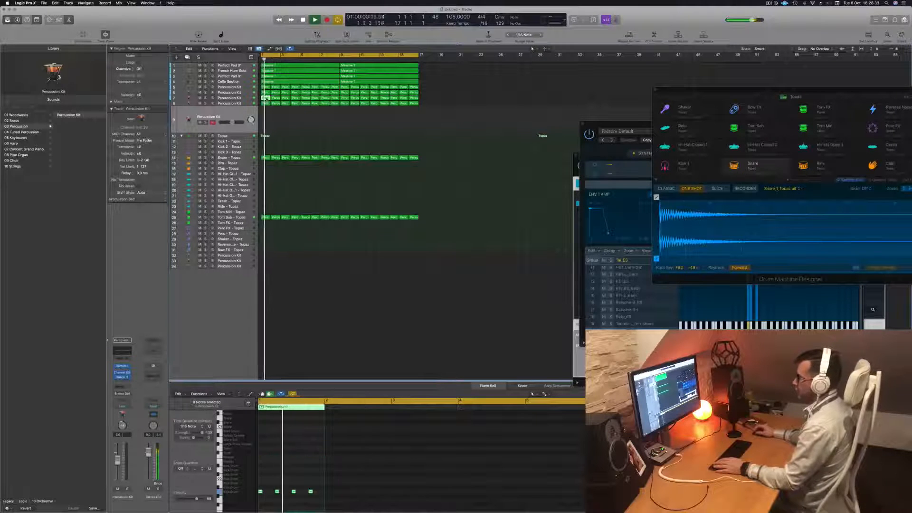
drag(265, 98, 262, 121)
Delete the last three notes of the copied percussion region, move its remaining first note to a higher pitch and play it back
drag(269, 483, 336, 504)
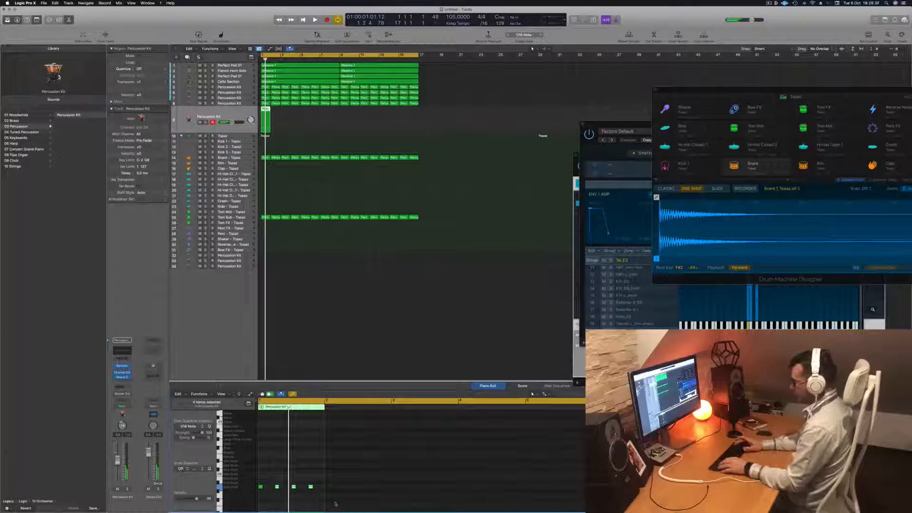
key(space)
scroll(289, 494, down, 3)
scroll(289, 491, down, 4)
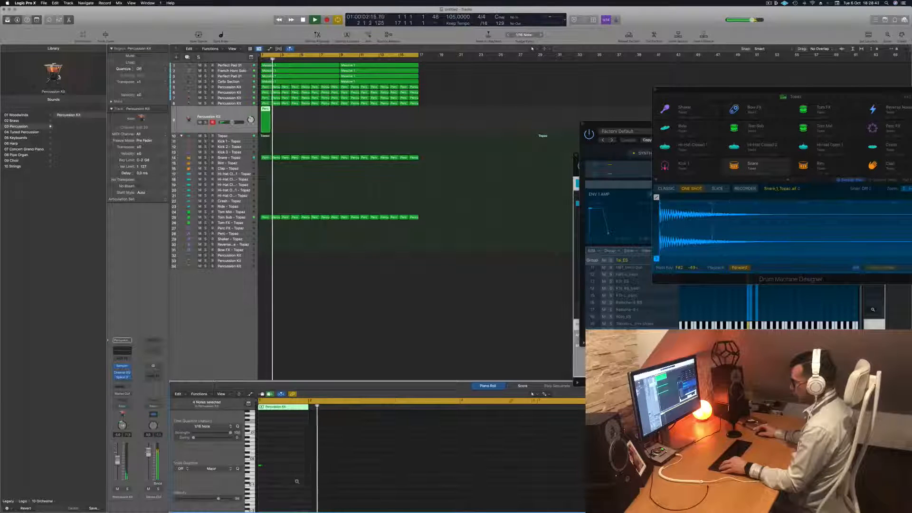
scroll(296, 482, up, 5)
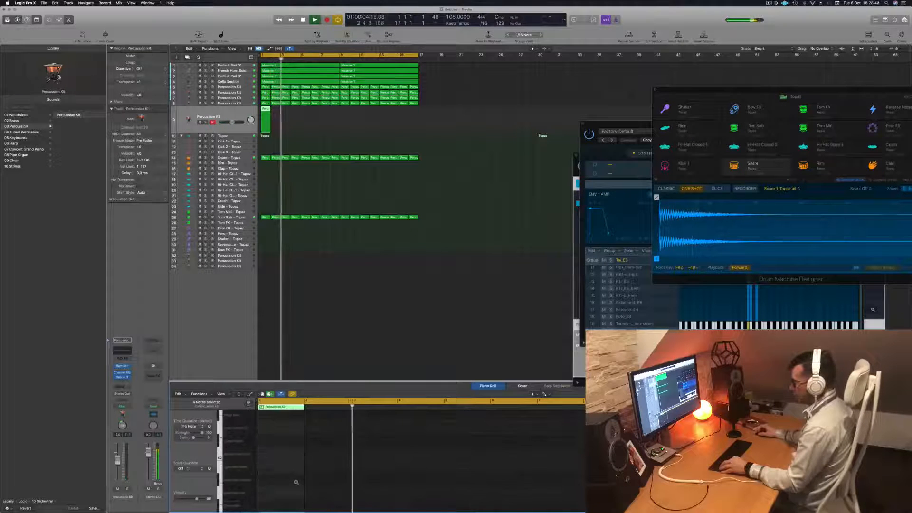
scroll(290, 482, down, 2)
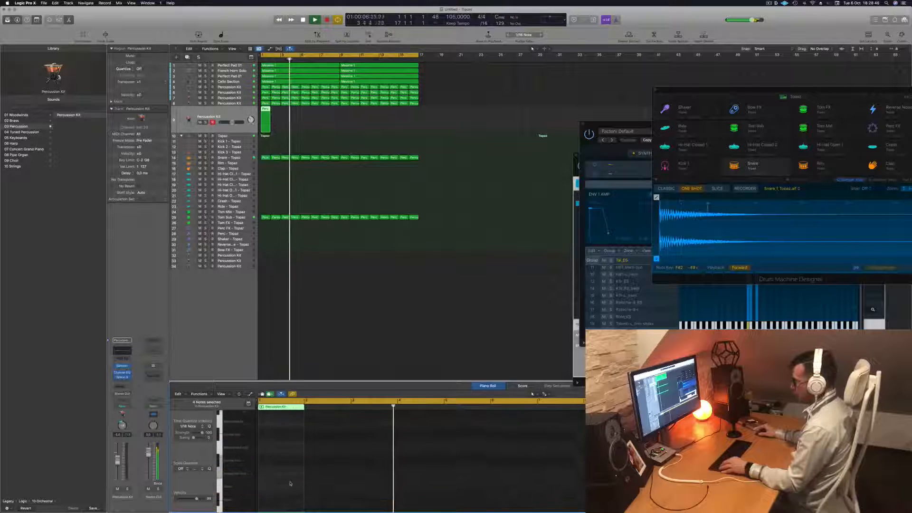
scroll(288, 482, down, 5)
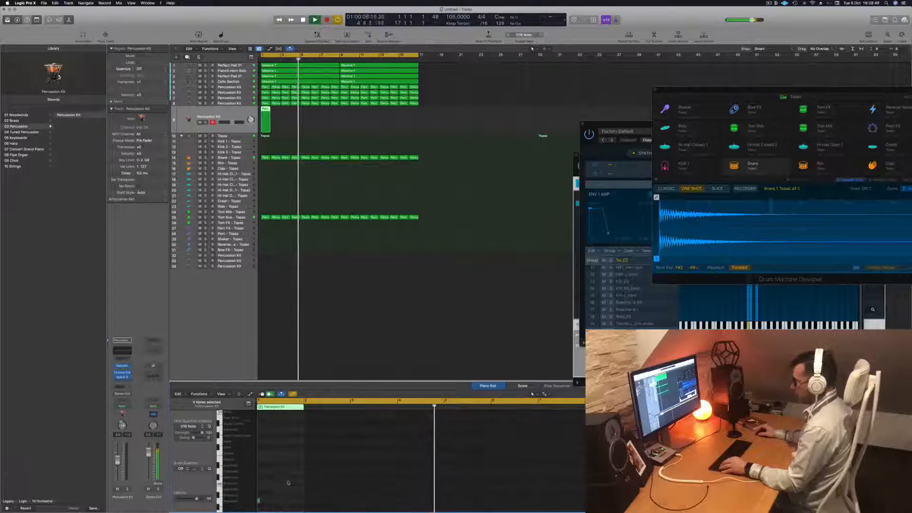
click(259, 485)
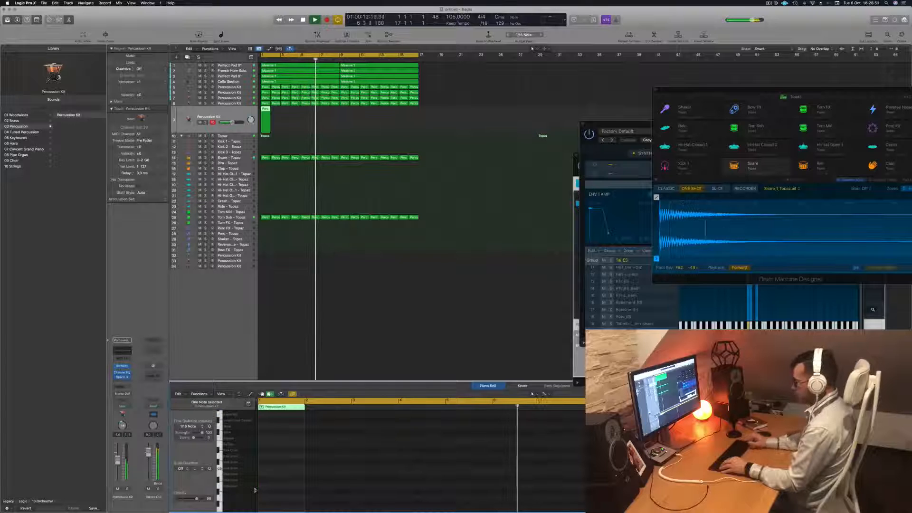
scroll(292, 478, up, 5)
key(space)
key(space)
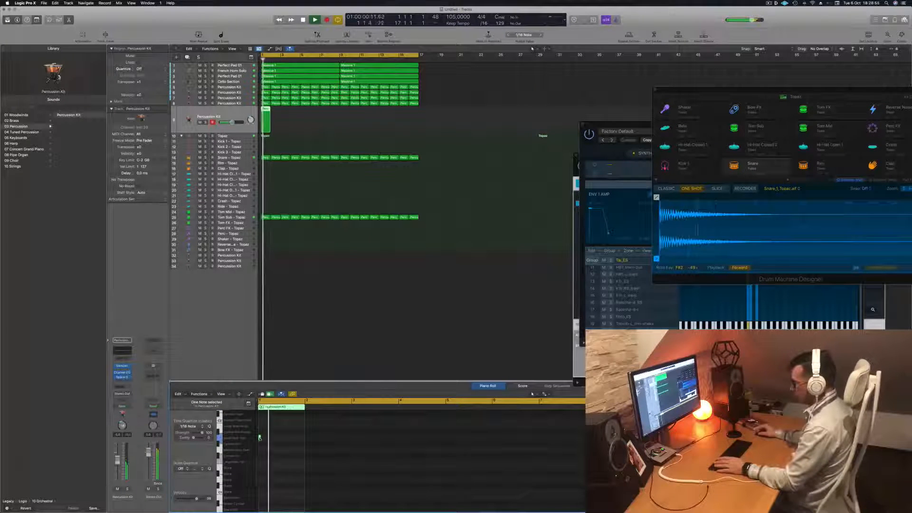
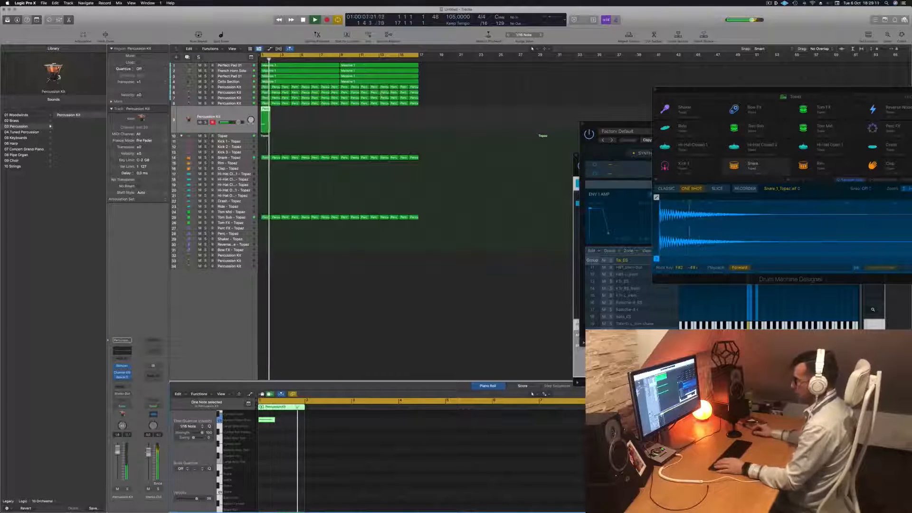
Copy the single-hit region along the selected Percussion Kit track up to bar 17 and play the arrangement from the start
drag(266, 114, 345, 117)
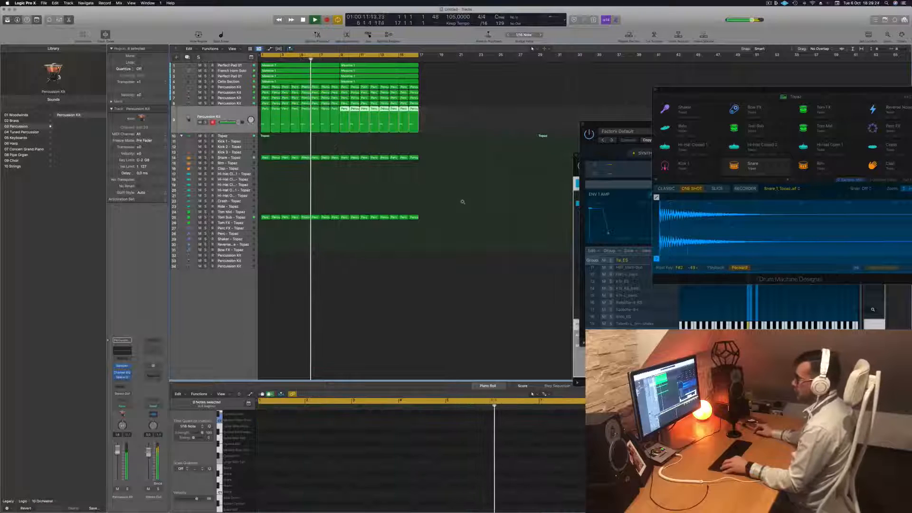
key(super+Up)
scroll(451, 198, down, 2)
scroll(348, 245, down, 3)
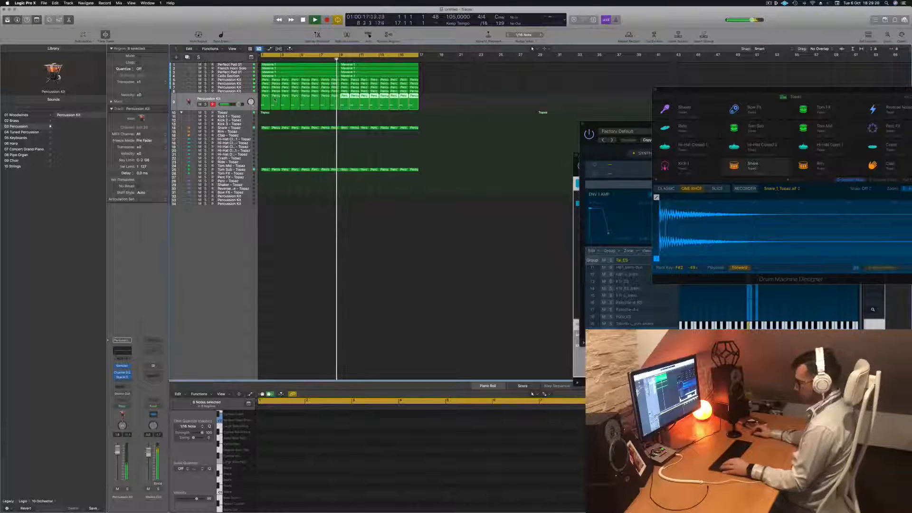
scroll(285, 107, up, 4)
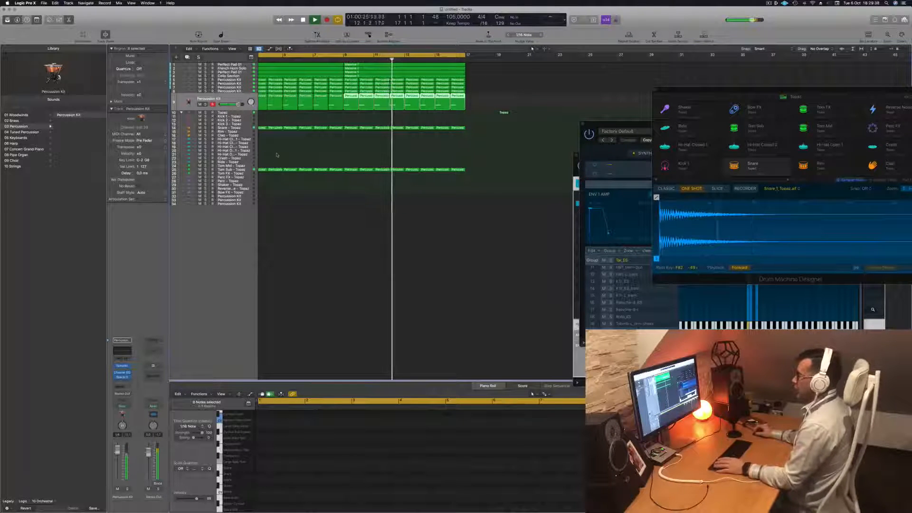
key(Return)
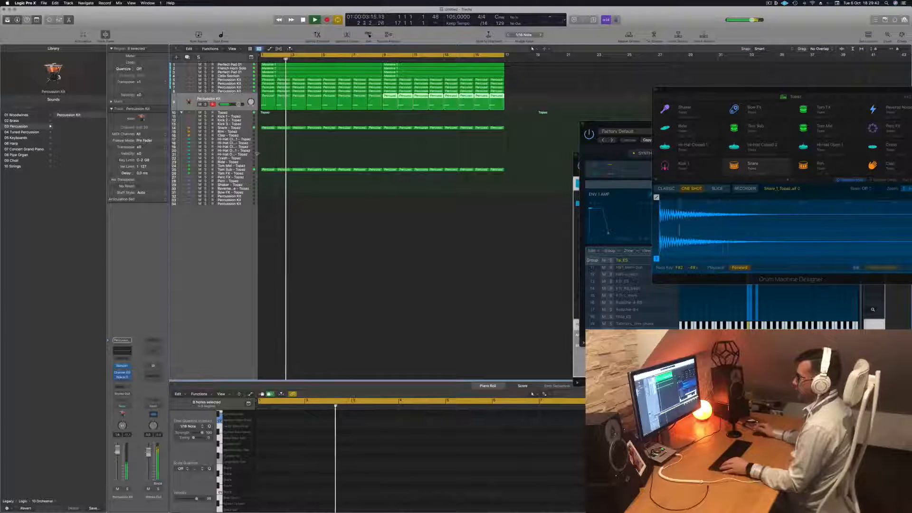
Copy the first one-bar Tom Sub region onto the Perc subtrack and select all its notes for editing
click(269, 169)
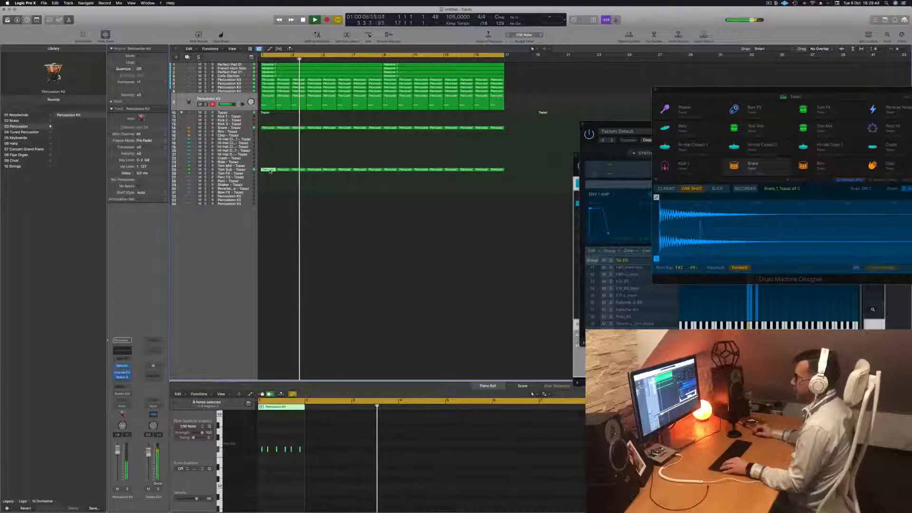
drag(270, 171, 270, 182)
scroll(264, 460, up, 8)
scroll(291, 457, down, 2)
scroll(293, 452, left, 1)
drag(265, 440, 492, 469)
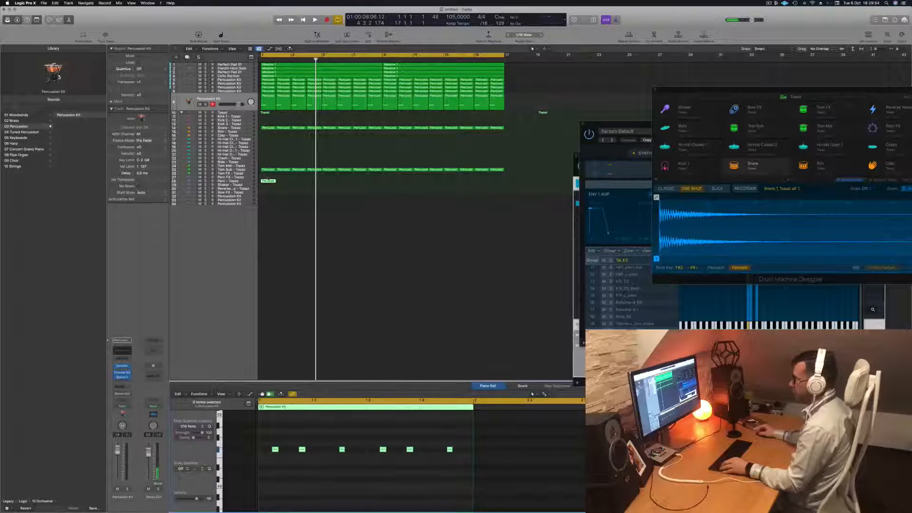
Try the copied region on the Perc FX subtrack, playing it back and shifting the pitch of its notes
drag(268, 182, 268, 177)
key(space)
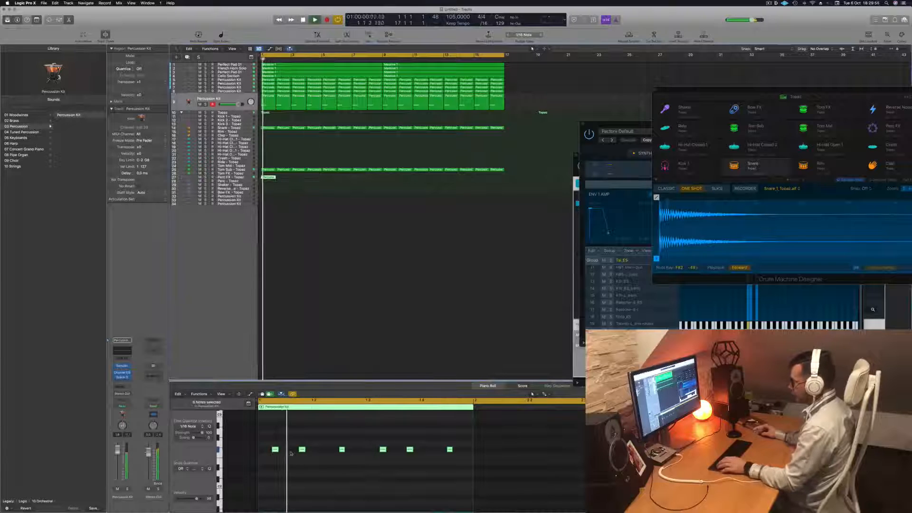
key(space)
drag(269, 441, 472, 467)
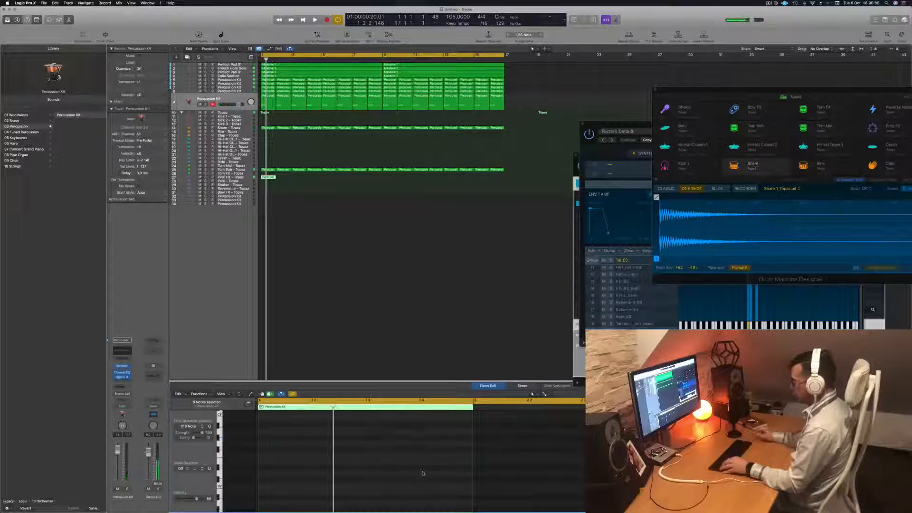
scroll(358, 462, up, 5)
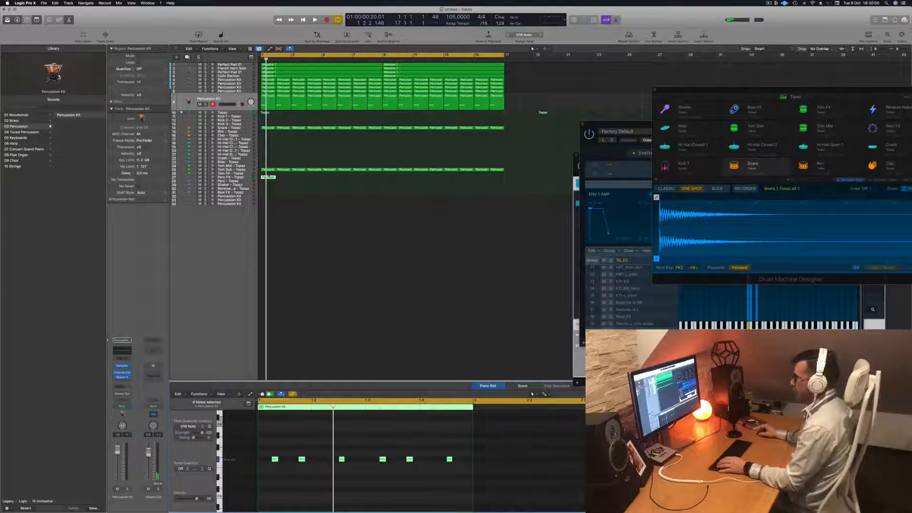
Move the copied region to the Shaker subtrack, change the pitch of its six notes and play it back
drag(268, 178, 269, 188)
key(space)
drag(275, 448, 473, 481)
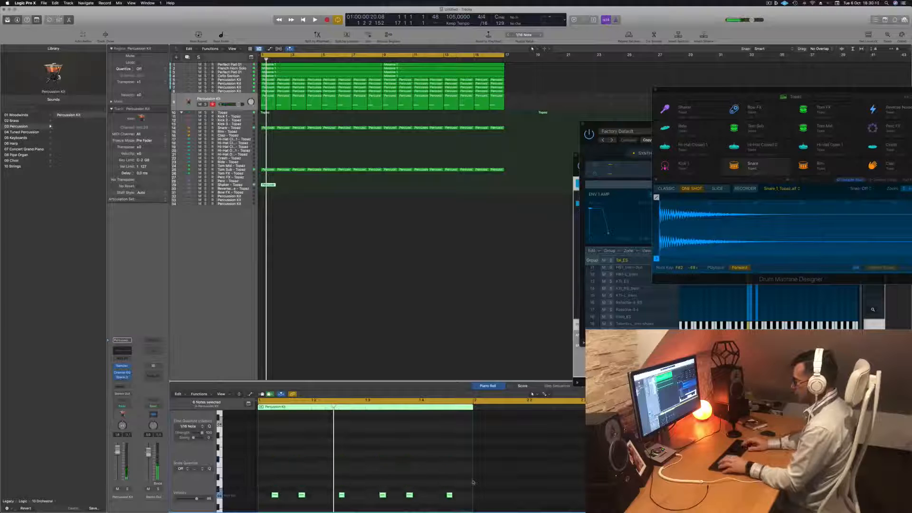
key(space)
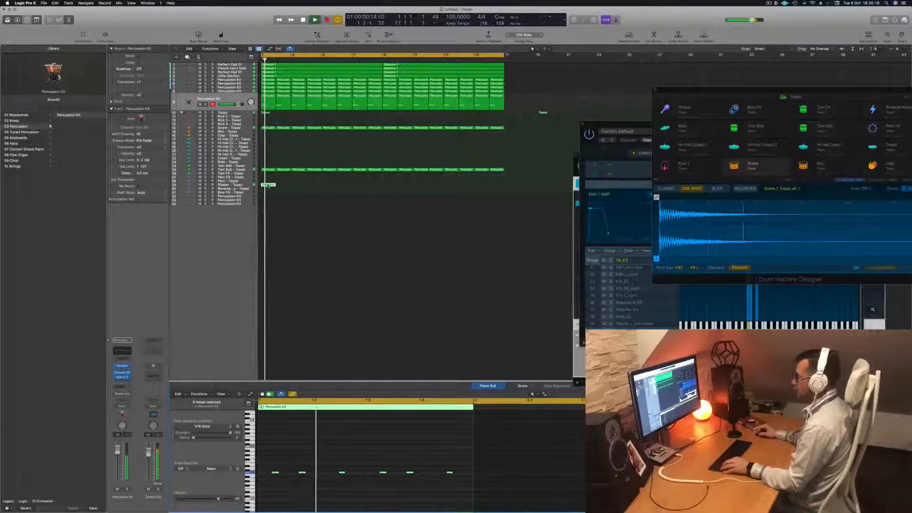
Copy the one-bar Shaker region repeatedly along its subtrack until it fills the arrangement up to bar 17
drag(268, 185, 327, 188)
shift+click(266, 185)
shift+click(264, 185)
mouse_move(402, 186)
mouse_down()
mouse_move(272, 188)
mouse_move(386, 192)
mouse_up()
click(245, 186)
key(super+z)
click(293, 191)
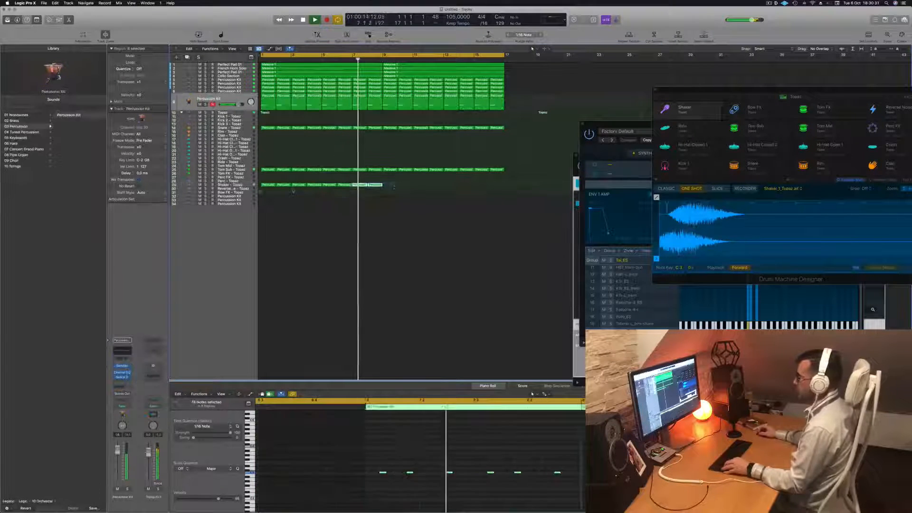
drag(271, 186, 389, 186)
Select the Shaker subtrack, enlarge it and insert a stereo Stereo Delay in its channel strip
click(245, 185)
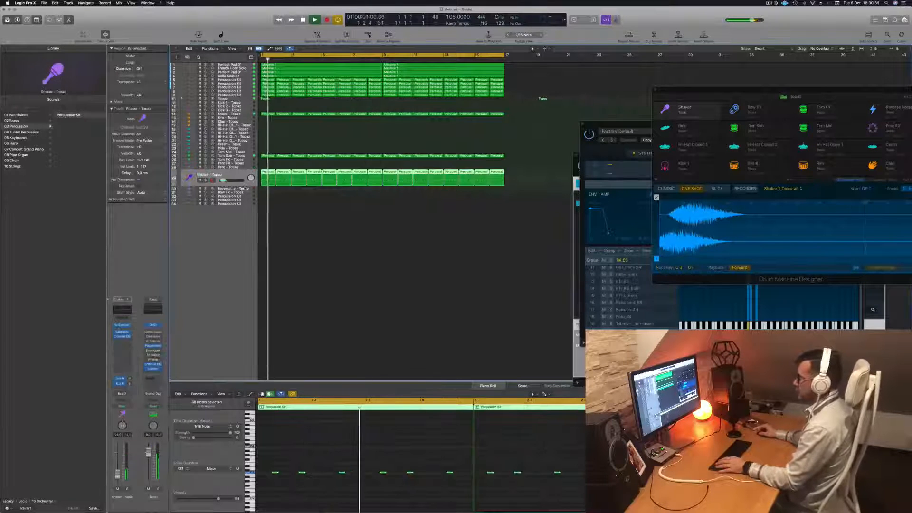
drag(245, 186, 245, 203)
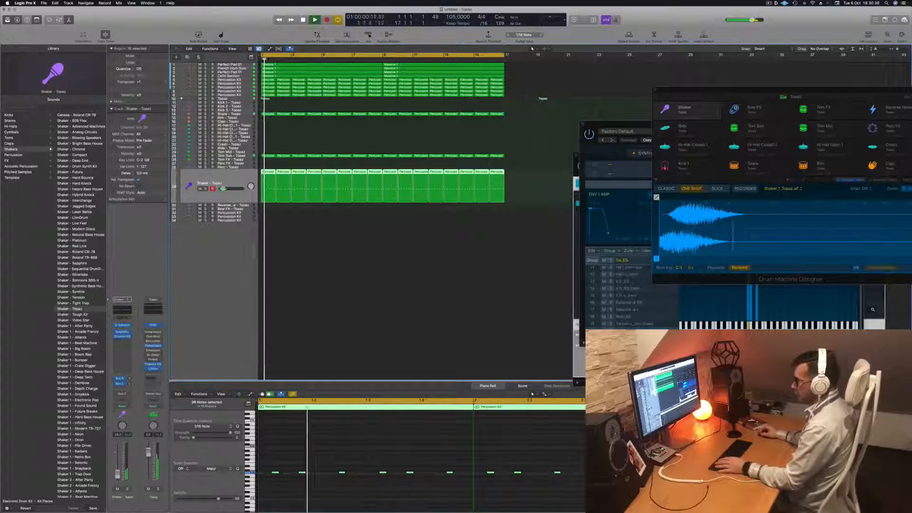
click(122, 341)
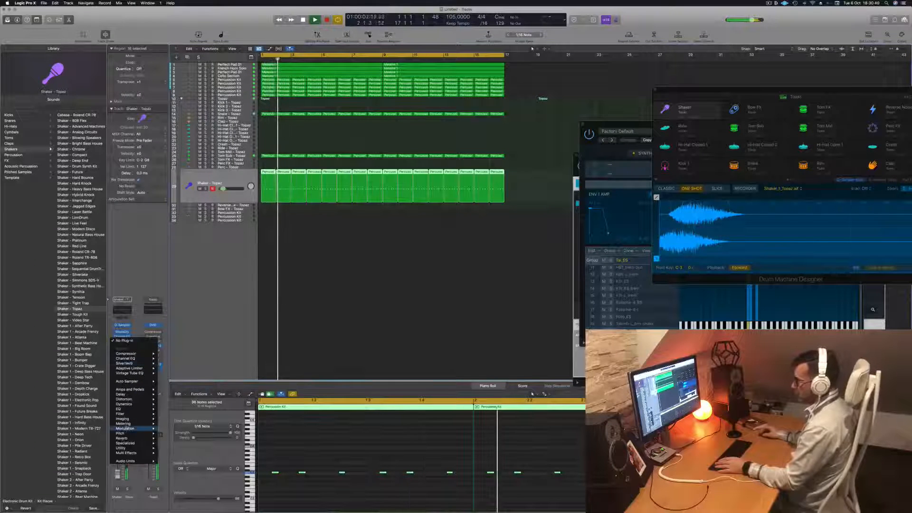
mouse_move(133, 395)
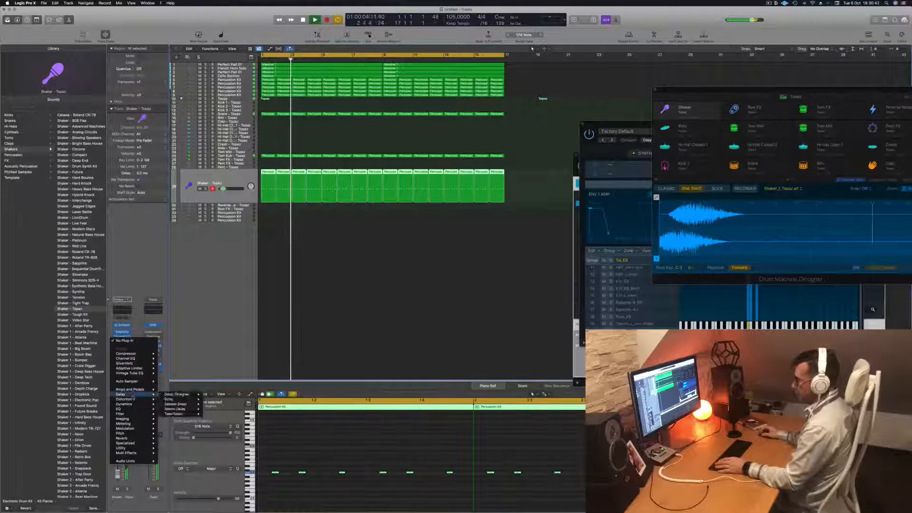
mouse_move(177, 409)
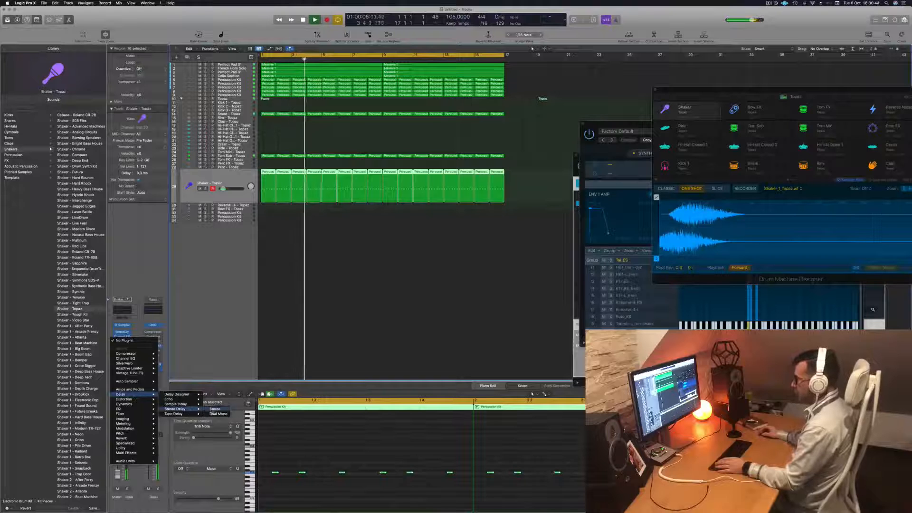
click(214, 408)
drag(400, 86, 350, 153)
Audition Stereo Delay presets with small output mix and Shaker level adjustments, load the 1/16 Note preset and close the plug-in window
click(312, 153)
click(292, 153)
click(291, 152)
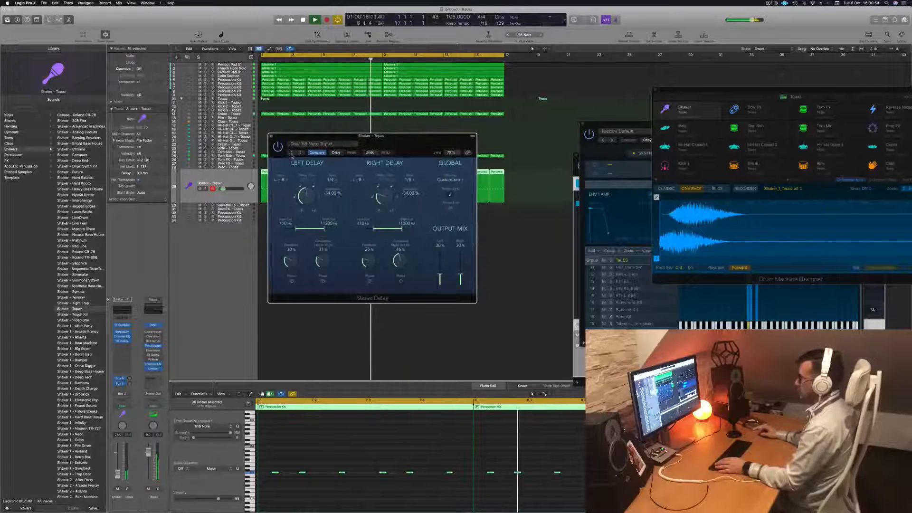
drag(118, 475, 118, 474)
drag(460, 275, 440, 281)
click(291, 153)
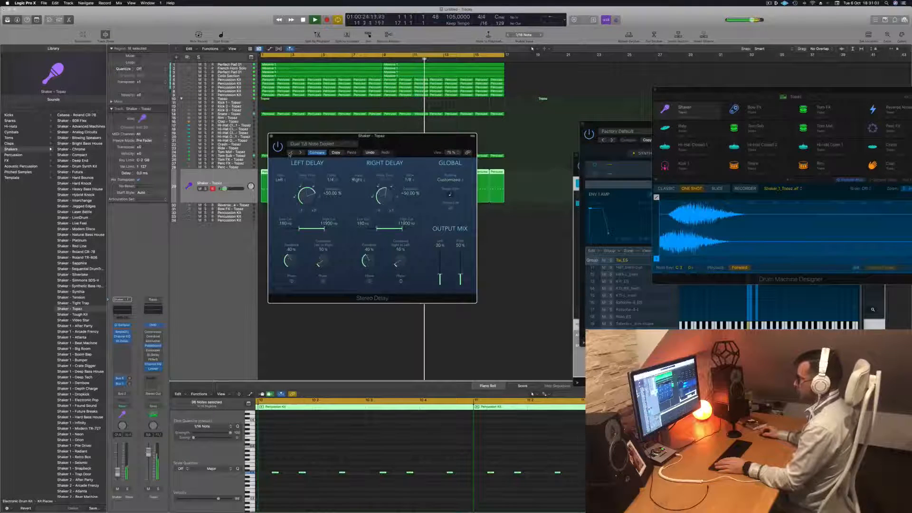
click(331, 144)
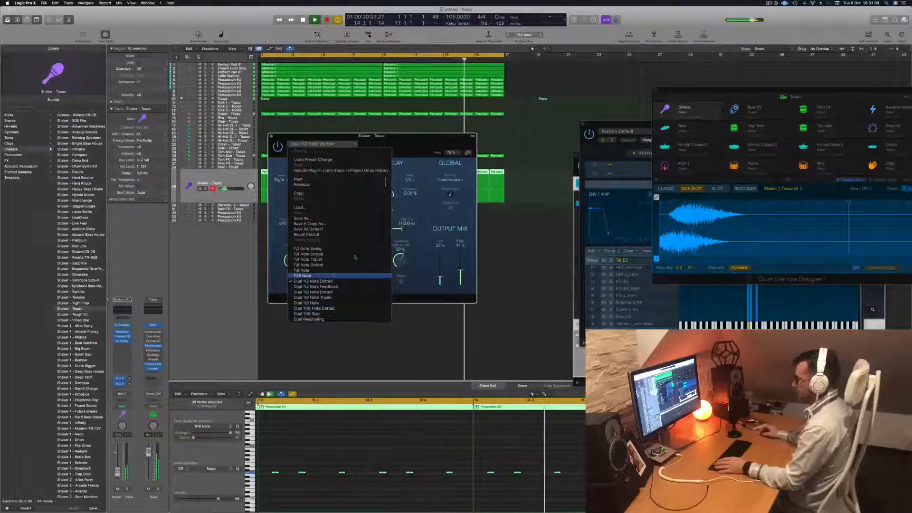
click(343, 275)
drag(396, 141, 411, 114)
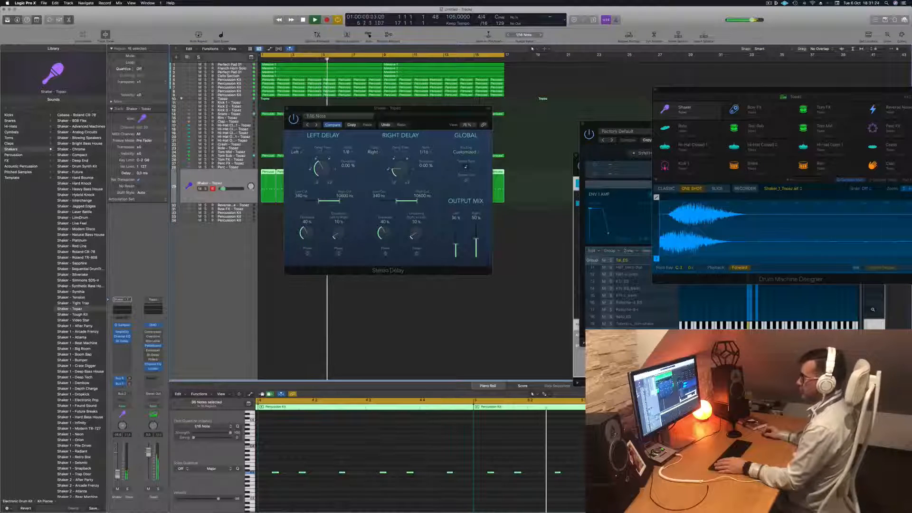
click(287, 109)
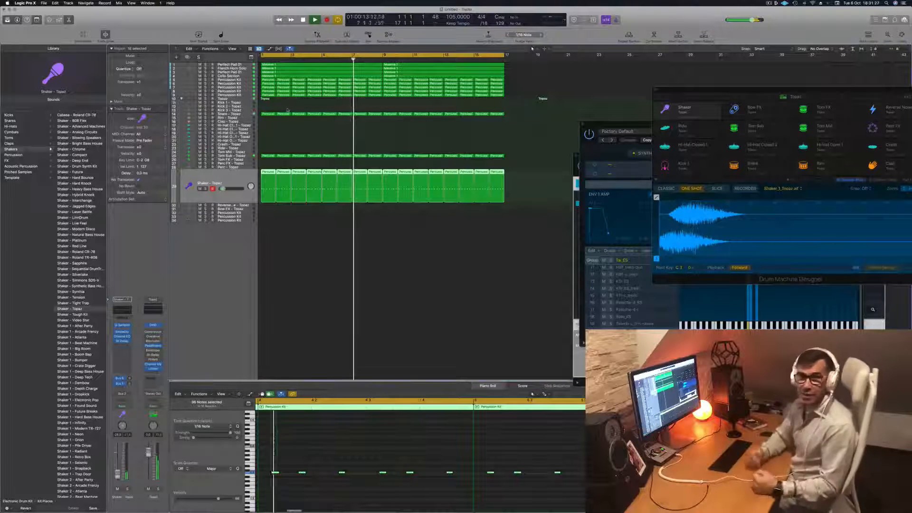
Repeat all regions once to extend the arrangement to bar 33 and widen the cycle range over the new section
click(458, 134)
key(Return)
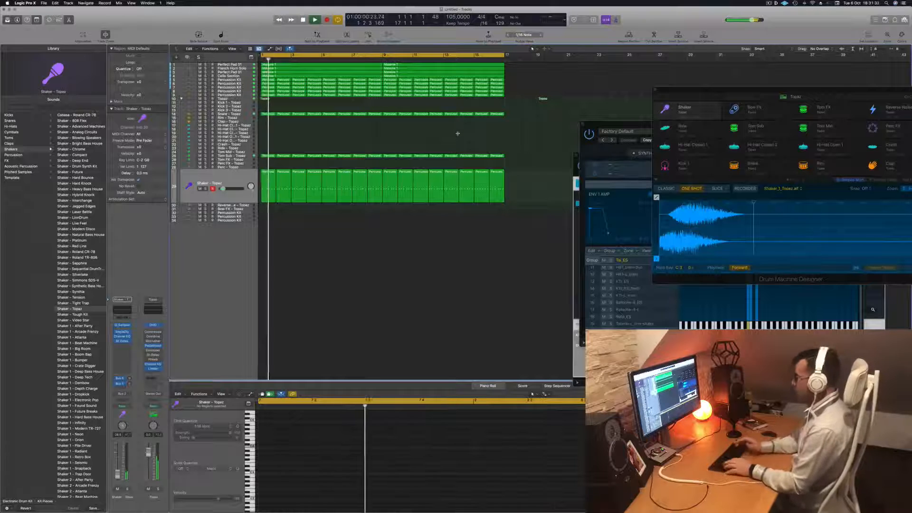
key(super+a)
key(super+r)
scroll(440, 142, down, 3)
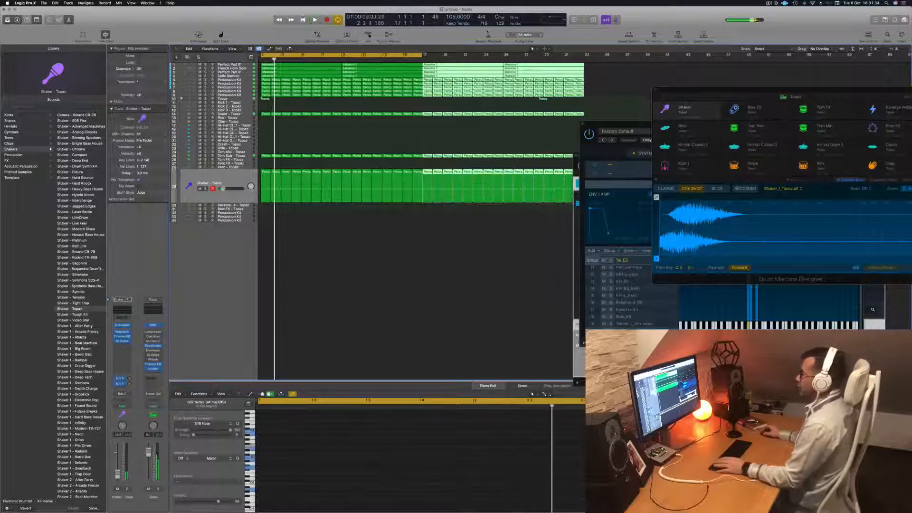
drag(425, 56, 583, 61)
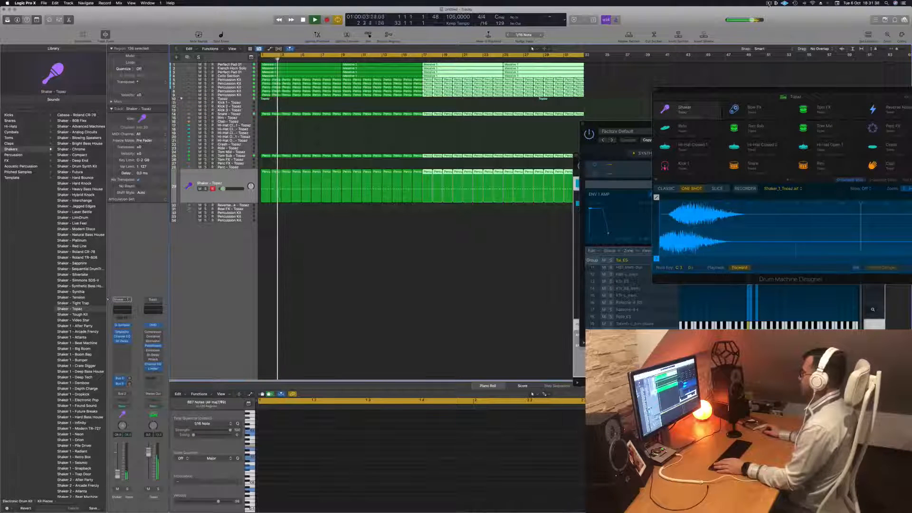
Duplicate the first Perfect Pad 01 track and copy its four regions onto the new track
drag(626, 124, 654, 238)
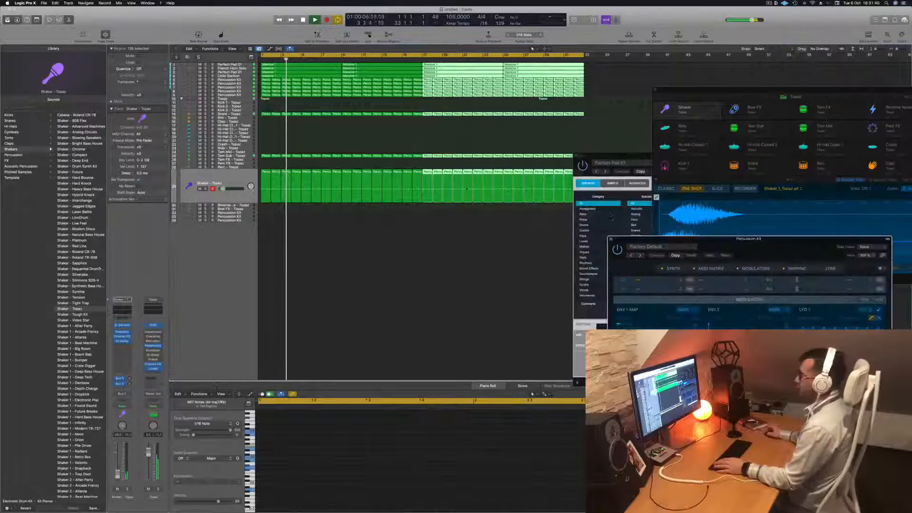
click(241, 73)
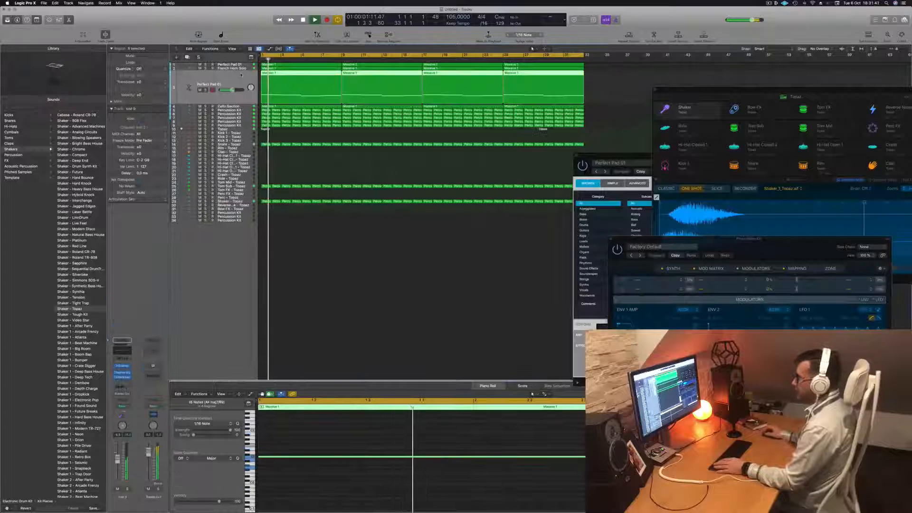
click(241, 65)
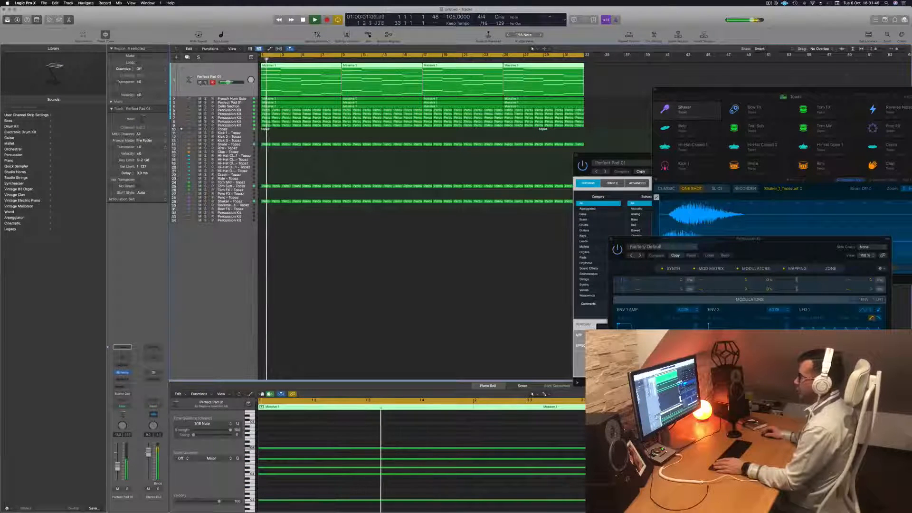
click(206, 83)
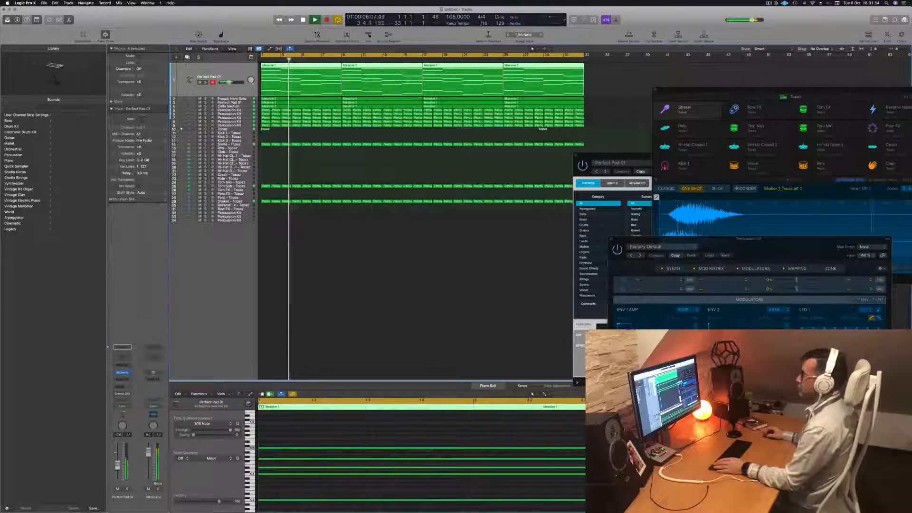
key(super+d)
key(space)
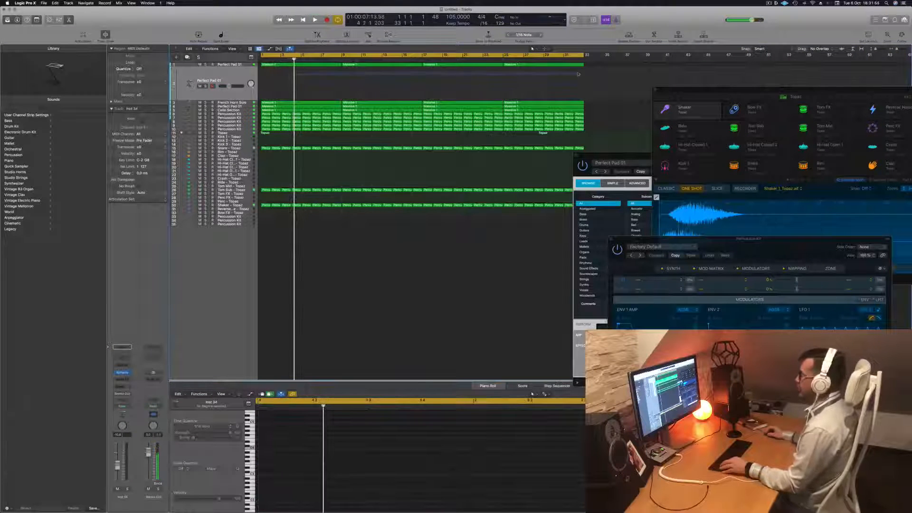
drag(582, 71, 275, 84)
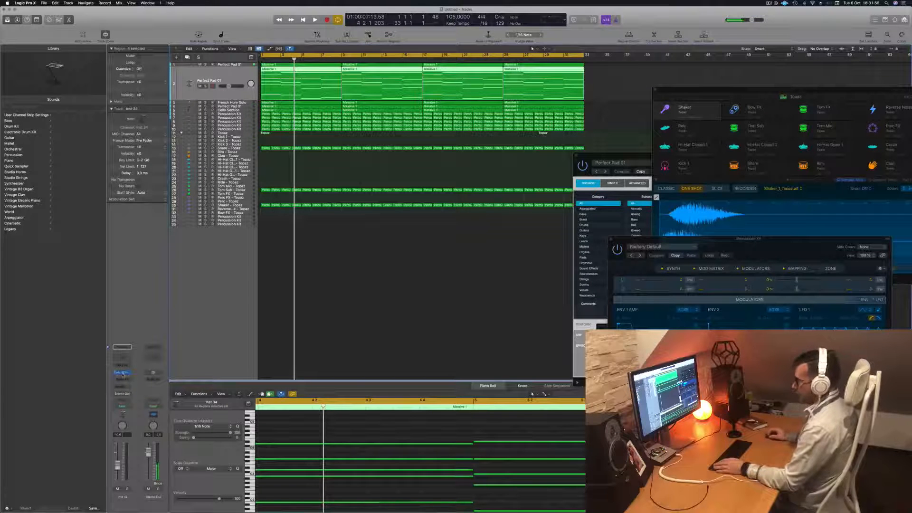
Load the Arpeggiated preset 80s Simple Synth Patterns in Alchemy on the duplicated track and move the plug-in window aside
drag(523, 83, 513, 90)
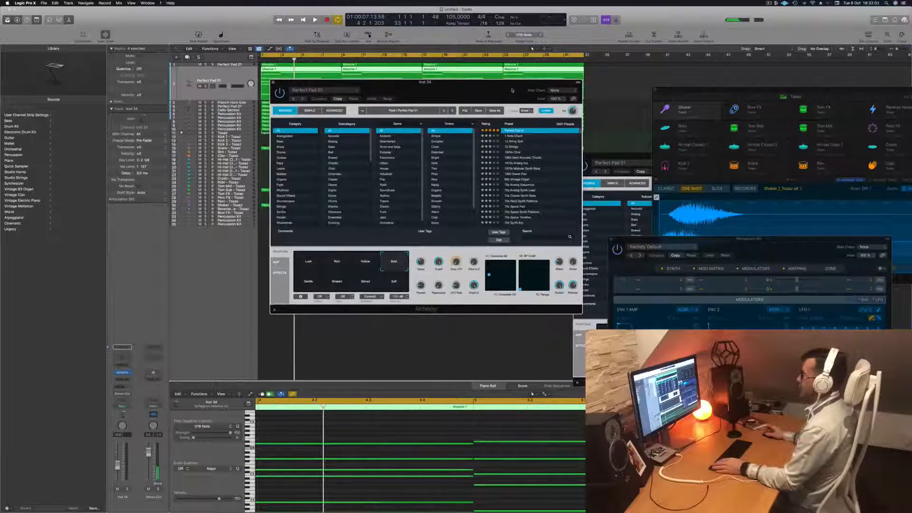
click(288, 136)
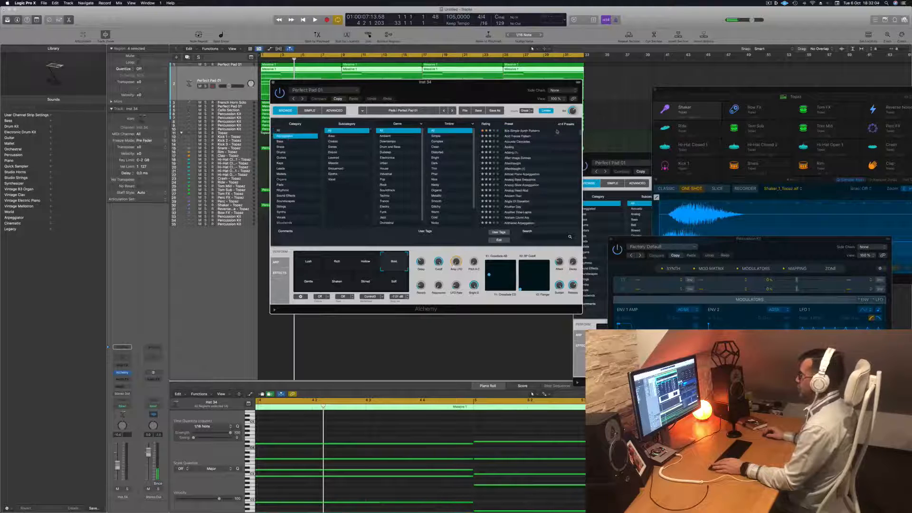
click(533, 131)
drag(532, 82, 646, 66)
Adjust the arpeggiated track's volume, start playback and switch the Alchemy performance snapshot to Muffled
drag(118, 468, 118, 465)
key(space)
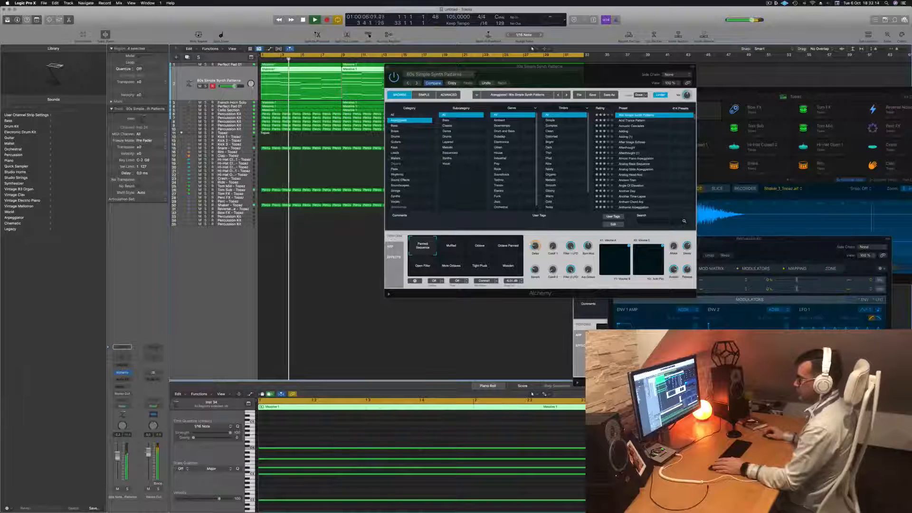
click(451, 246)
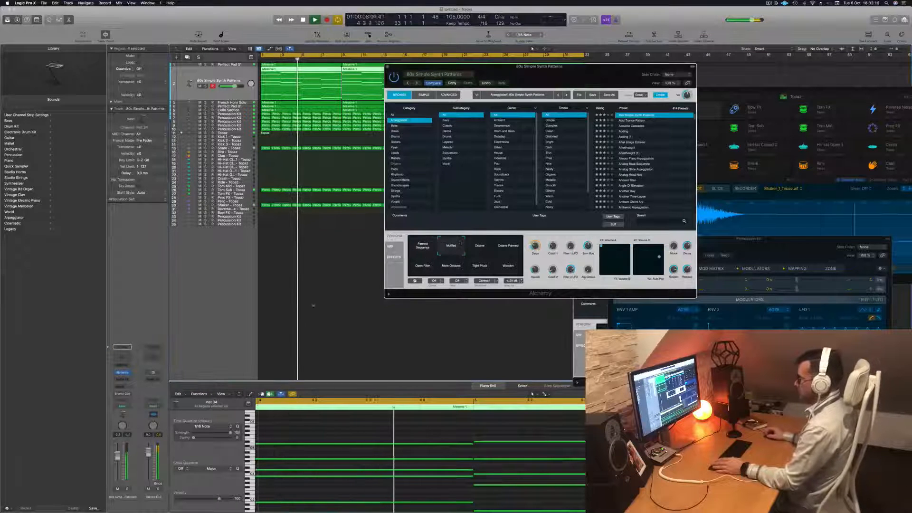
Audition the Octave and Open Filter snapshots, plus the Alchemy presets Acid Trance Pattern, Acoustic Cascades and Adding, during playback
click(480, 245)
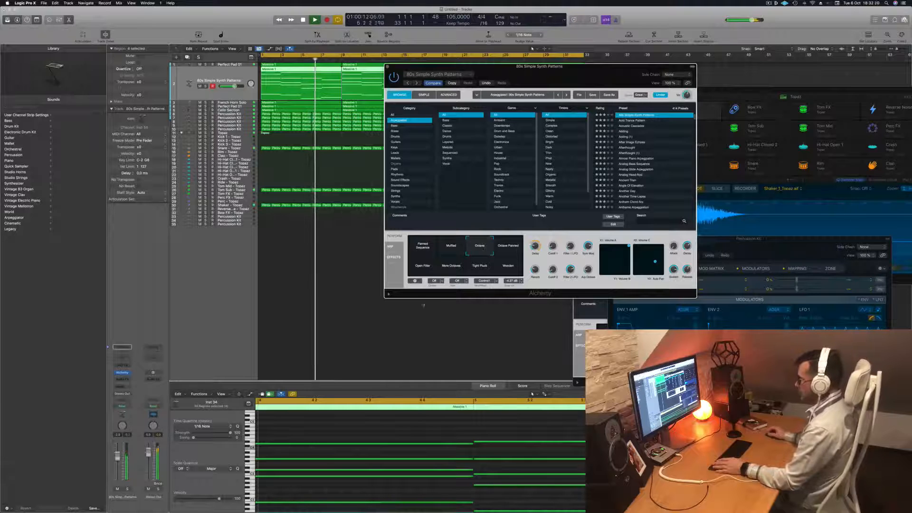
click(423, 266)
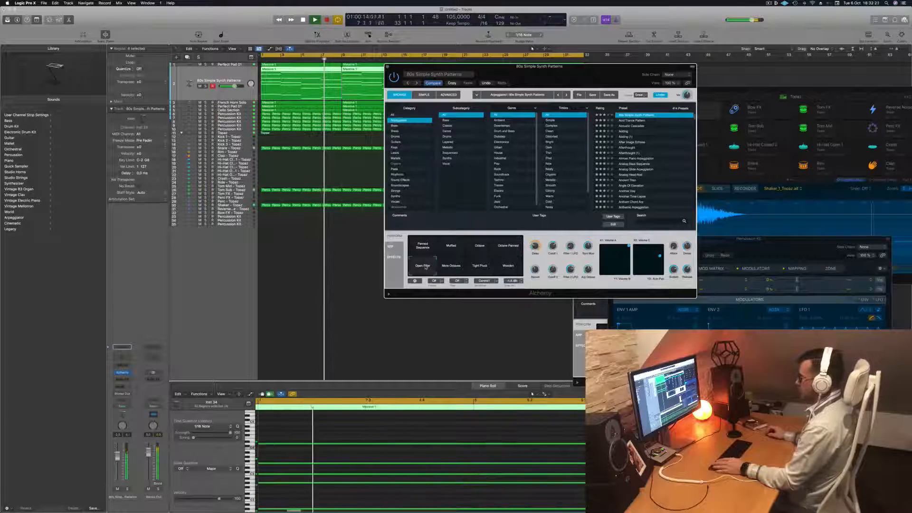
click(639, 120)
key(Return)
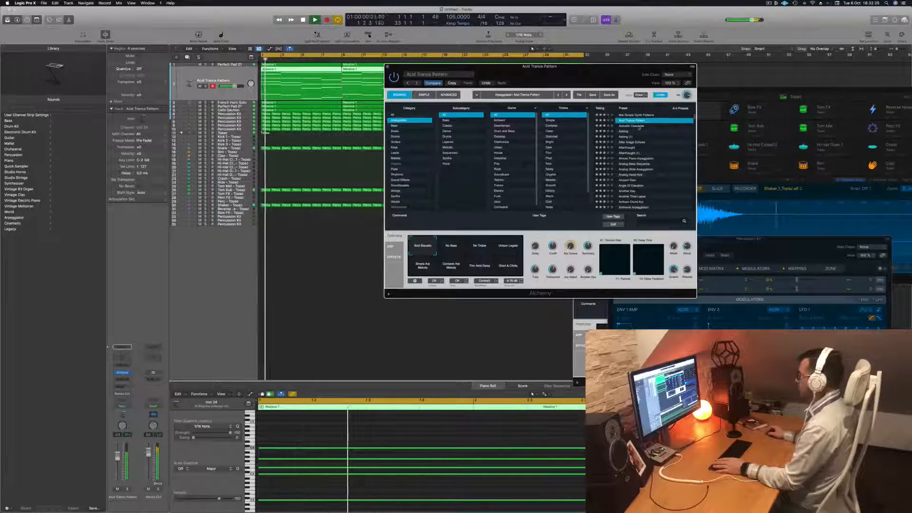
click(639, 126)
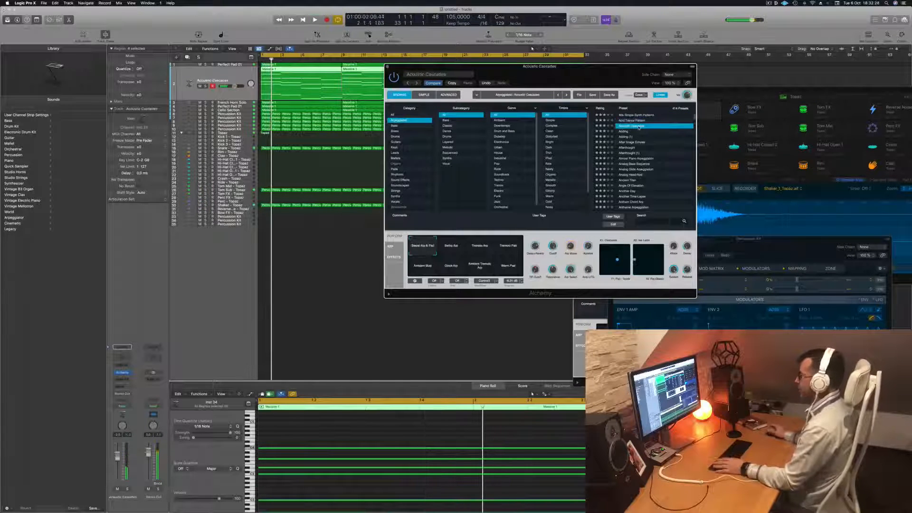
drag(615, 67, 629, 63)
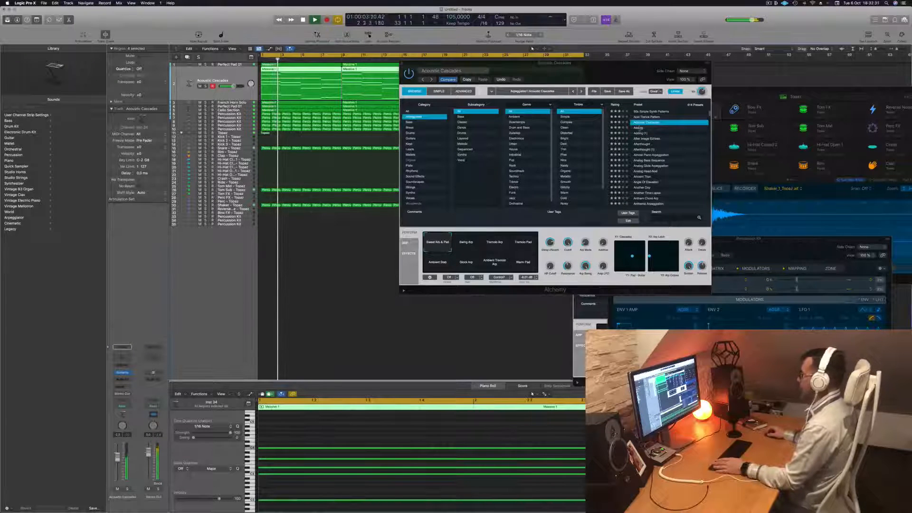
click(639, 128)
scroll(645, 130, up, 3)
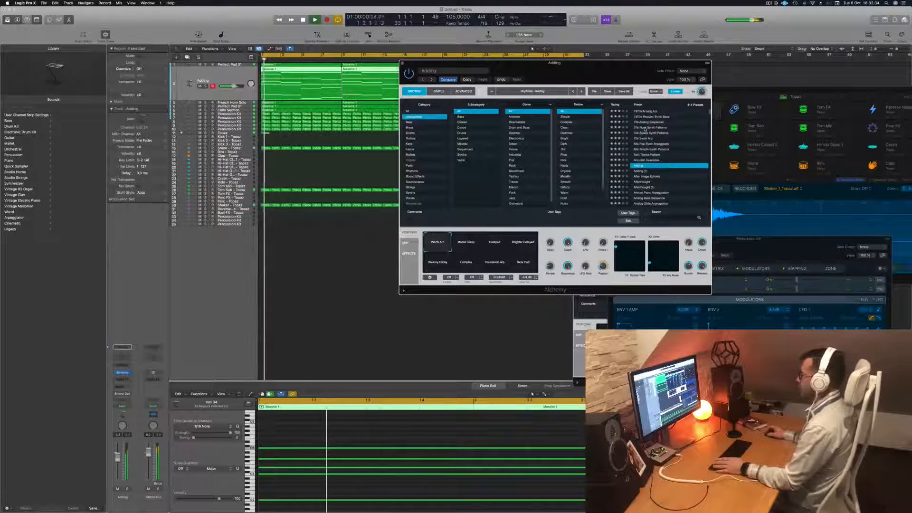
Load the 1970s Analog Arp preset in Alchemy and trim the track's volume slightly
click(654, 111)
drag(614, 67, 634, 69)
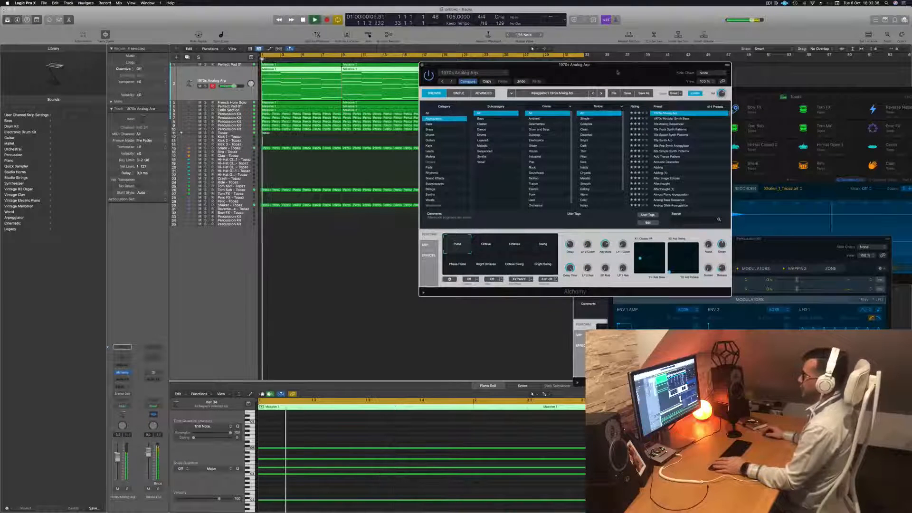
drag(117, 463, 117, 463)
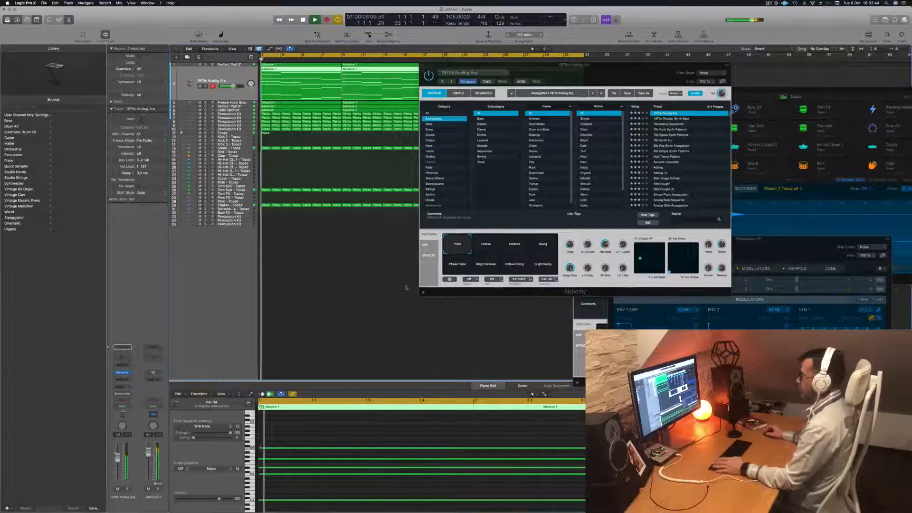
Audition the Swing, Phase Pulse, Bright Octaves, Octave Swing and Bright Swing snapshots, return to Pulse and restart playback
click(552, 249)
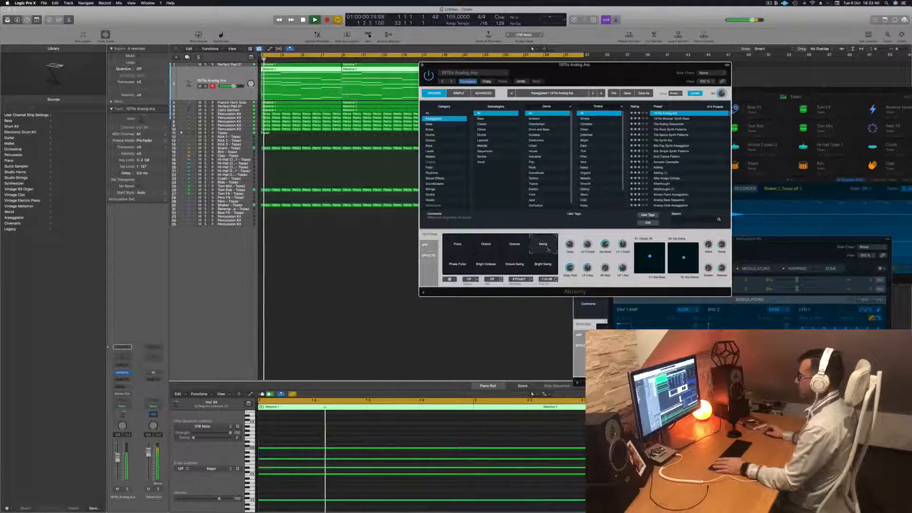
click(457, 267)
click(483, 267)
click(514, 267)
click(539, 267)
click(458, 247)
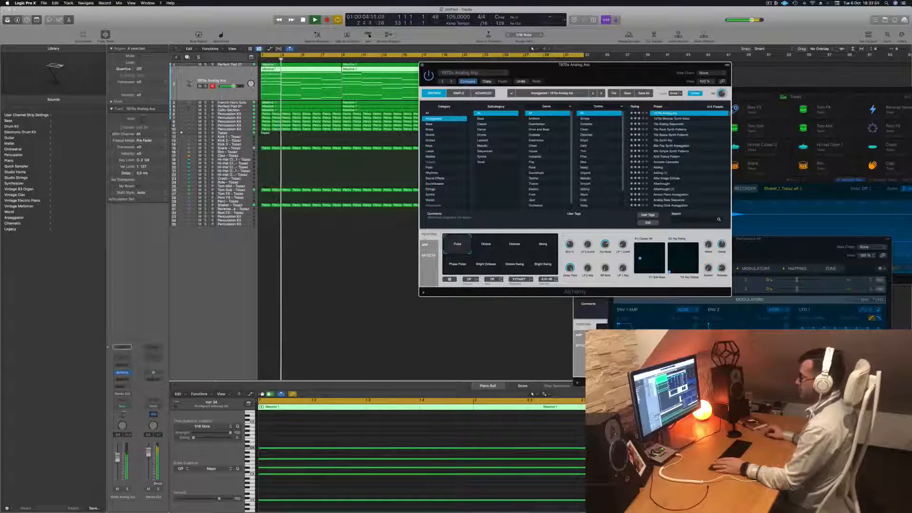
click(118, 460)
key(Return)
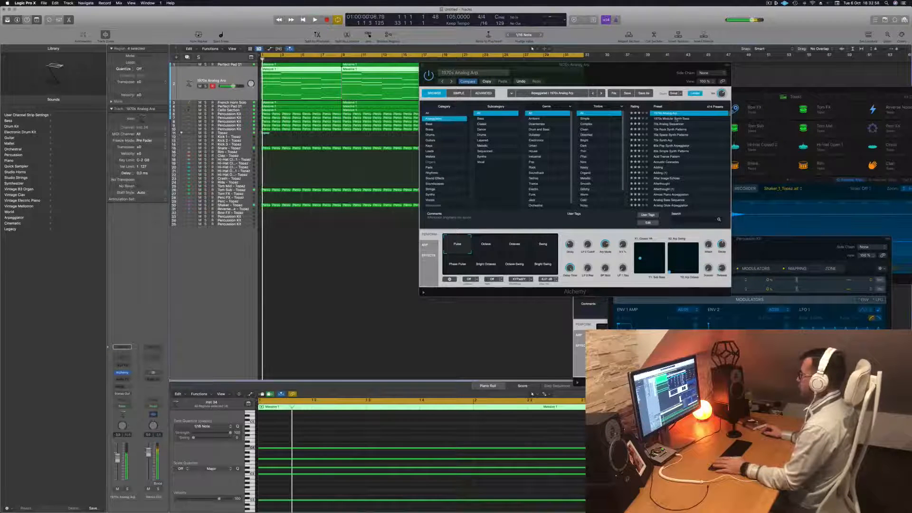
Audition 1970s Modular Synth Bass, load the 70s Analog Sequencer preset in Alchemy instead and restart playback from the beginning
click(678, 119)
key(space)
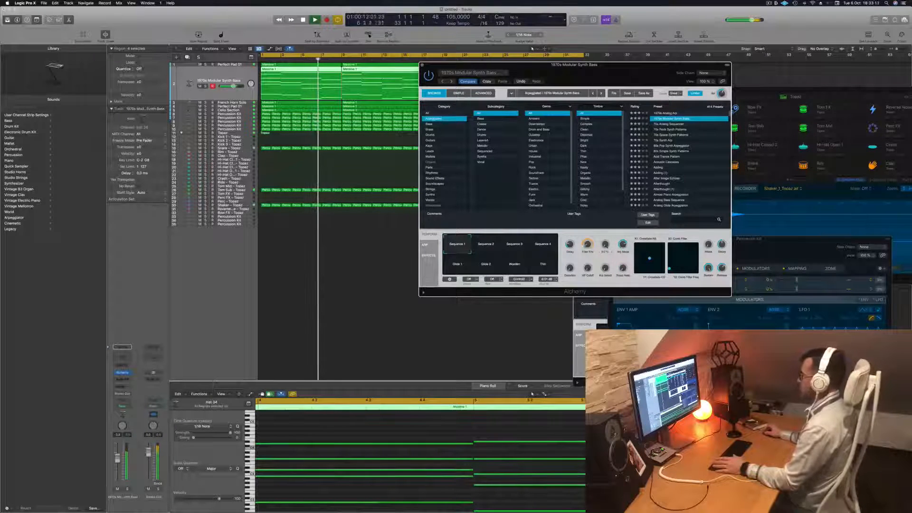
click(669, 124)
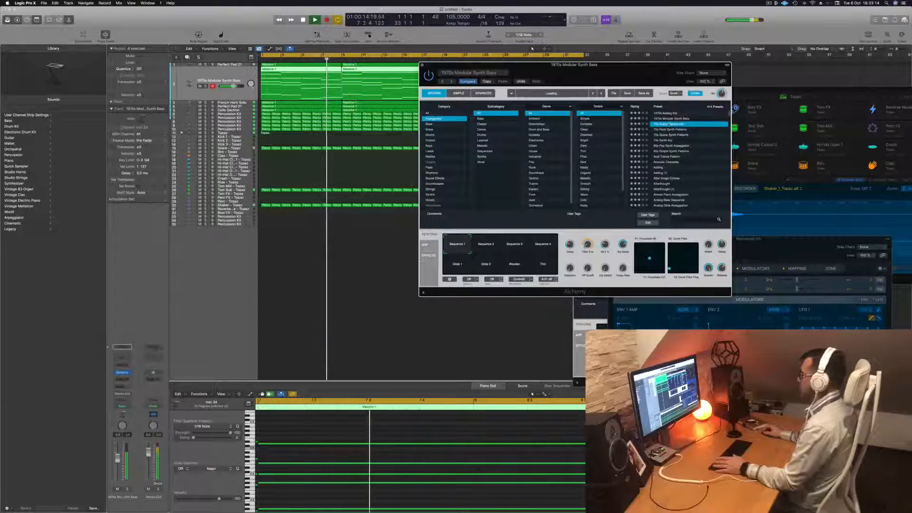
key(Return)
drag(611, 70, 643, 68)
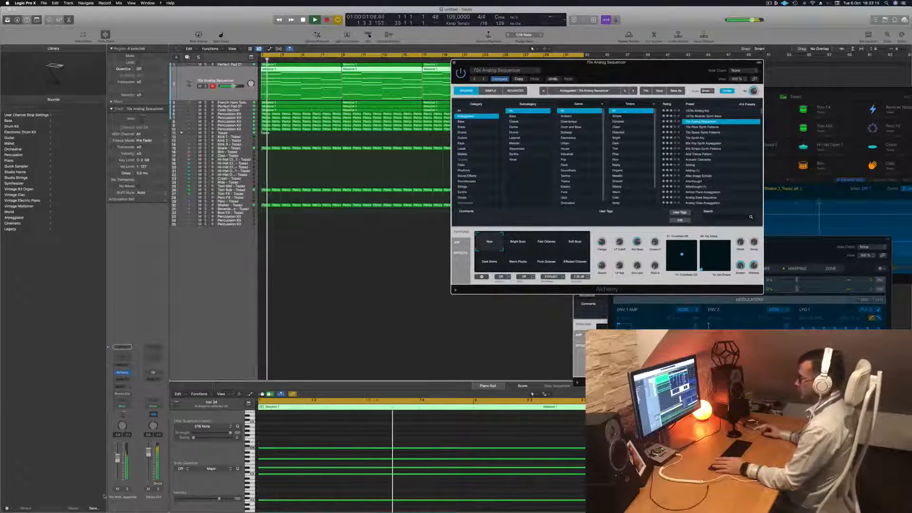
click(126, 487)
key(Return)
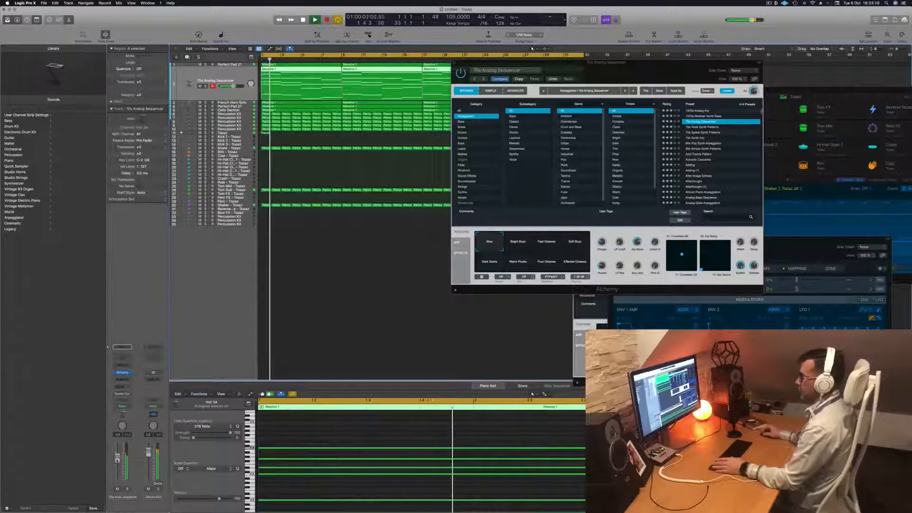
Close the Alchemy plug-in windows of 70s Analog Sequencer and Perfect Pad 01 and deselect the regions in the arrangement
drag(620, 64, 659, 98)
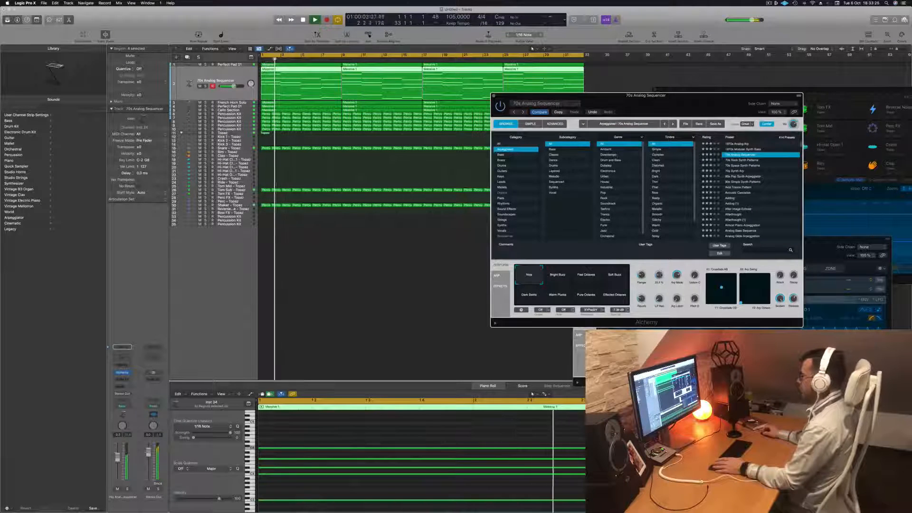
drag(696, 93, 553, 157)
click(351, 160)
scroll(329, 178, down, 2)
scroll(328, 177, down, 1)
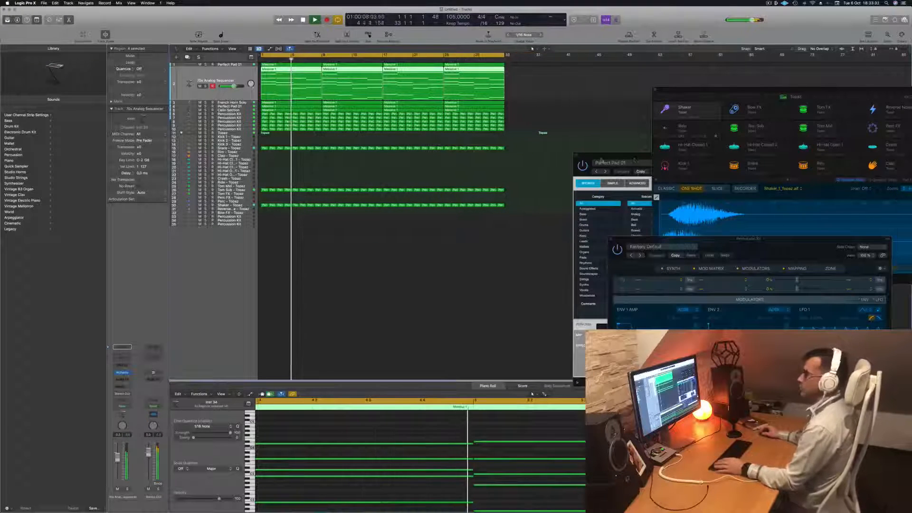
drag(635, 157, 366, 208)
click(307, 206)
click(304, 175)
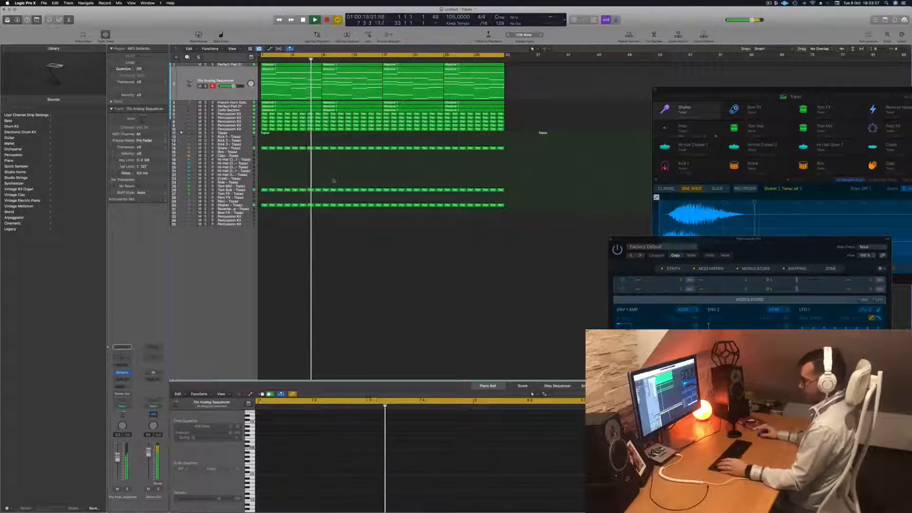
Color and name all regions in the arrangement by their tracks and clear the selection
key(super+a)
right_click(432, 64)
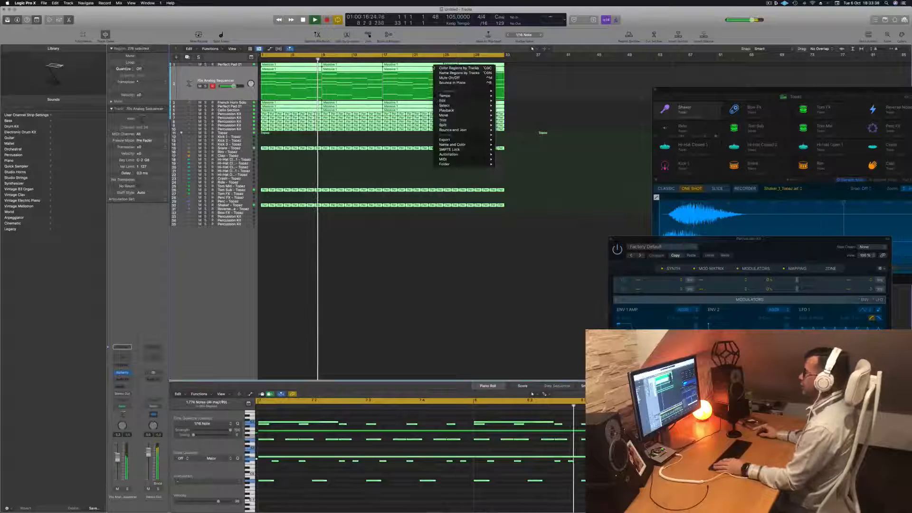
click(439, 68)
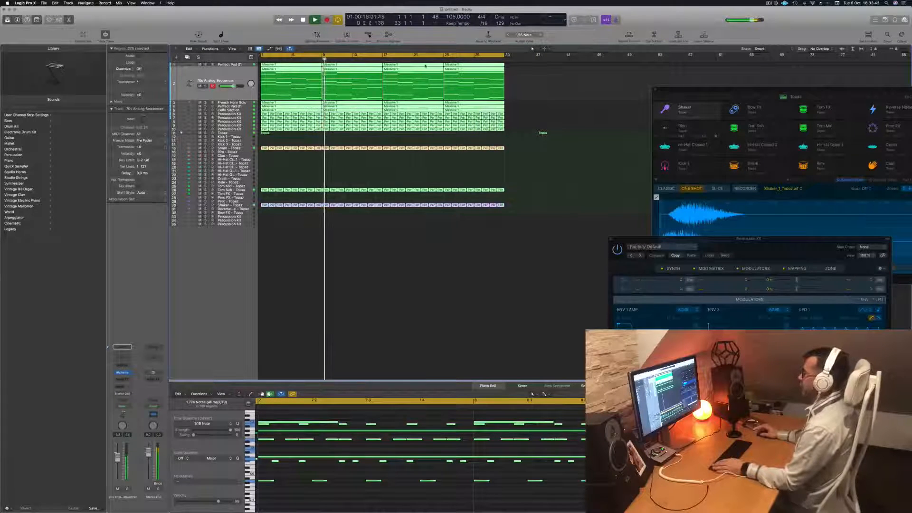
right_click(427, 65)
click(436, 72)
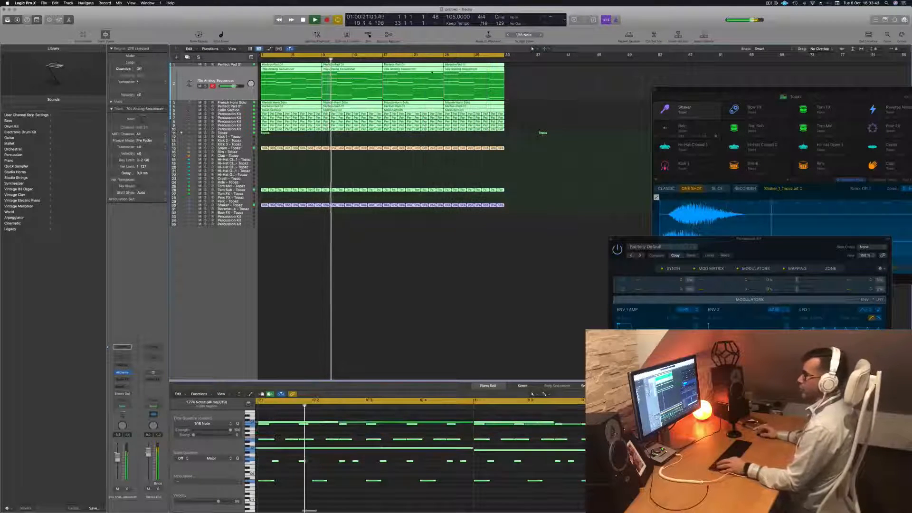
key(super+Right)
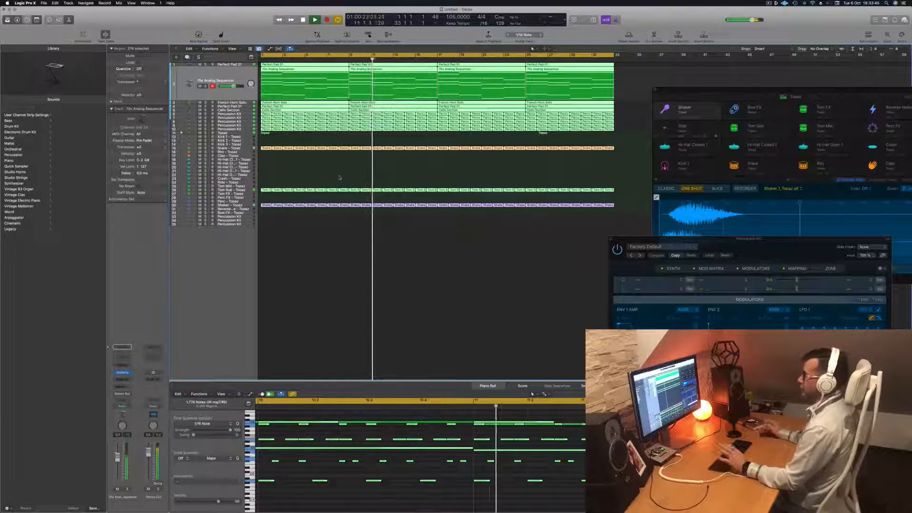
click(280, 161)
key(super+Left)
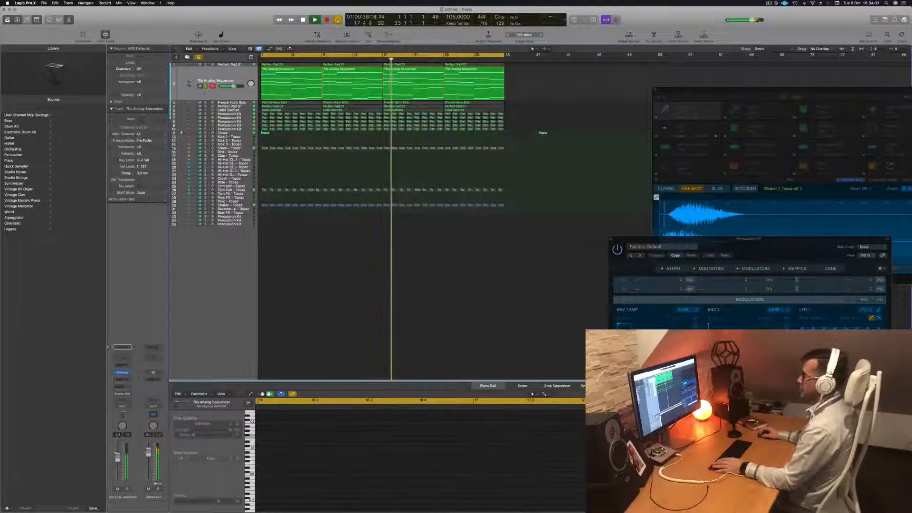
Check the French Horn Solo, Perfect Pad 01 and 70s Analog Sequencer tracks in turn by toggling solo during playback
click(245, 102)
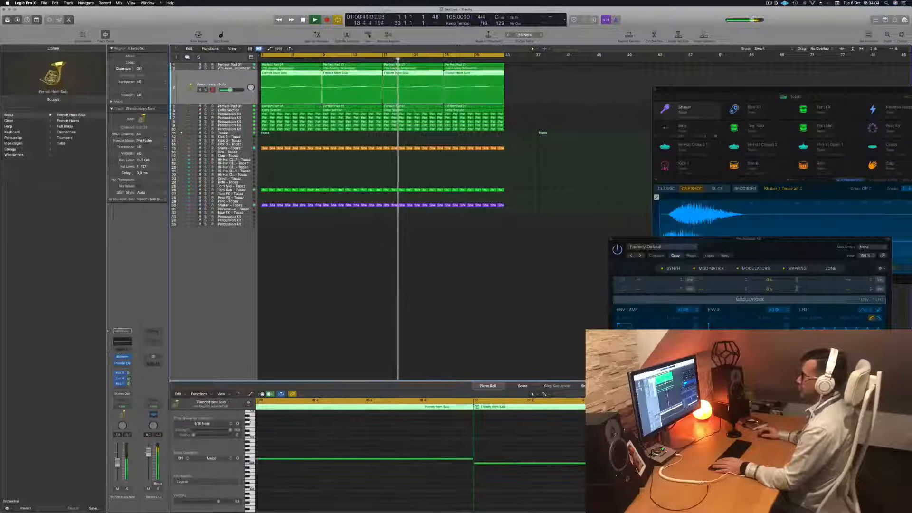
key(s)
key(s)
key(Down)
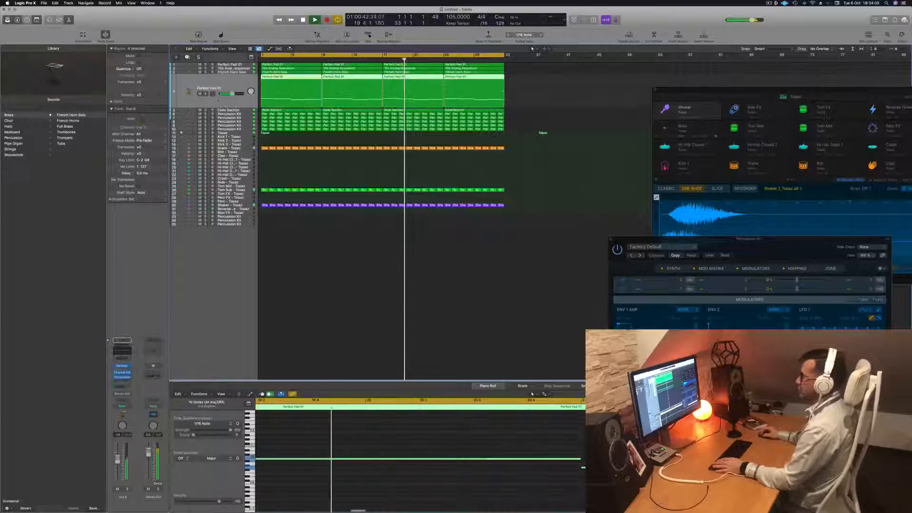
key(s)
key(s)
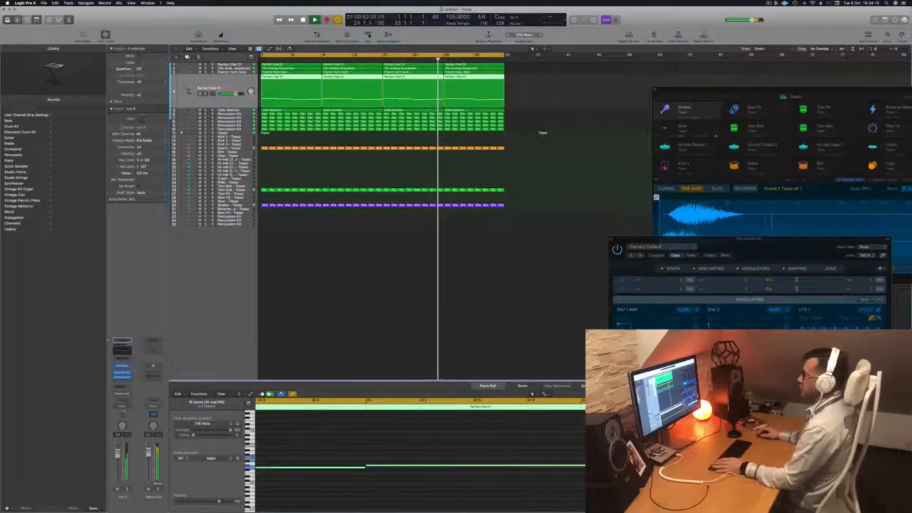
click(244, 69)
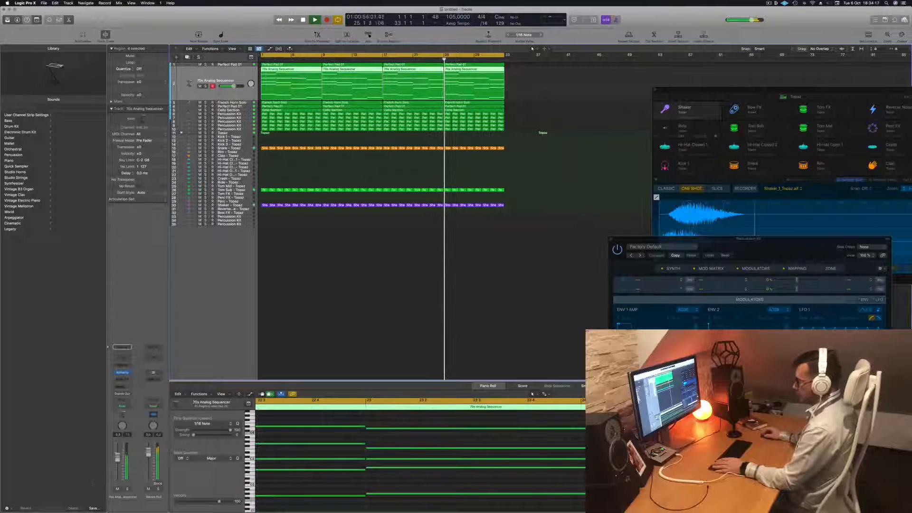
key(s)
key(s)
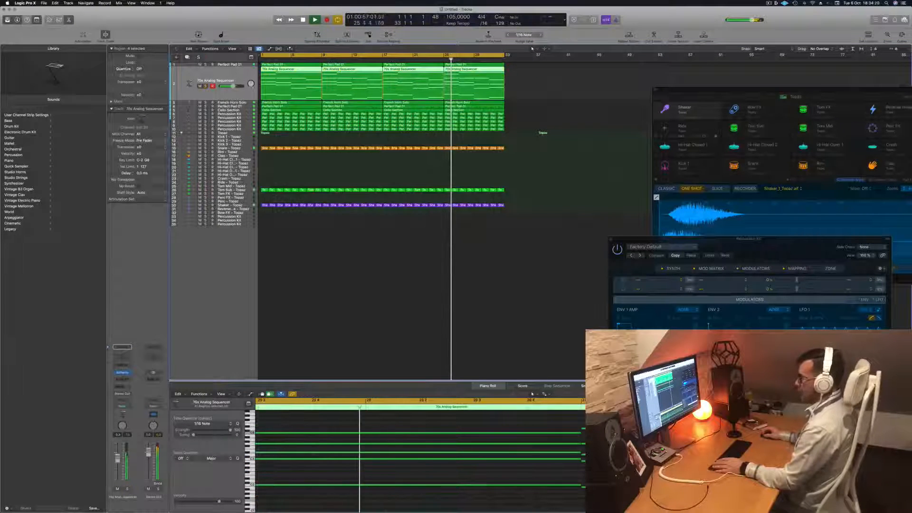
Replay the full arrangement from the beginning with nothing selected and stop playback at the start
click(305, 313)
key(Return)
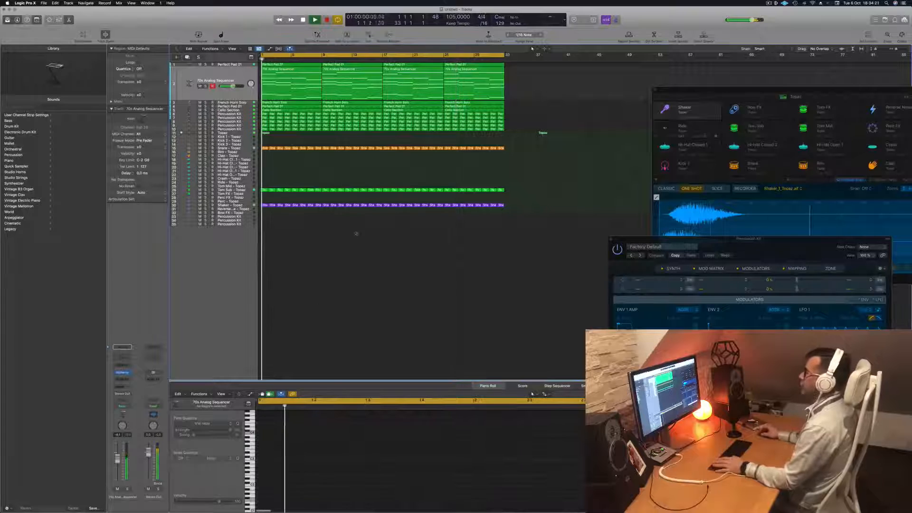
scroll(318, 176, up, 3)
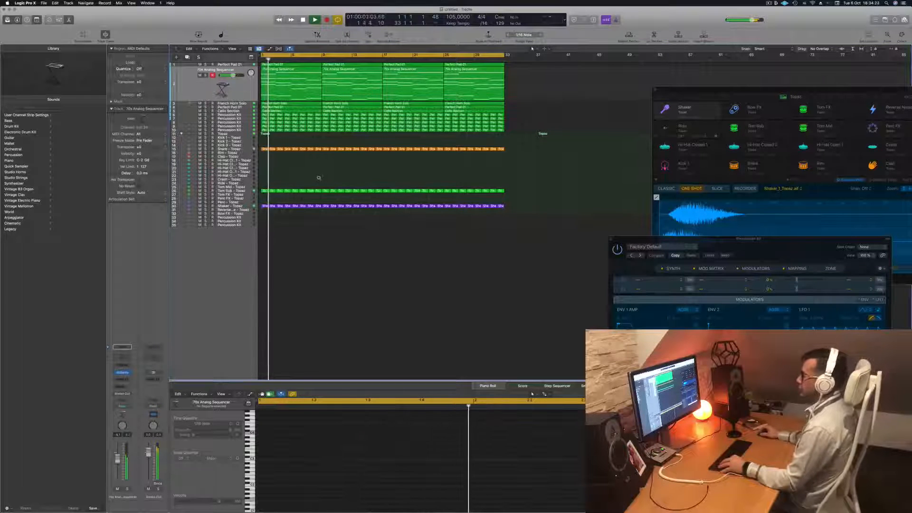
scroll(318, 178, up, 1)
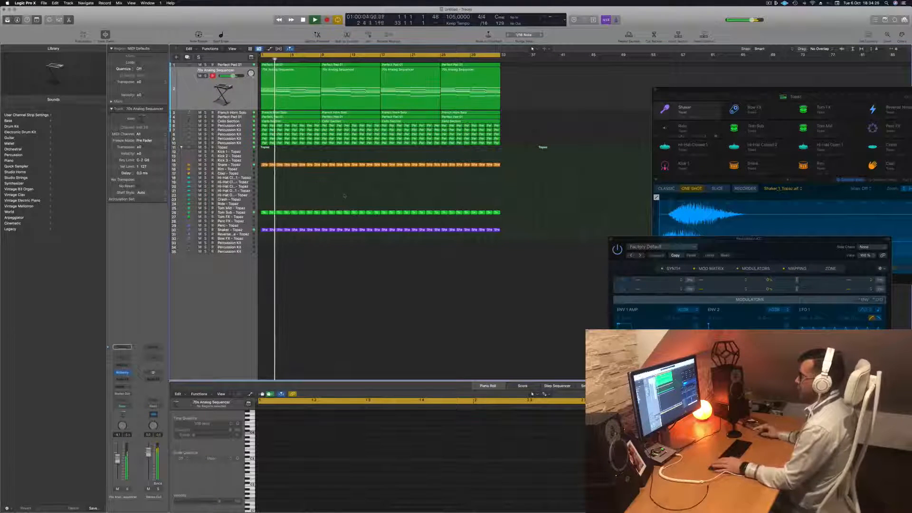
key(Return)
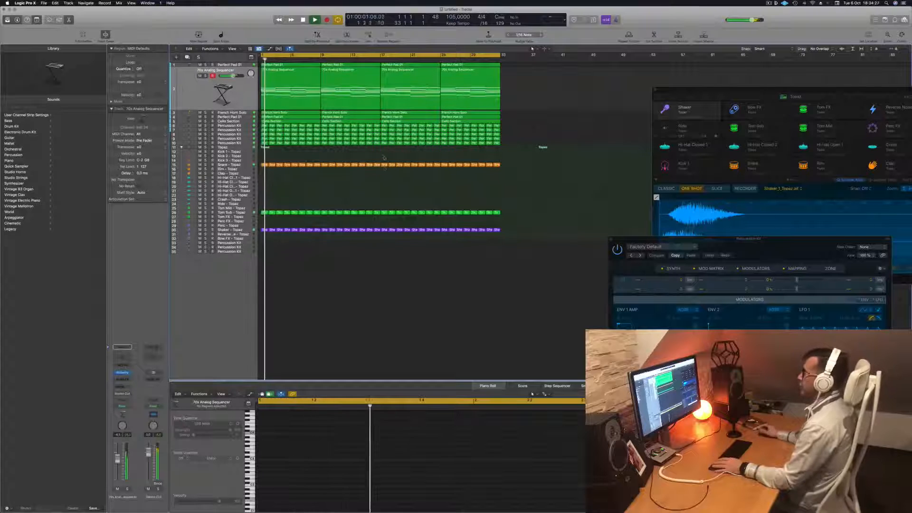
key(Return)
key(space)
Pull the mixer faders of the first ten channels, Perfect Pad 01 through the last Percussion Kit, and of Snare - Topaz fully down
key(x)
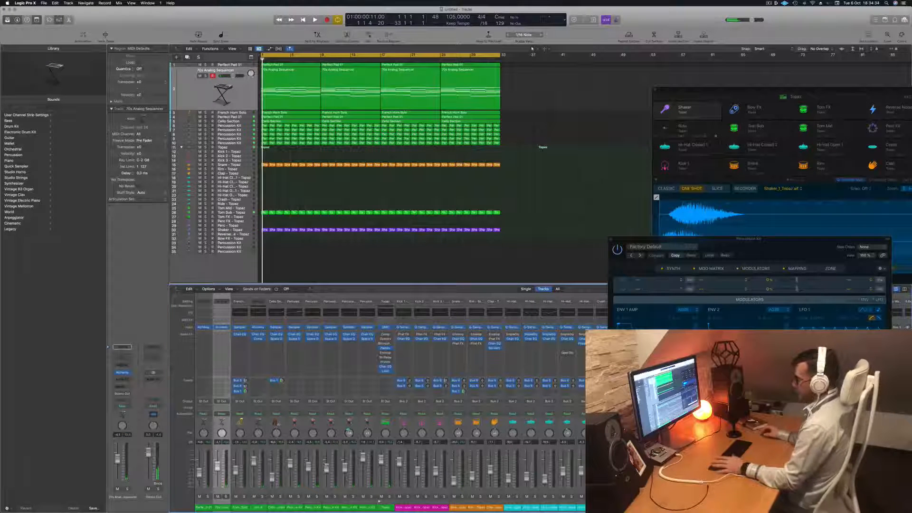
key(space)
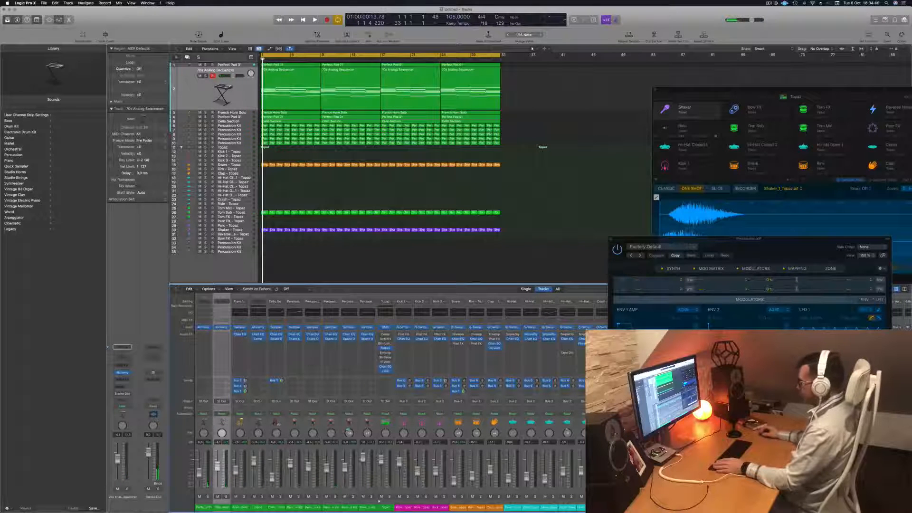
drag(366, 508, 204, 508)
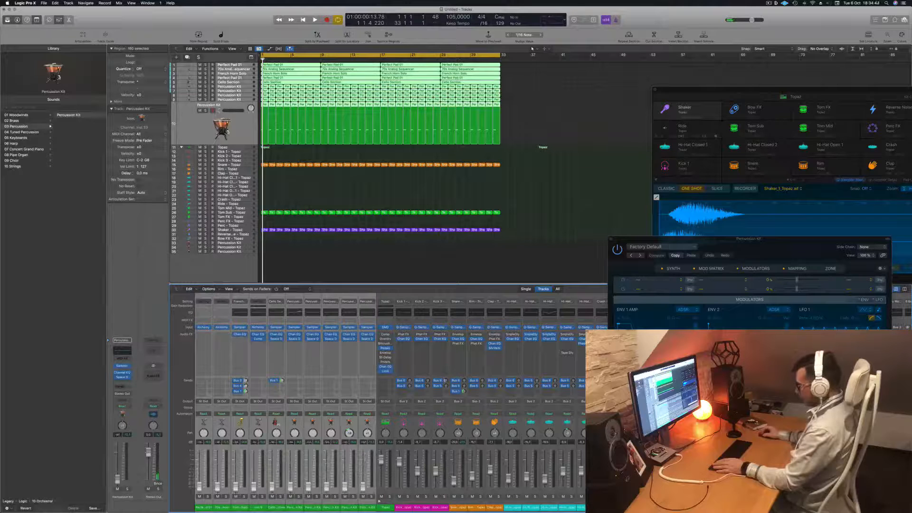
drag(757, 239, 782, 85)
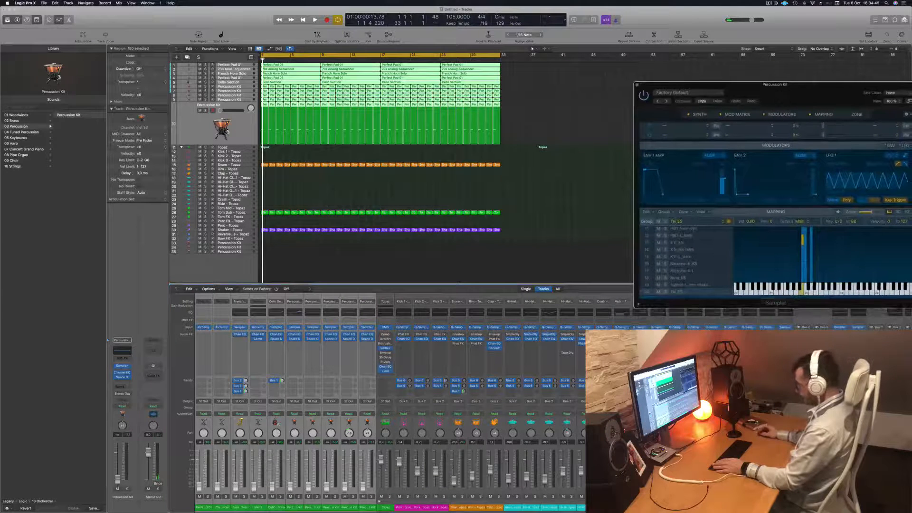
key(space)
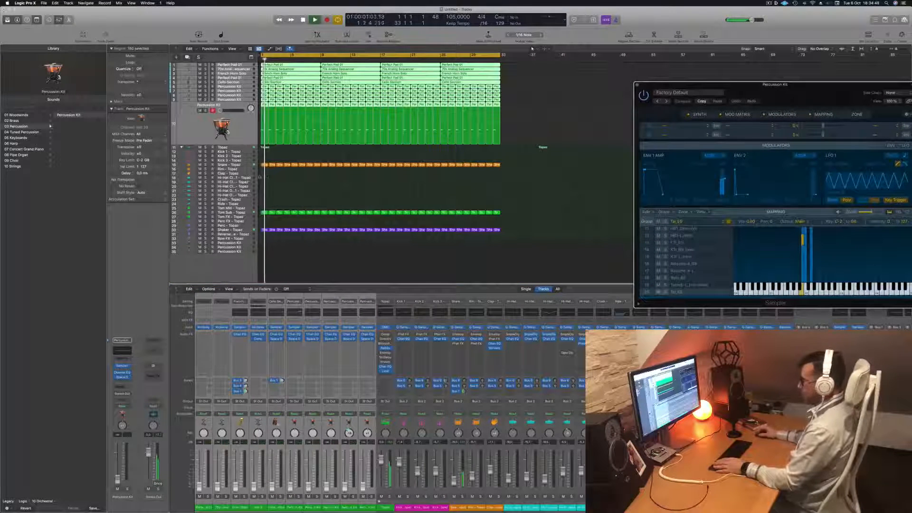
click(454, 481)
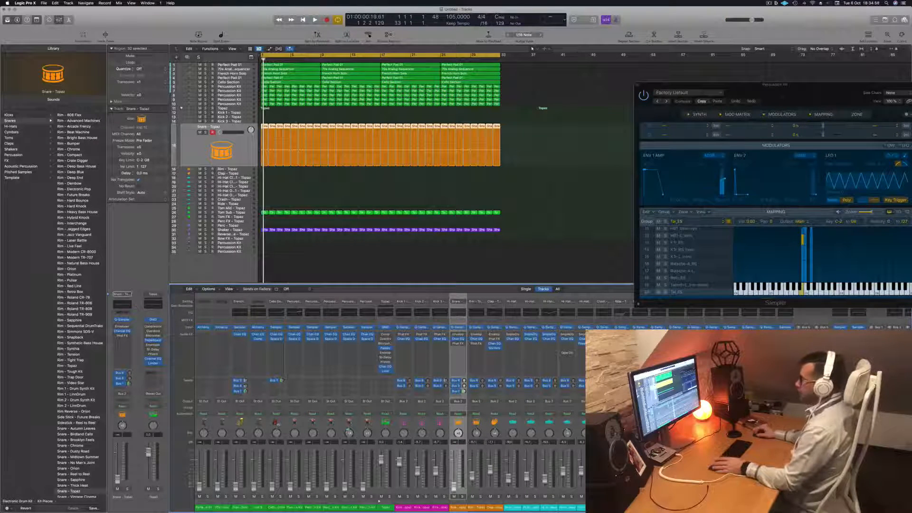
Go through the Percussion Kit tracks during playback and raise the volume of the one on track 8
click(243, 87)
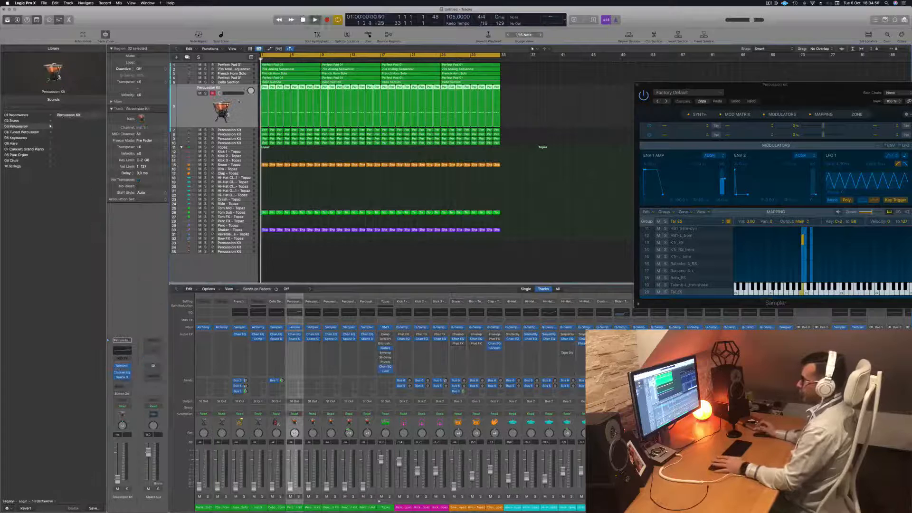
click(248, 138)
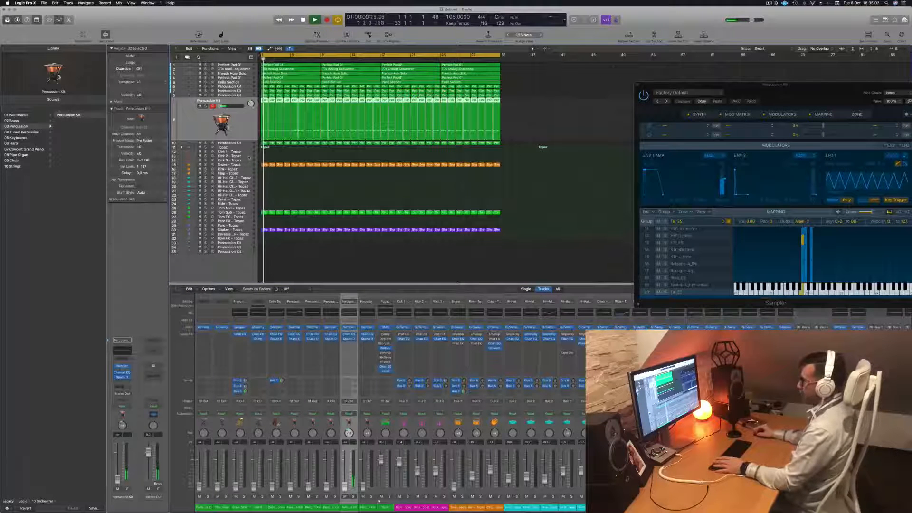
click(238, 95)
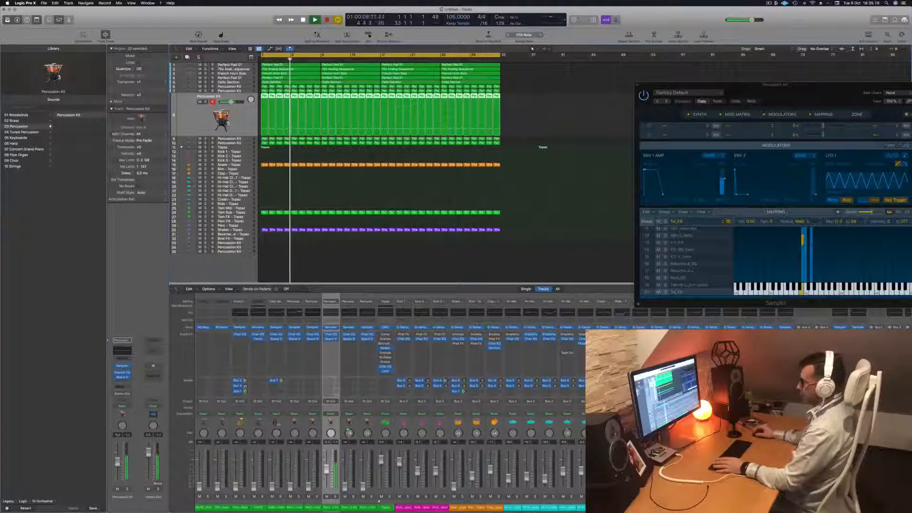
click(372, 188)
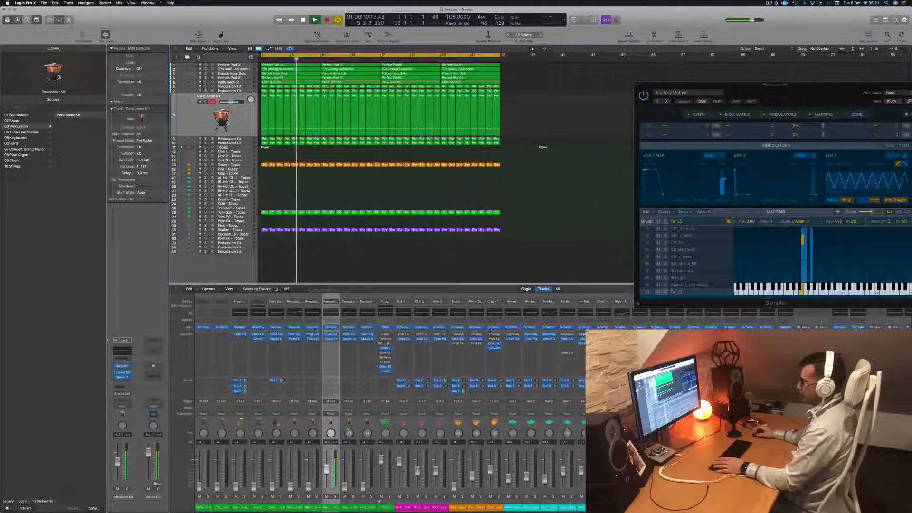
Display the notes of the Percussion Kit on track 8 in the Piano Roll and listen to them from the beginning
key(Up)
key(Up)
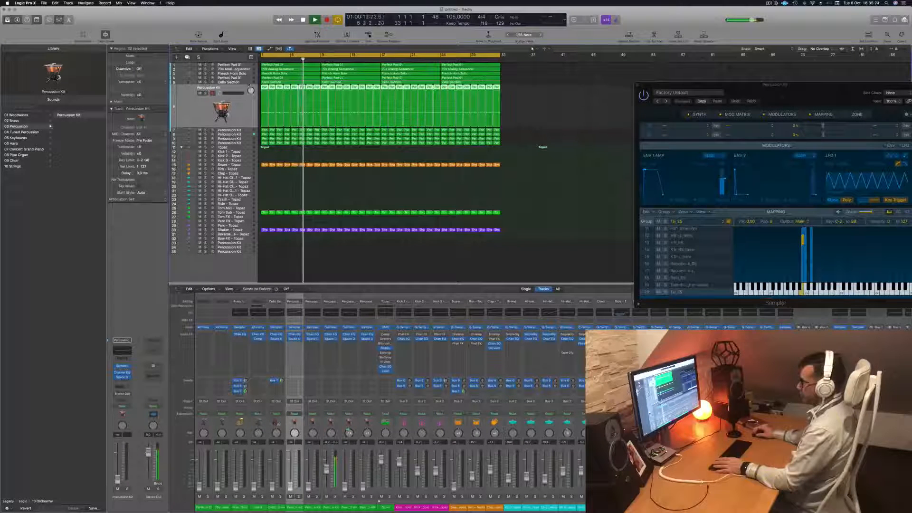
key(Up)
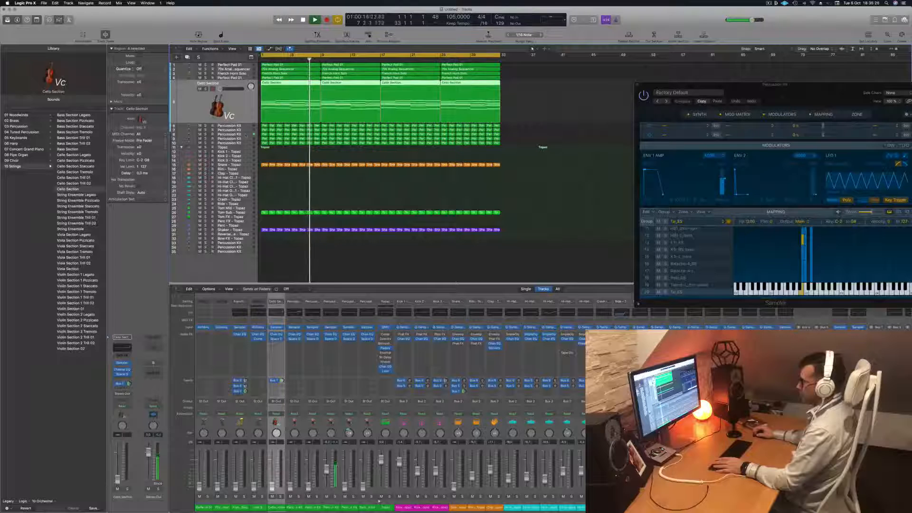
click(245, 135)
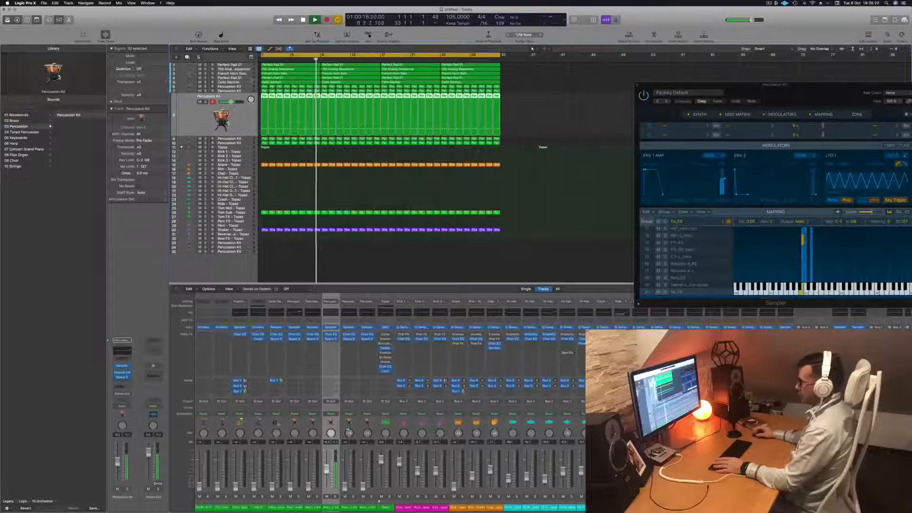
key(p)
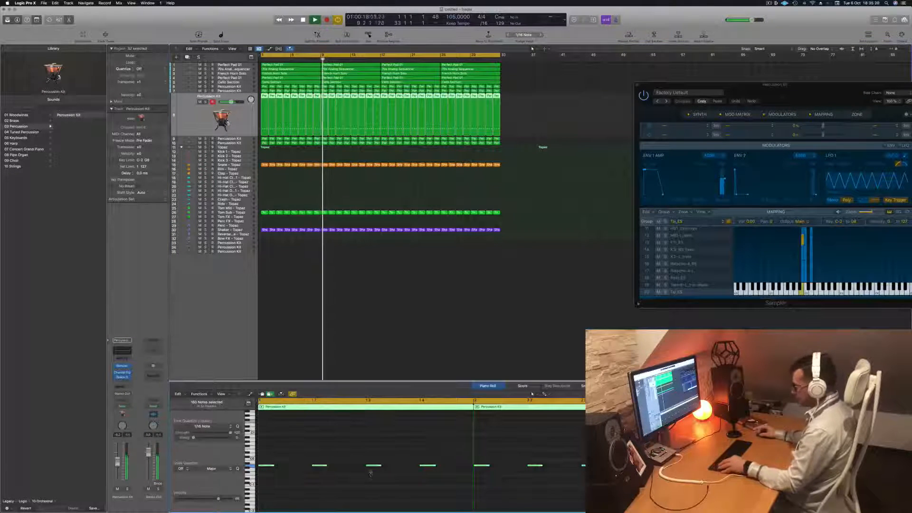
scroll(365, 484, left, 2)
click(313, 487)
scroll(309, 475, left, 1)
key(Return)
key(space)
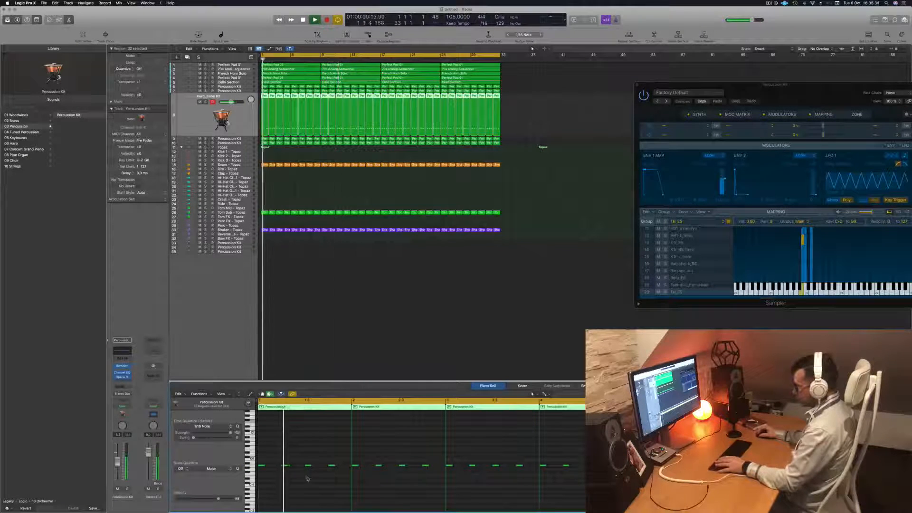
Delete a note in the first bar of the Percussion Kit on track 8 and replay the pattern from the beginning
key(space)
key(Delete)
key(Return)
key(space)
key(Return)
mouse_move(285, 467)
mouse_down()
mouse_move(309, 470)
mouse_move(291, 469)
mouse_up()
key(Return)
key(Return)
scroll(292, 469, down, 2)
scroll(286, 467, down, 4)
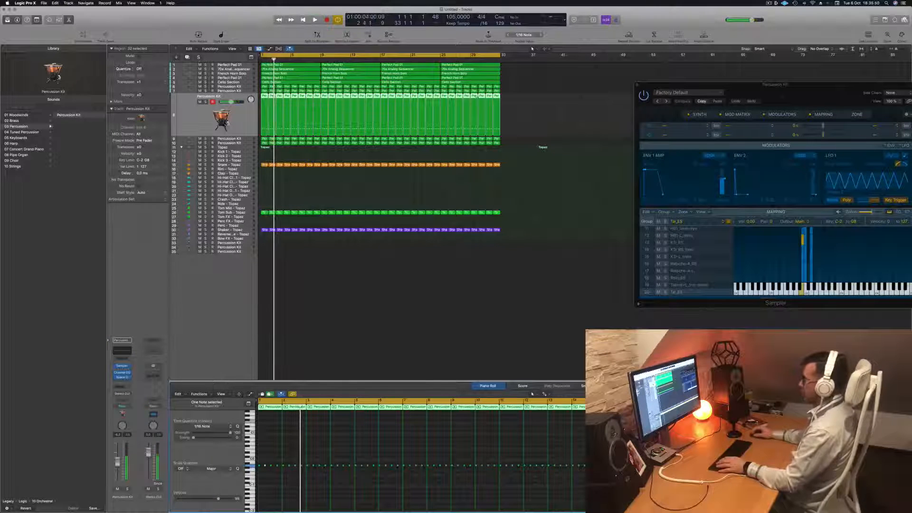
Replace the following Percussion Kit regions on track 8 with copies of the edited pattern across the whole 32-bar arrangement
drag(525, 97, 325, 102)
key(Delete)
key(space)
drag(264, 96, 384, 99)
key(space)
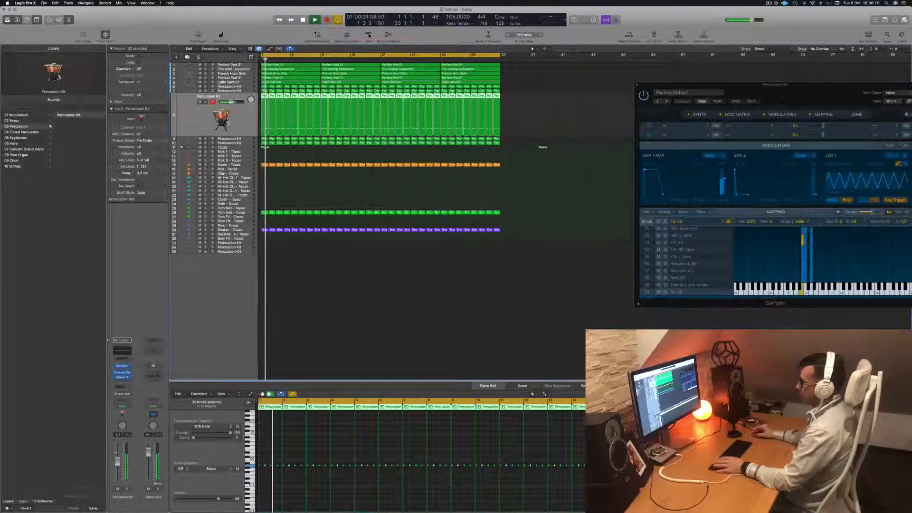
Move the edited Percussion Kit track below the other kits, place the former last kit beneath it and raise that kit's volume
drag(243, 123, 241, 145)
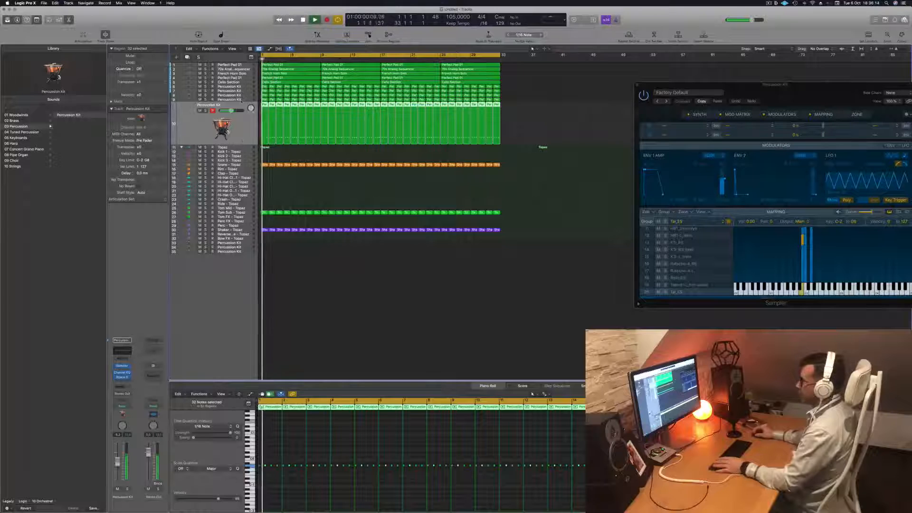
click(242, 100)
drag(255, 122, 239, 133)
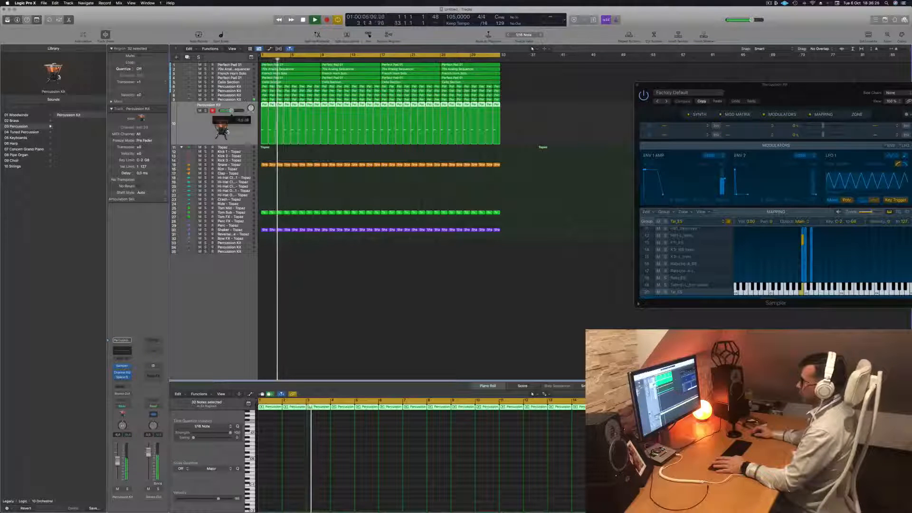
Raise the volume of the Percussion Kit now on track 8 and apply a 98.5 Hz, 24 dB/Oct low cut in its Channel EQ
key(Return)
click(219, 95)
key(space)
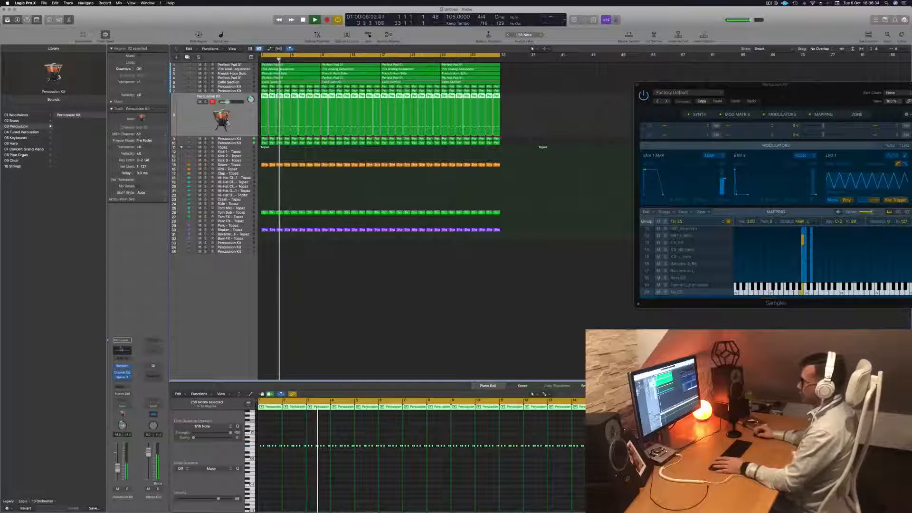
click(121, 350)
click(315, 106)
drag(321, 179, 393, 180)
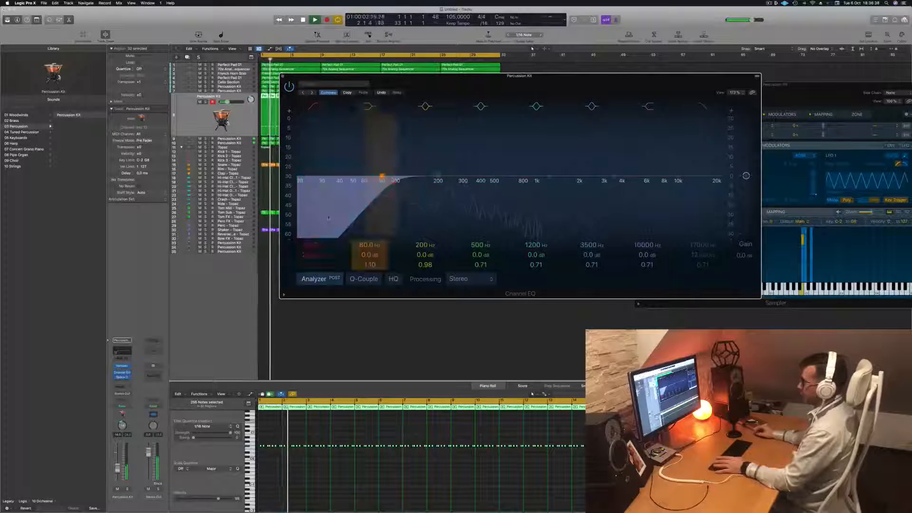
key(super+w)
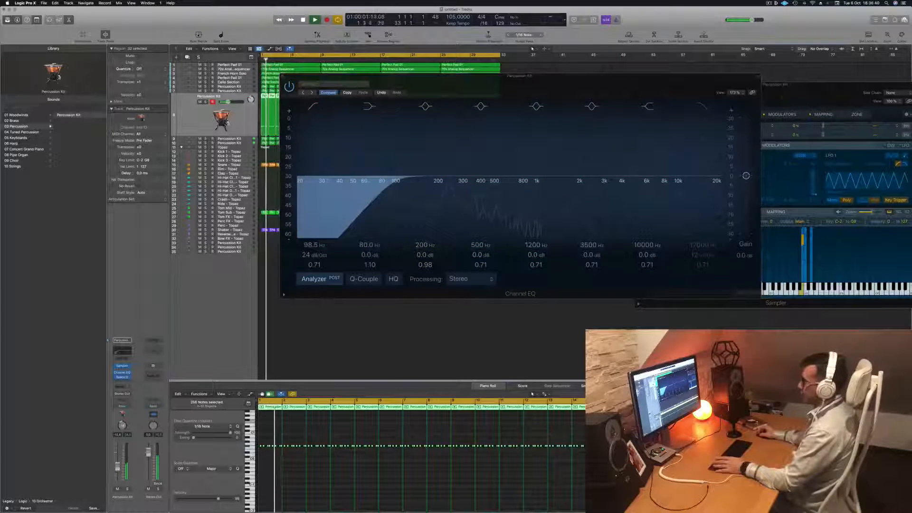
click(283, 76)
Raise the volume of the Percussion Kit on track 7 and bypass its Space Designer reverb
click(247, 91)
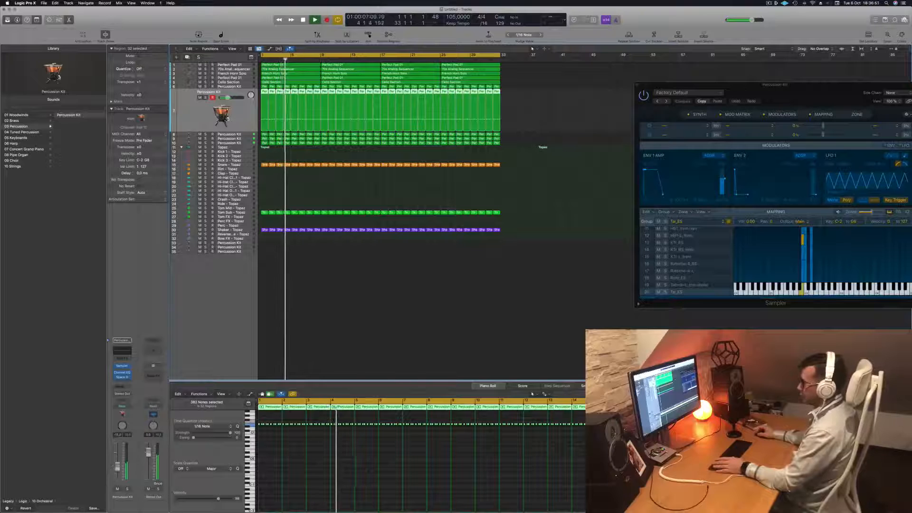
click(116, 377)
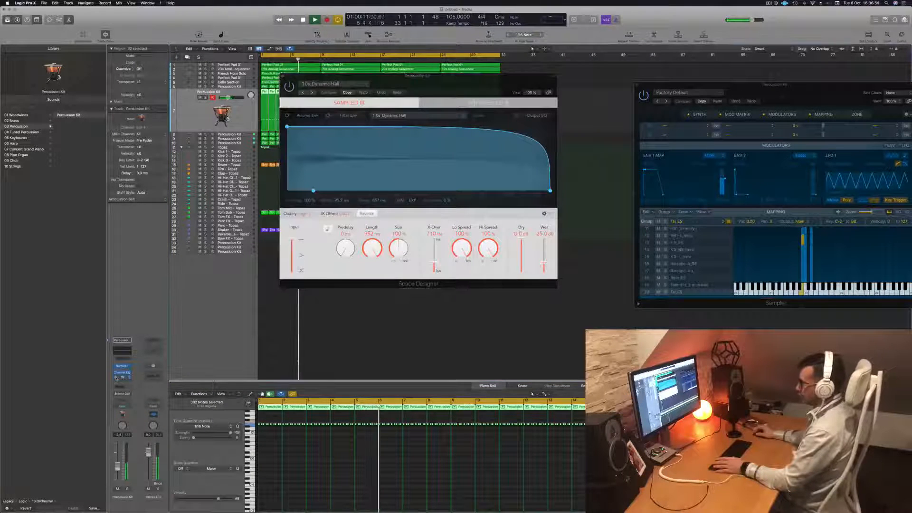
click(283, 77)
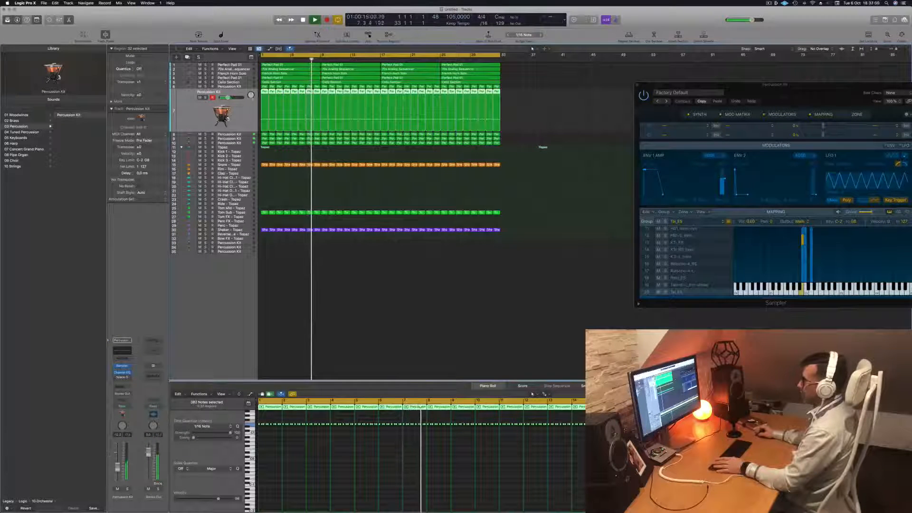
Raise the volume of the Percussion Kit on track 6, disable its EQ high shelf and add an 80.5 Hz, 24 dB/Oct low cut
key(Up)
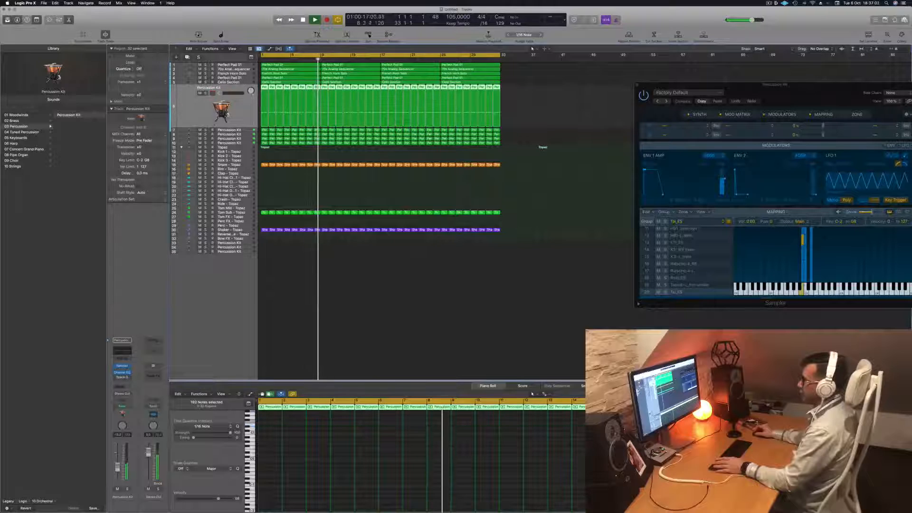
key(Return)
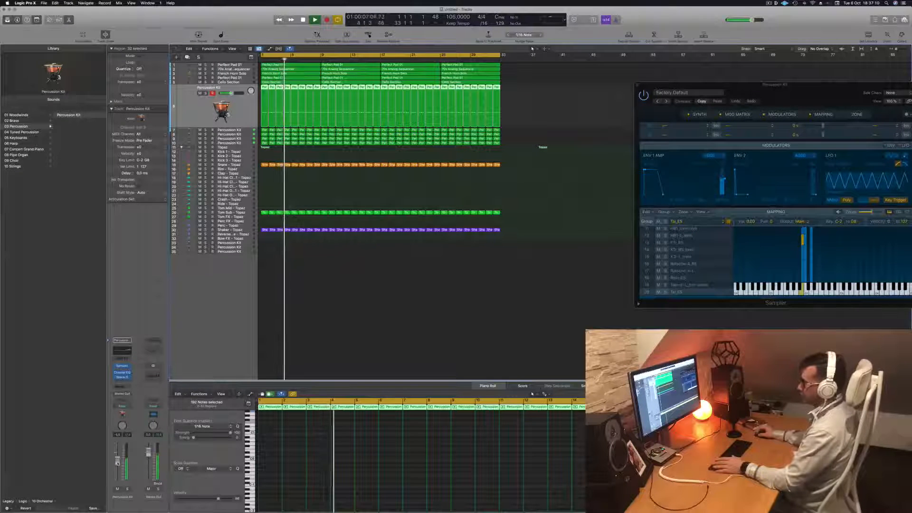
click(122, 351)
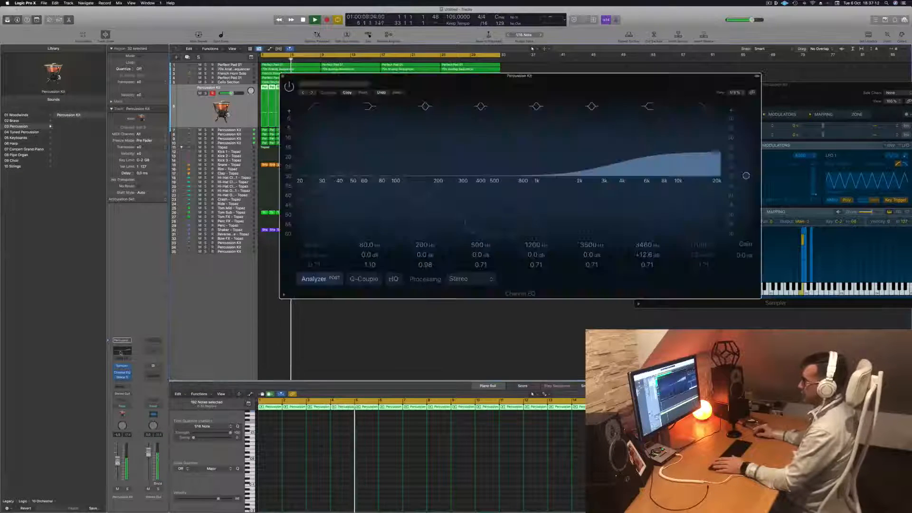
click(654, 108)
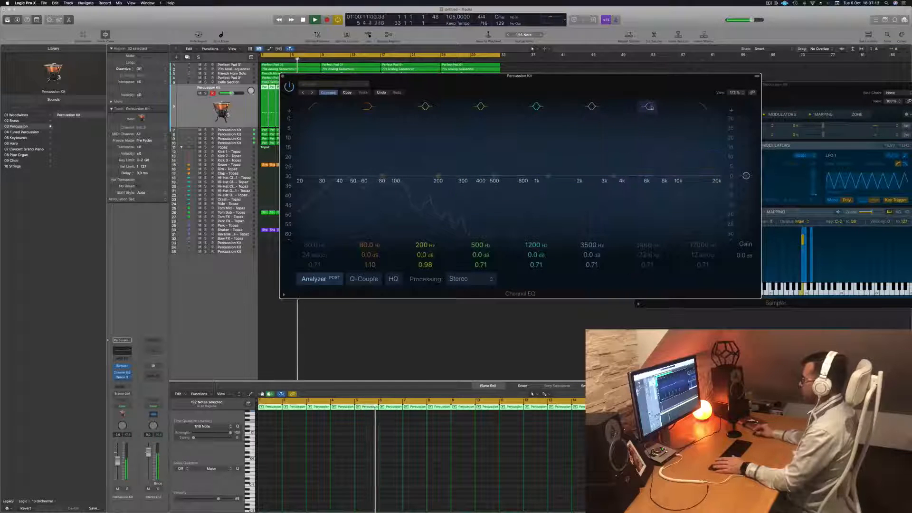
click(321, 148)
drag(321, 148, 376, 154)
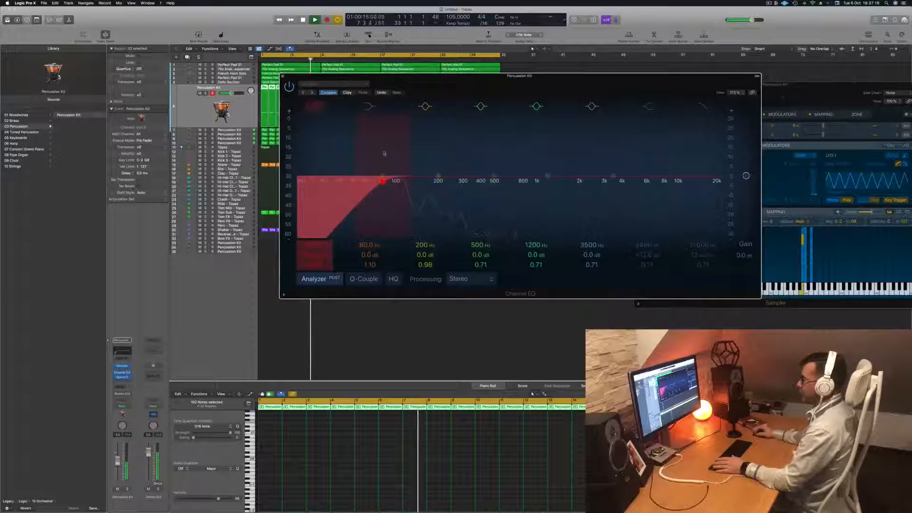
Compare the Percussion Kit on track 6 soloed and within the mix, and move its Channel EQ window off the arrangement
key(Return)
click(127, 488)
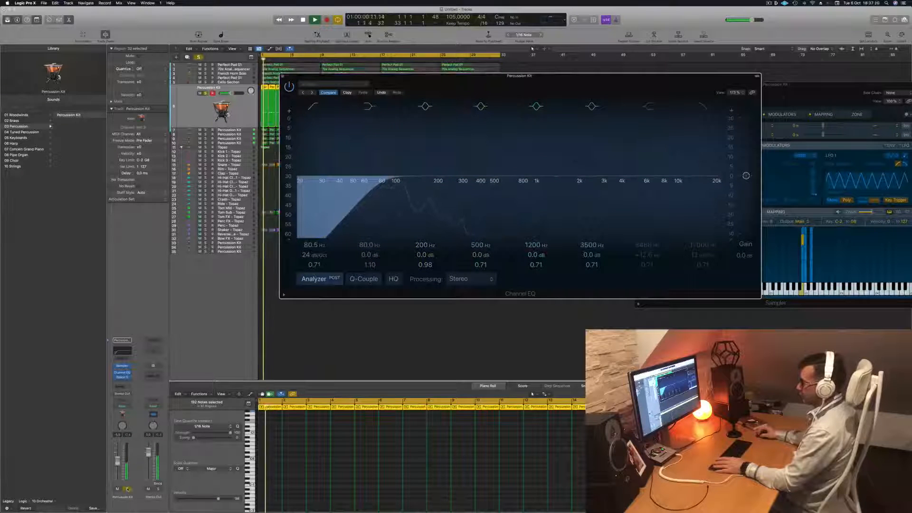
click(127, 489)
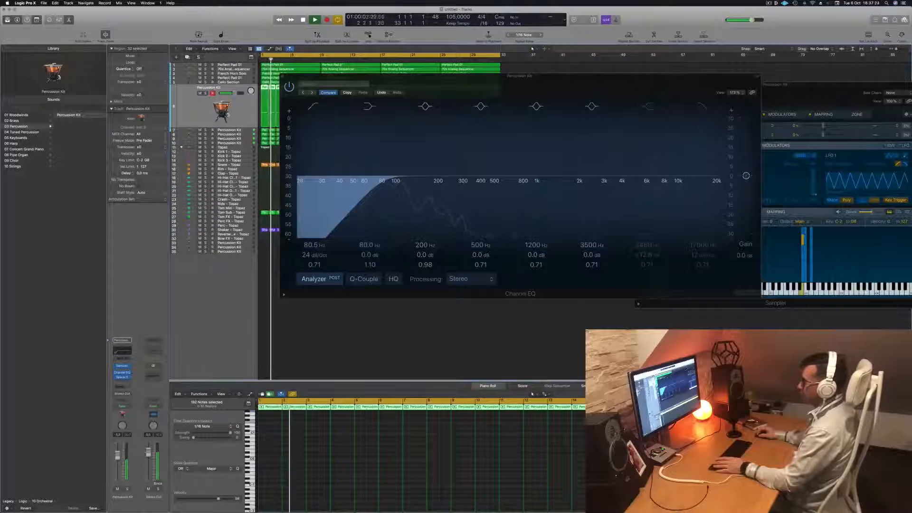
drag(465, 76, 794, 159)
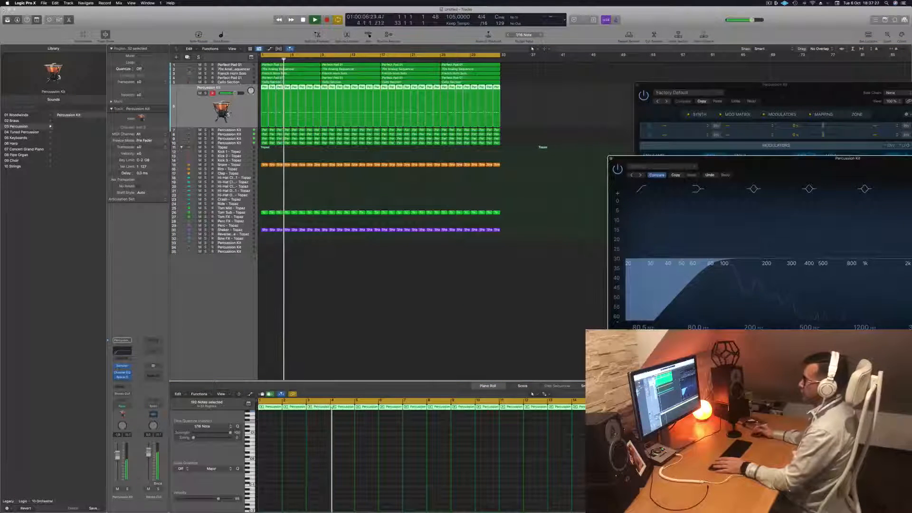
Bring up the volumes of the Snare, Tom Sub and Shaker Topaz tracks one after another against the playing mix
click(244, 166)
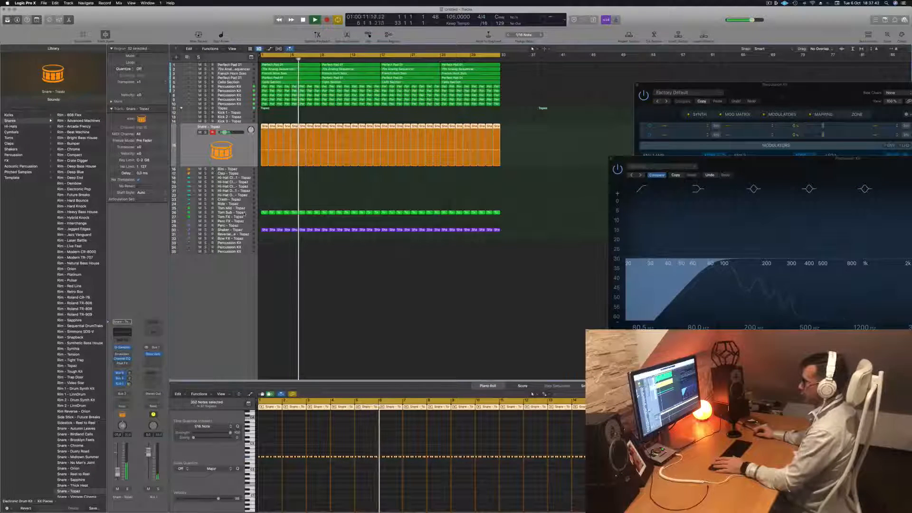
click(238, 213)
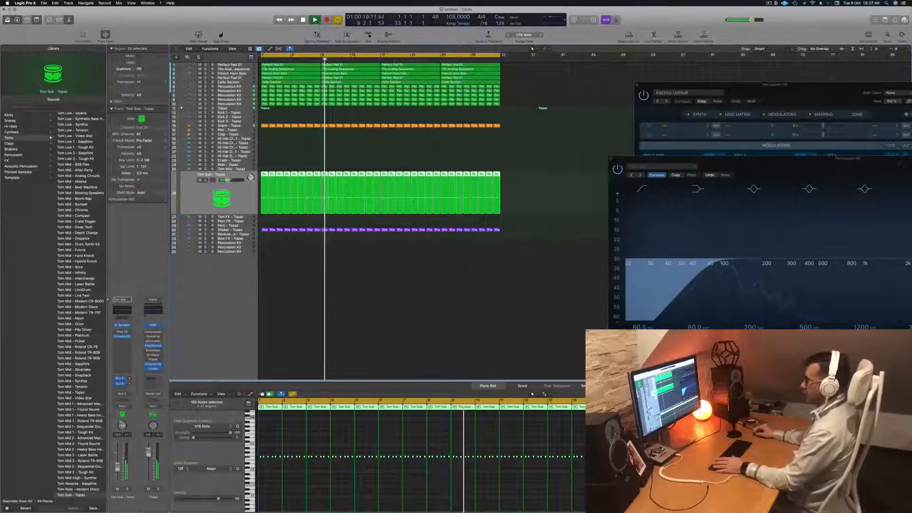
click(230, 230)
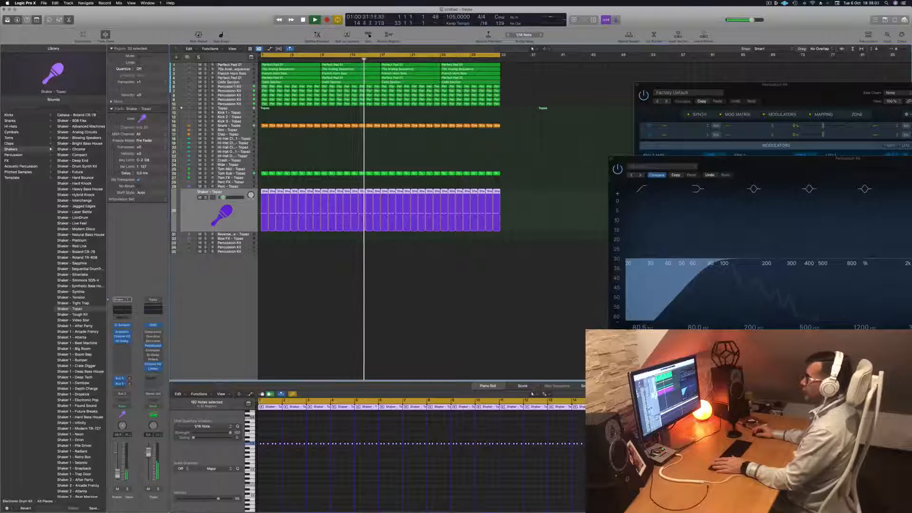
Restart playback and raise the volume of the Perfect Pad 01 bass layer on track 4
click(232, 79)
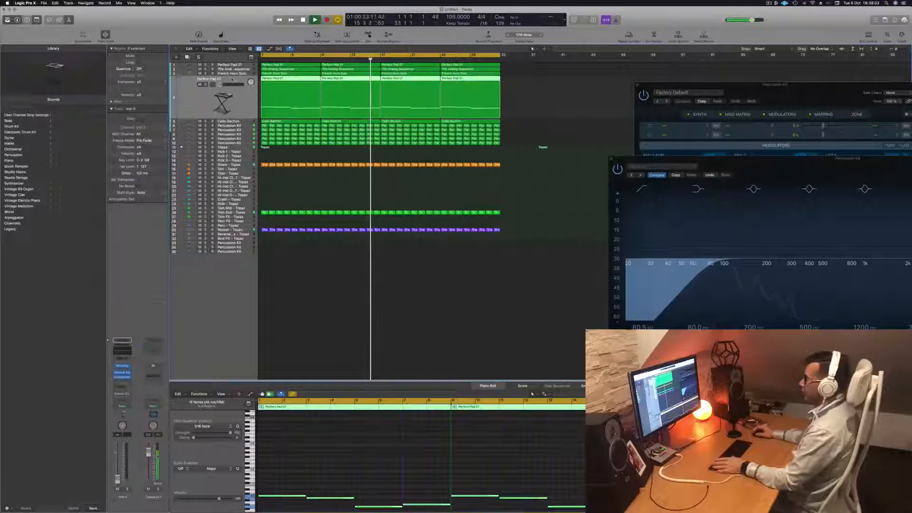
key(space)
drag(220, 84, 233, 85)
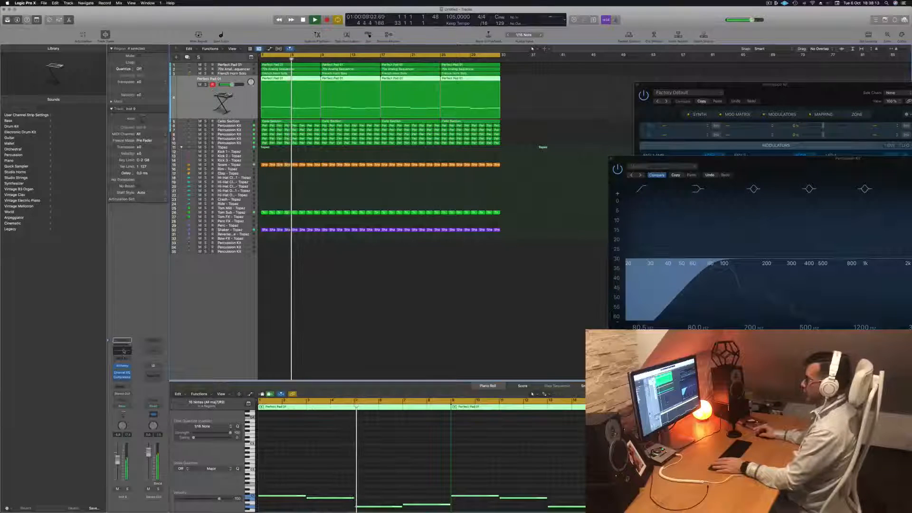
Apply a 288 Hz, 36 dB/Oct high cut in the track 4 pad's Channel EQ and raise its volume slightly
click(122, 372)
click(772, 150)
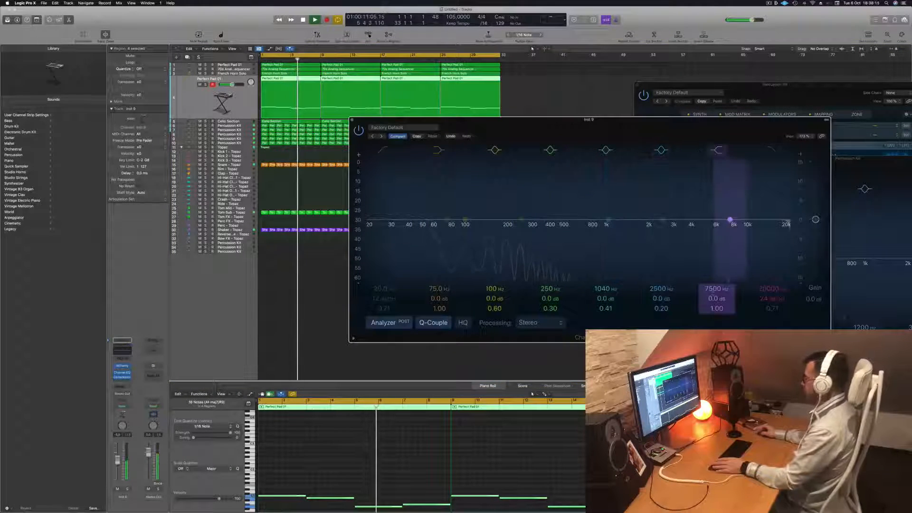
drag(789, 232, 464, 232)
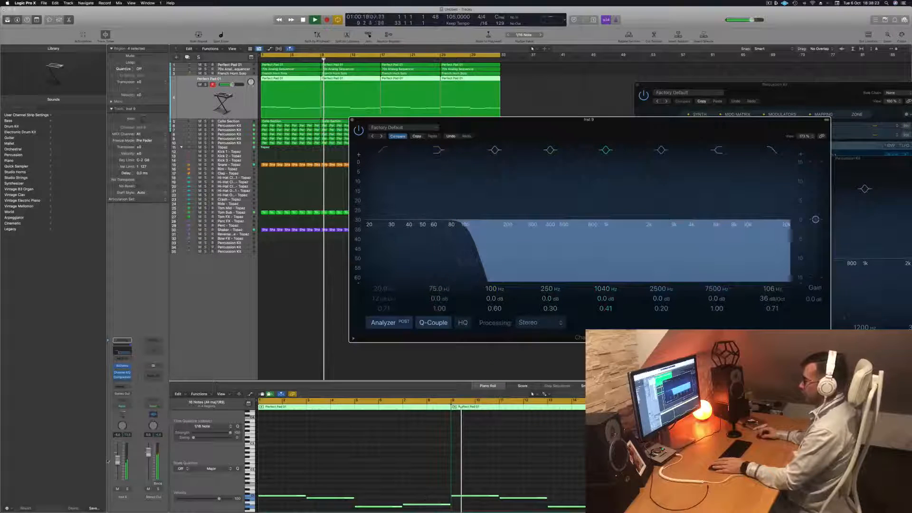
drag(117, 460, 118, 451)
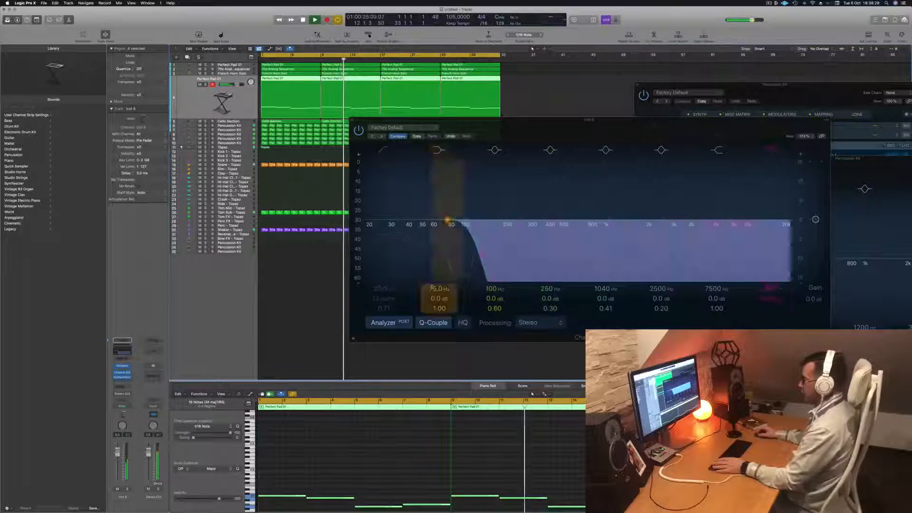
drag(468, 234, 527, 234)
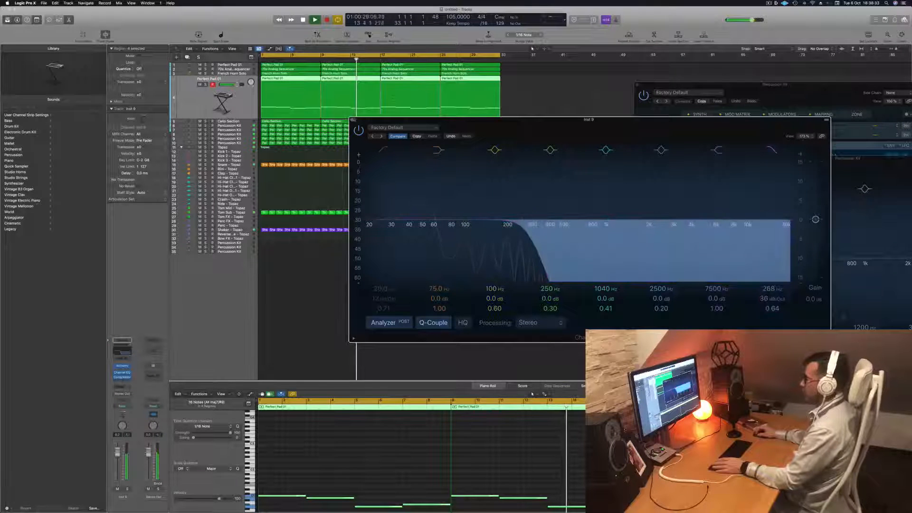
click(352, 120)
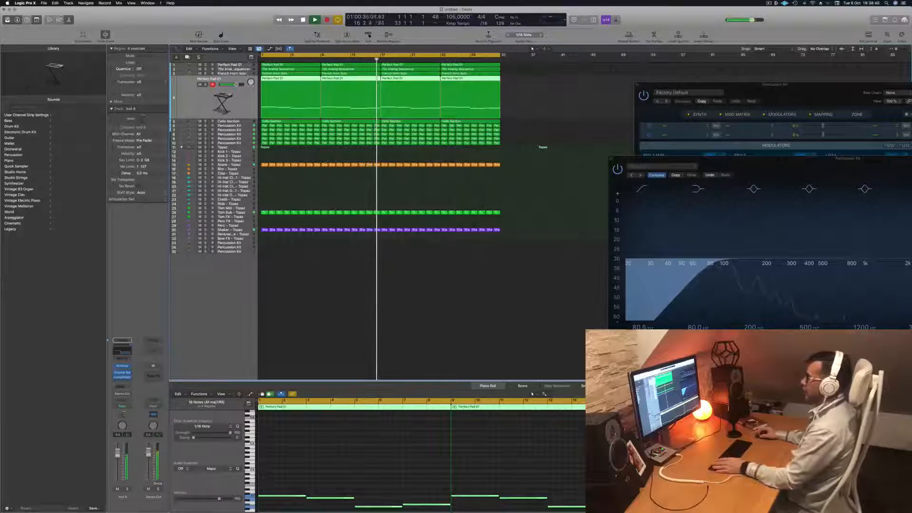
Raise the volume of Perfect Pad 01 on track 1 and open its Alchemy instrument
click(247, 65)
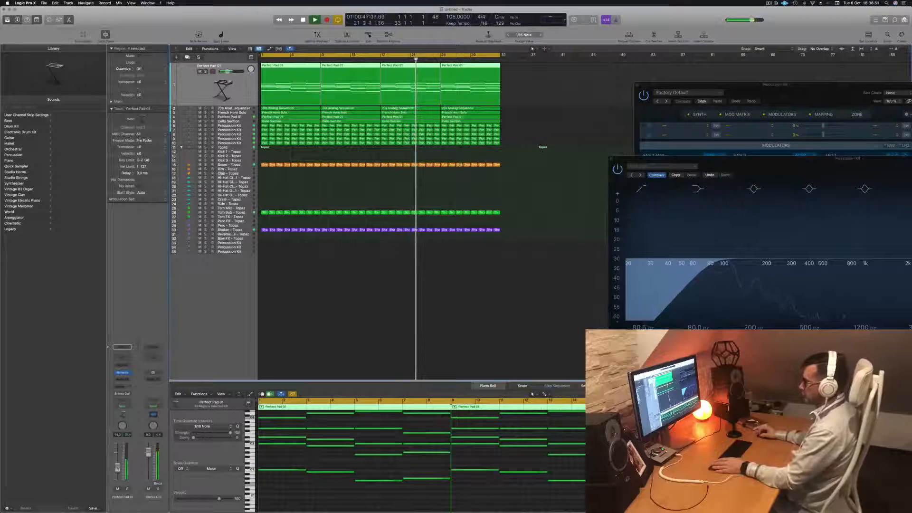
click(122, 373)
drag(495, 218, 486, 148)
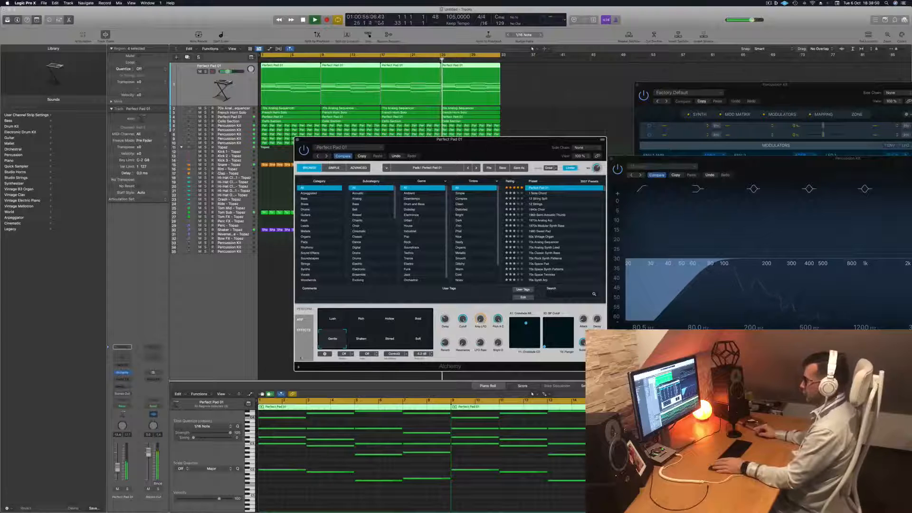
click(117, 468)
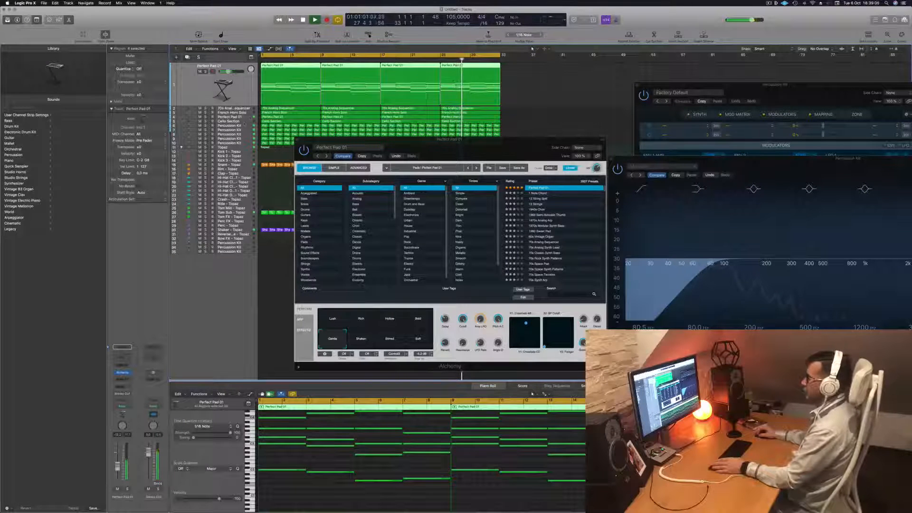
Close the Alchemy window and bring up the volumes of the Cello Section, French Horn Solo and 70s Analog Sequencer tracks
click(246, 122)
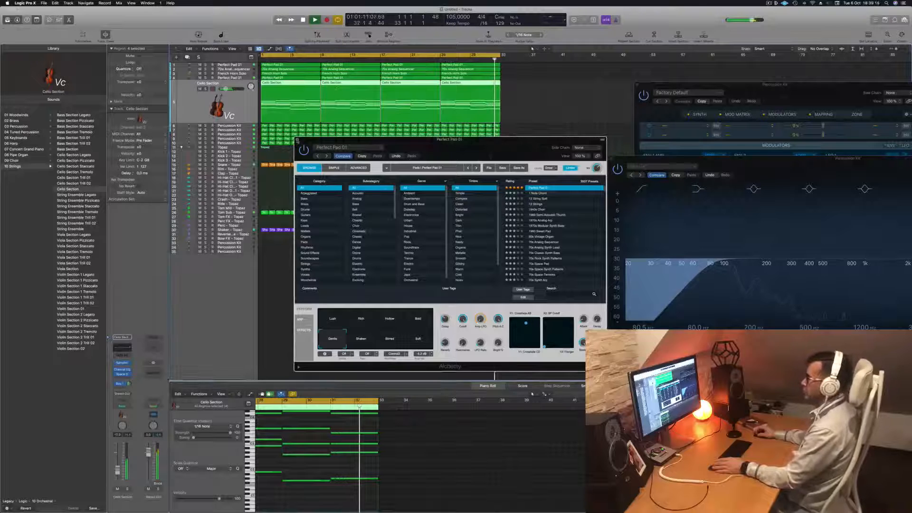
click(297, 141)
click(229, 74)
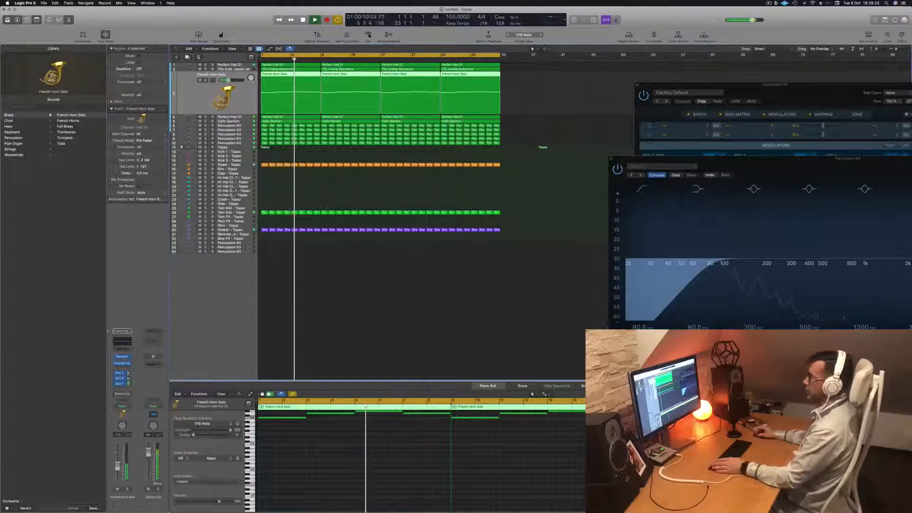
key(Up)
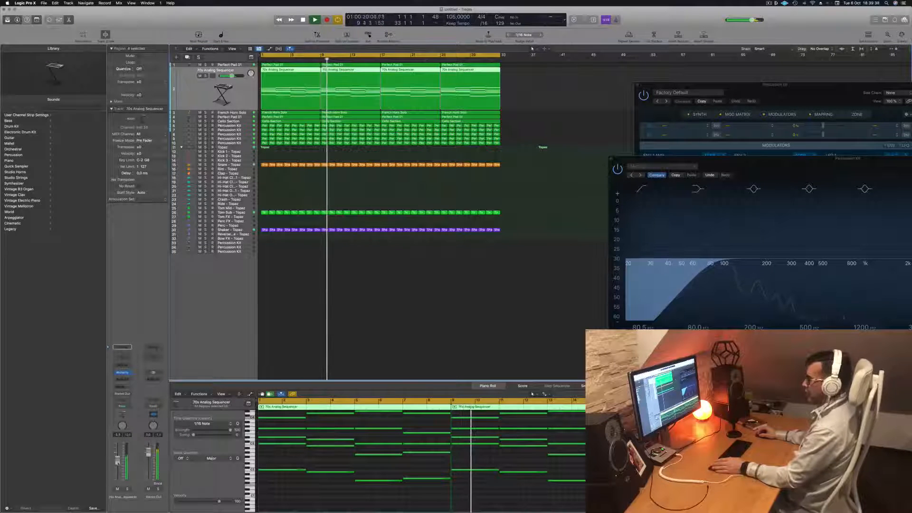
click(769, 3)
click(781, 15)
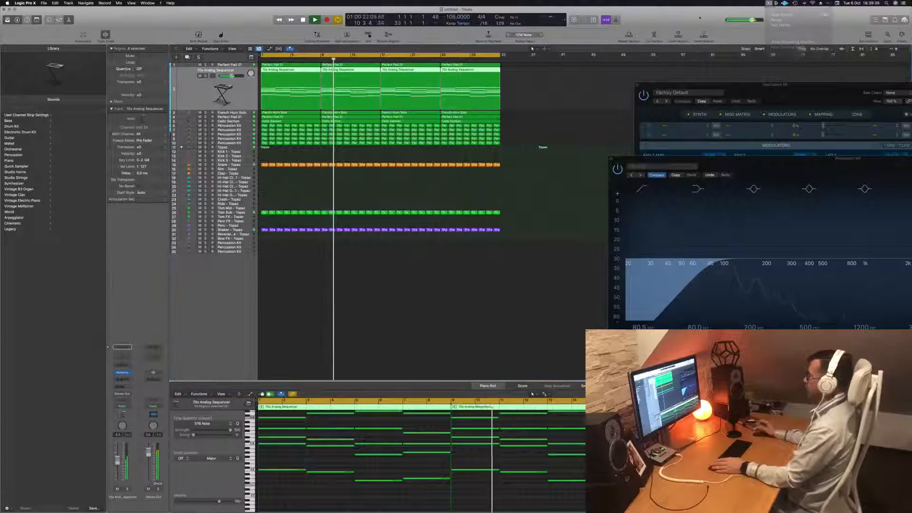